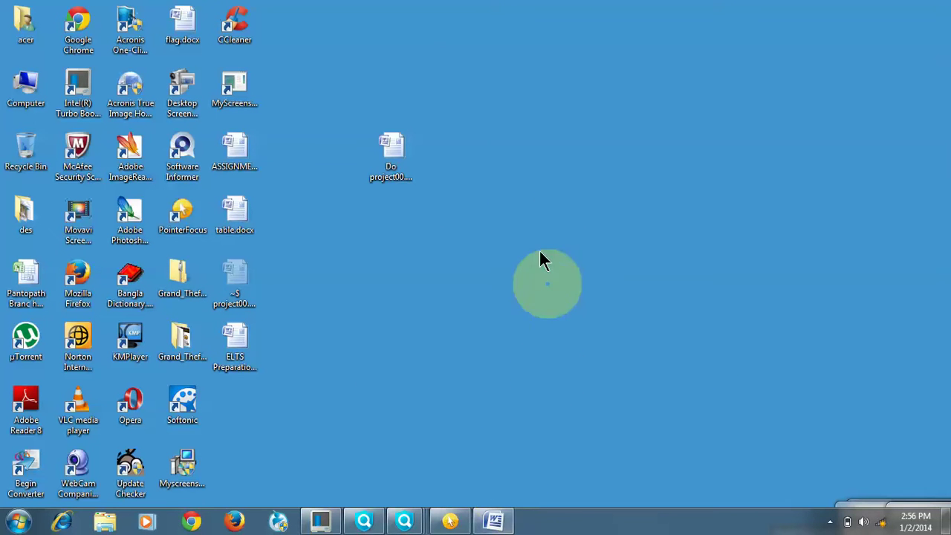
- Bring the project document back and check the page layout in Print Preview
{"action": "mouse_move", "coordinate": [488, 520]}
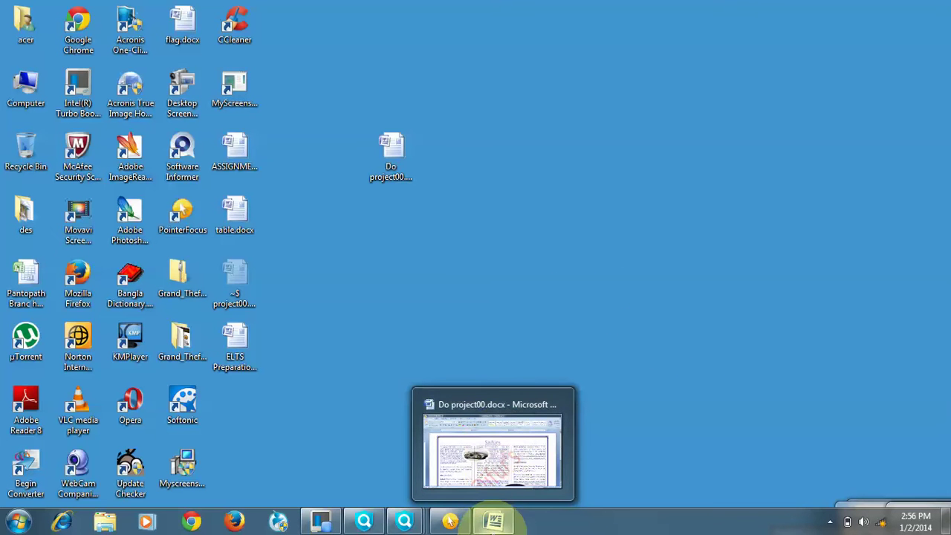
{"action": "left_click", "coordinate": [497, 522]}
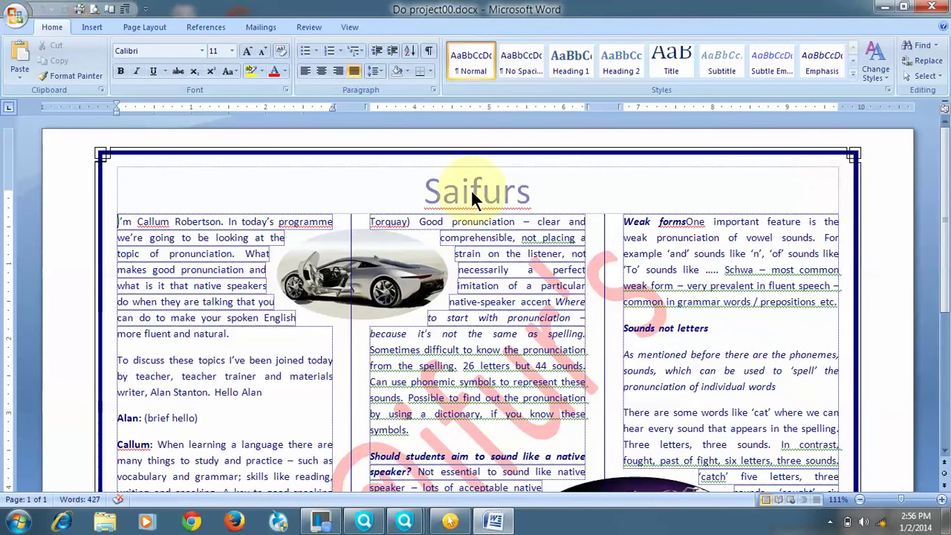
{"action": "scroll", "coordinate": [602, 350], "scroll_direction": "down", "scroll_amount": 6}
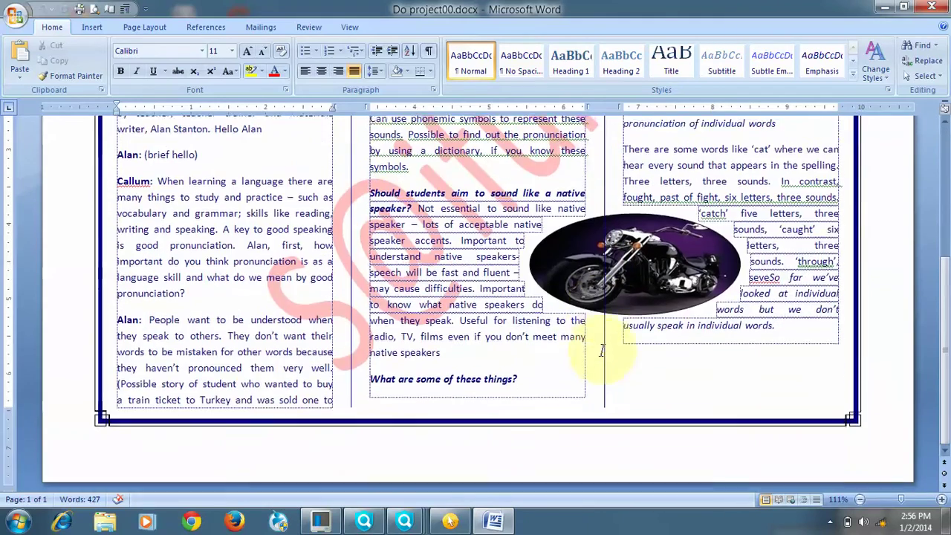
{"action": "scroll", "coordinate": [601, 351], "scroll_direction": "up", "scroll_amount": 3}
{"action": "scroll", "coordinate": [587, 352], "scroll_direction": "up", "scroll_amount": 3}
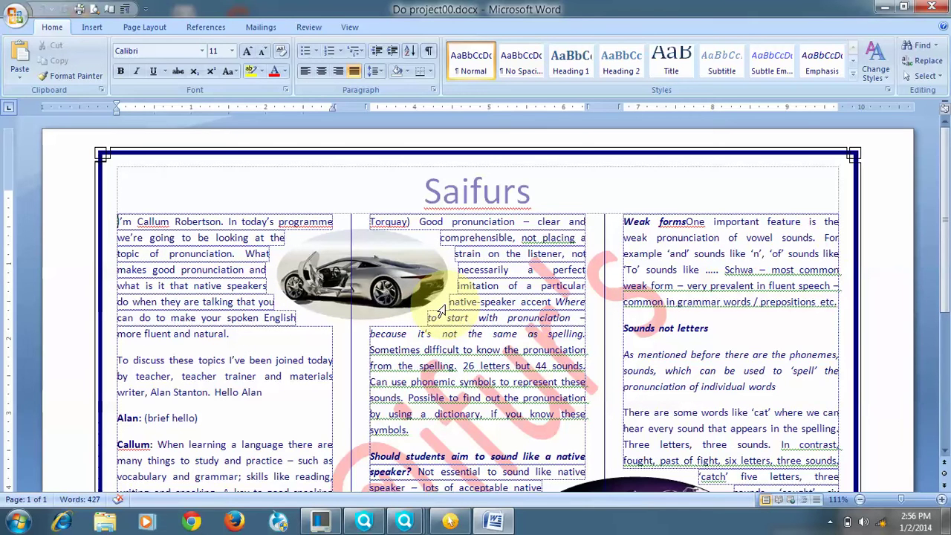
{"action": "key", "text": "ctrl+F2"}
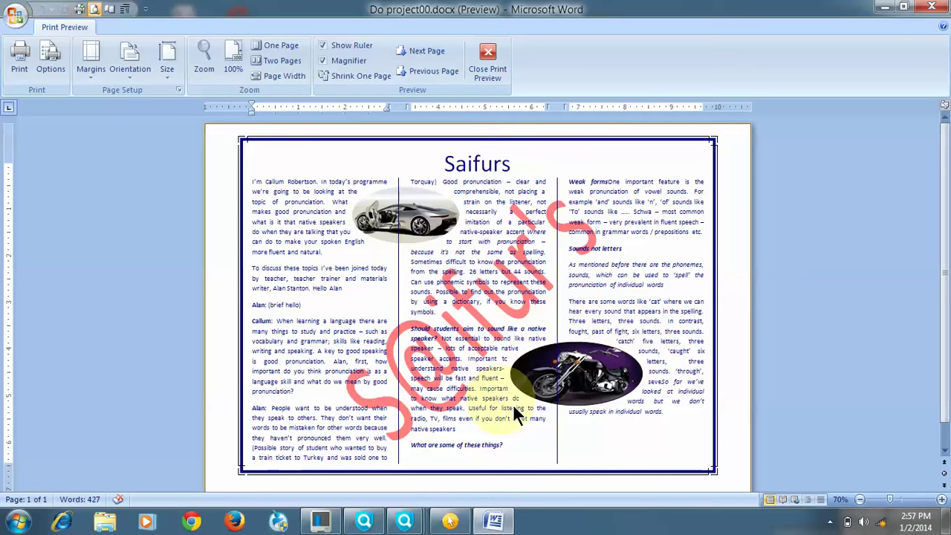
{"action": "left_click", "coordinate": [492, 56]}
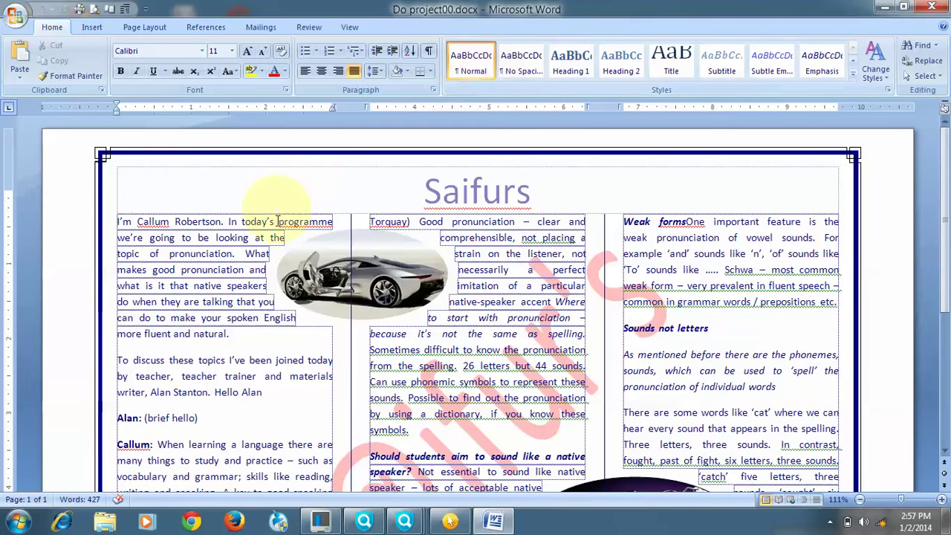
- Move the car picture so it straddles the first column gap, then minimize Word
{"action": "mouse_move", "coordinate": [382, 275]}
{"action": "left_mouse_down"}
{"action": "mouse_move", "coordinate": [455, 291]}
{"action": "mouse_move", "coordinate": [384, 347]}
{"action": "mouse_move", "coordinate": [388, 265]}
{"action": "left_mouse_up"}
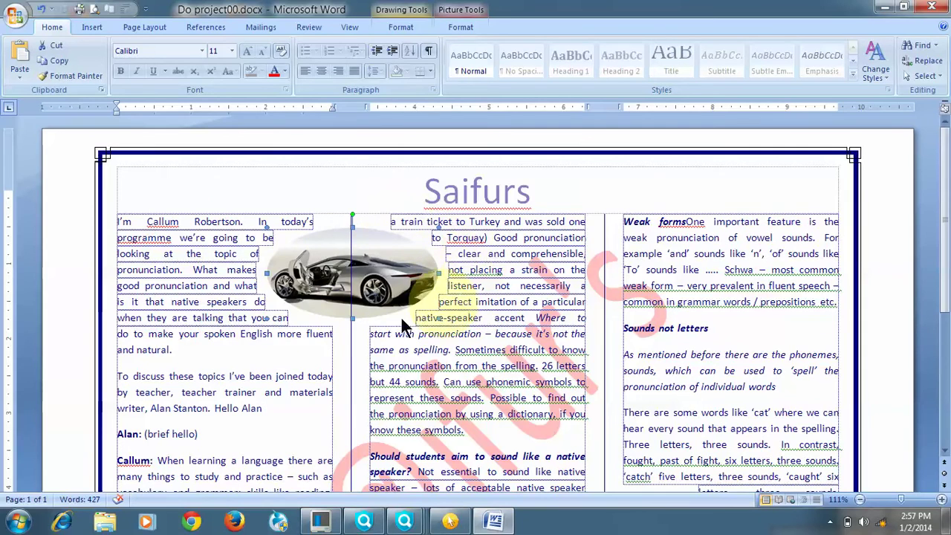
{"action": "scroll", "coordinate": [743, 361], "scroll_direction": "down", "scroll_amount": 7}
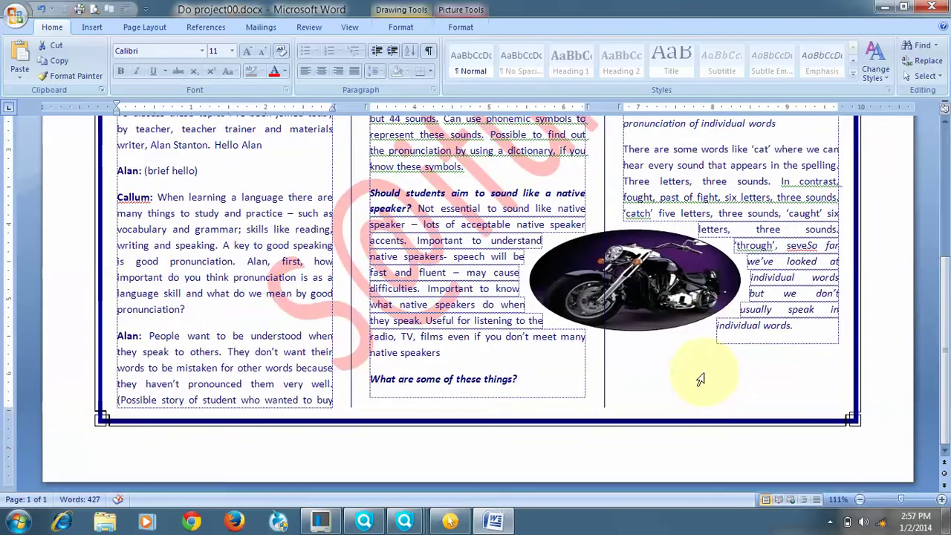
{"action": "scroll", "coordinate": [700, 378], "scroll_direction": "up", "scroll_amount": 2}
{"action": "left_click", "coordinate": [882, 8]}
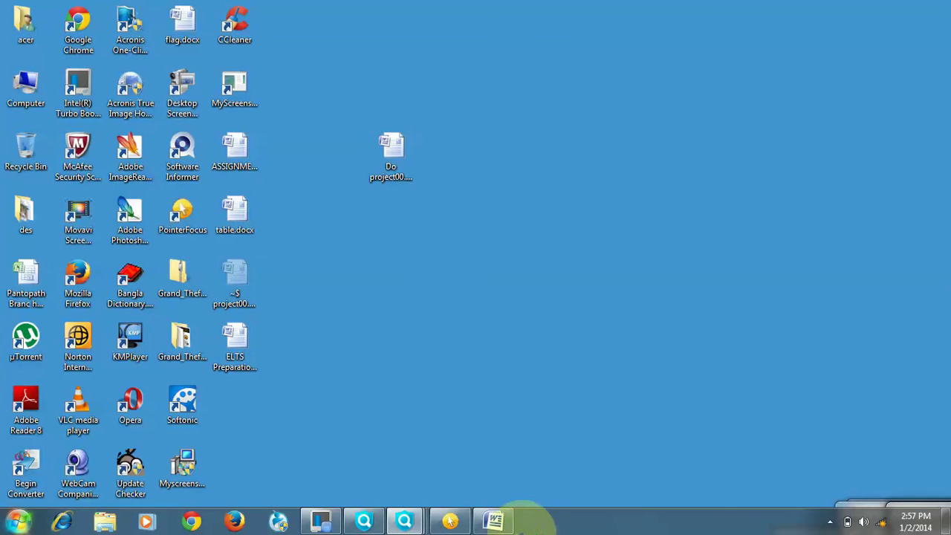
- Restore Word and create a new blank document, Document1, with Page Layout options showing
{"action": "left_click", "coordinate": [492, 520]}
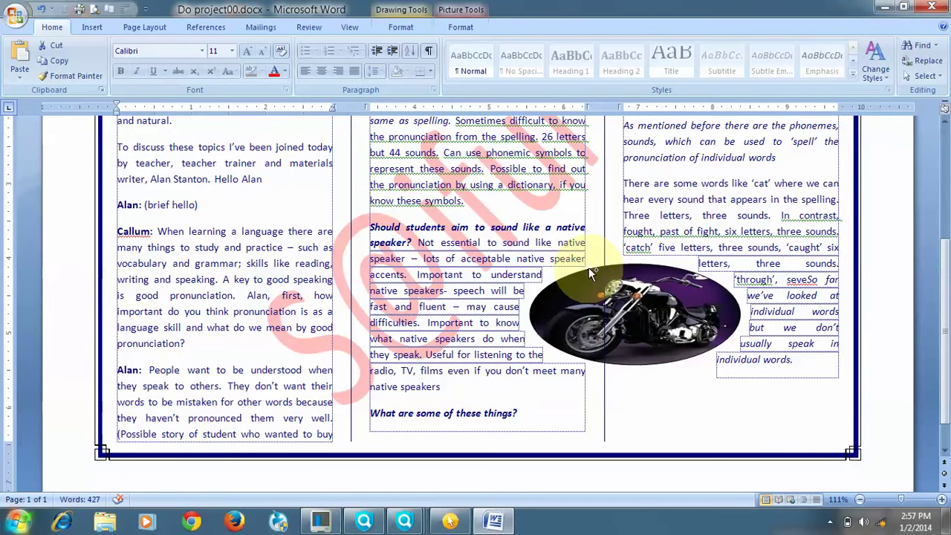
{"action": "key", "text": "ctrl+n"}
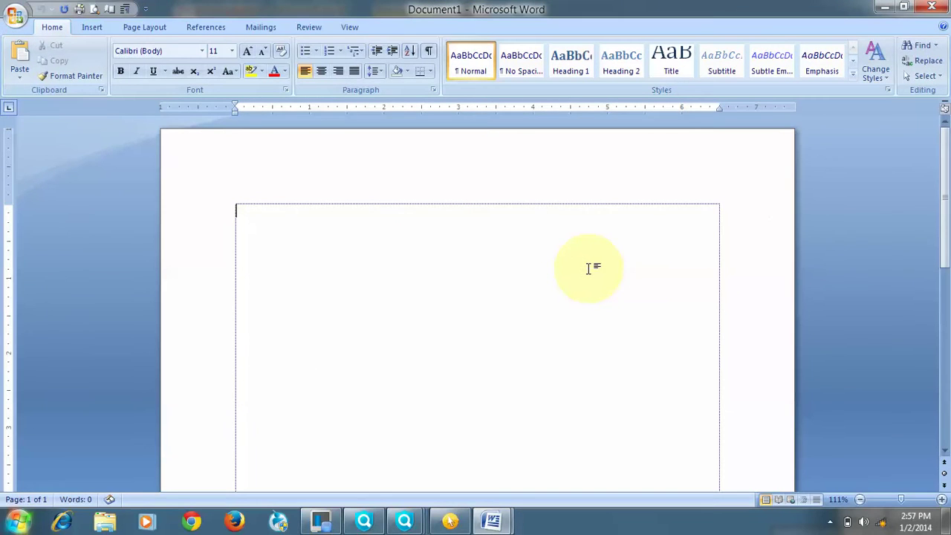
{"action": "scroll", "coordinate": [513, 259], "scroll_direction": "down", "scroll_amount": 3}
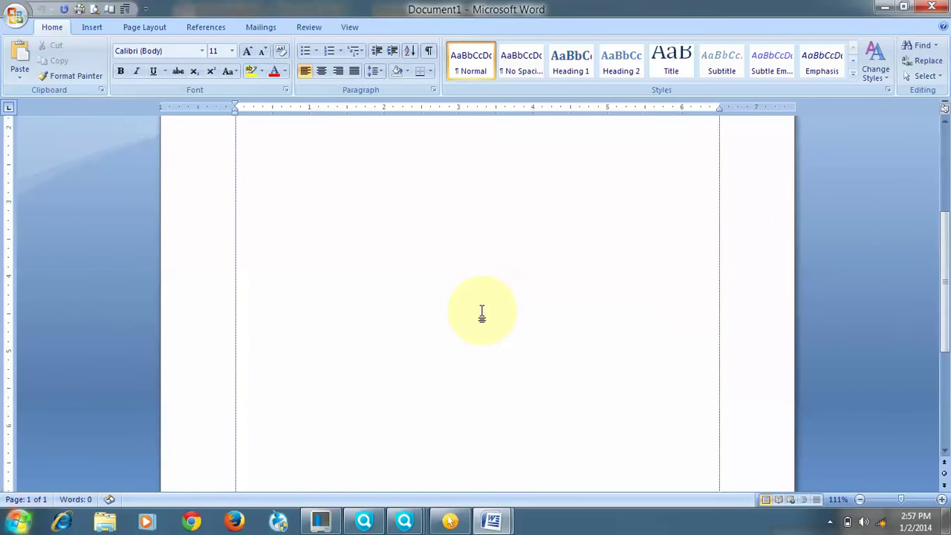
{"action": "scroll", "coordinate": [481, 312], "scroll_direction": "up", "scroll_amount": 3}
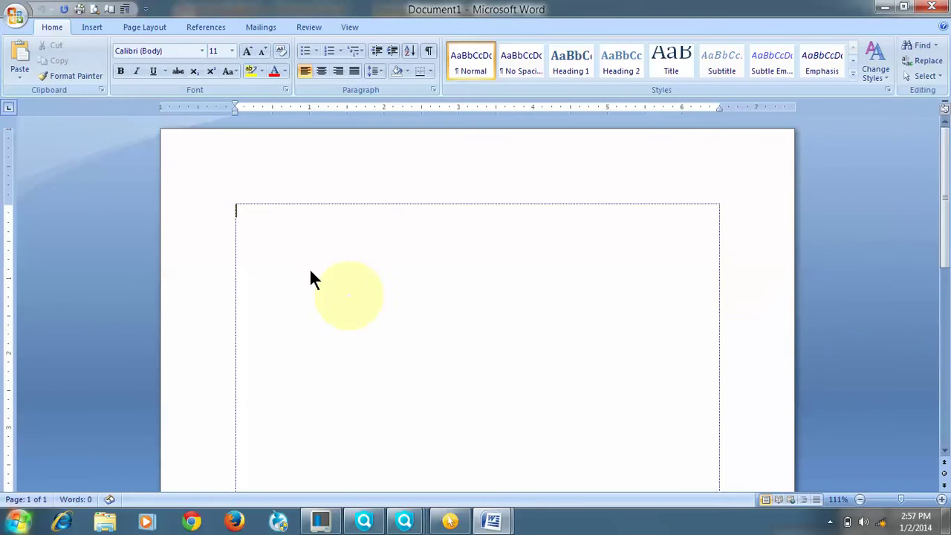
{"action": "left_click", "coordinate": [149, 26]}
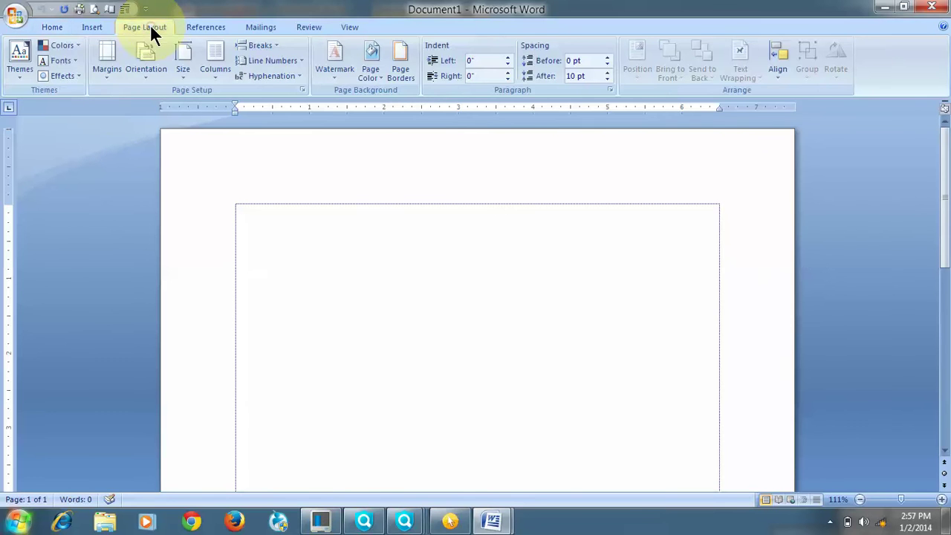
- In Custom Margins, set the top margin to 0.5" and the left margin to 1.5"
{"action": "left_click", "coordinate": [106, 74]}
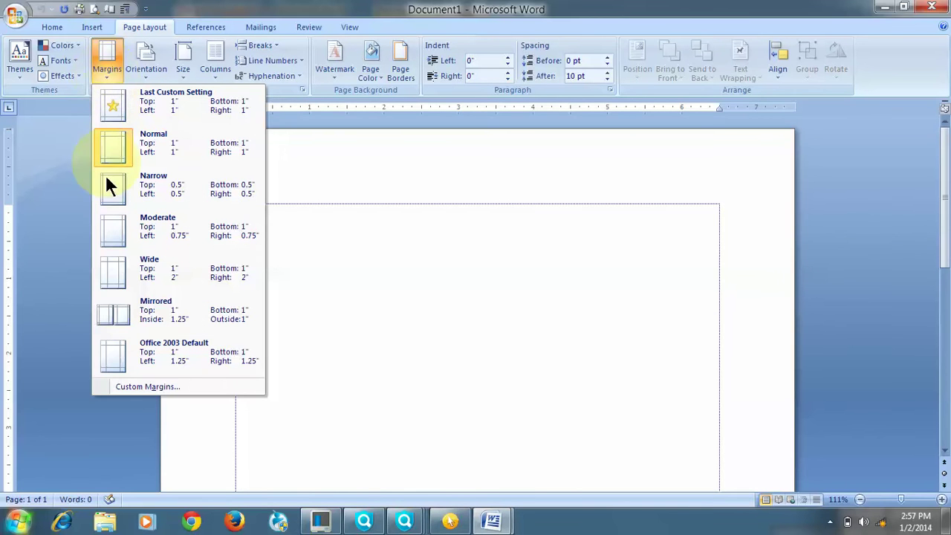
{"action": "left_click", "coordinate": [145, 387]}
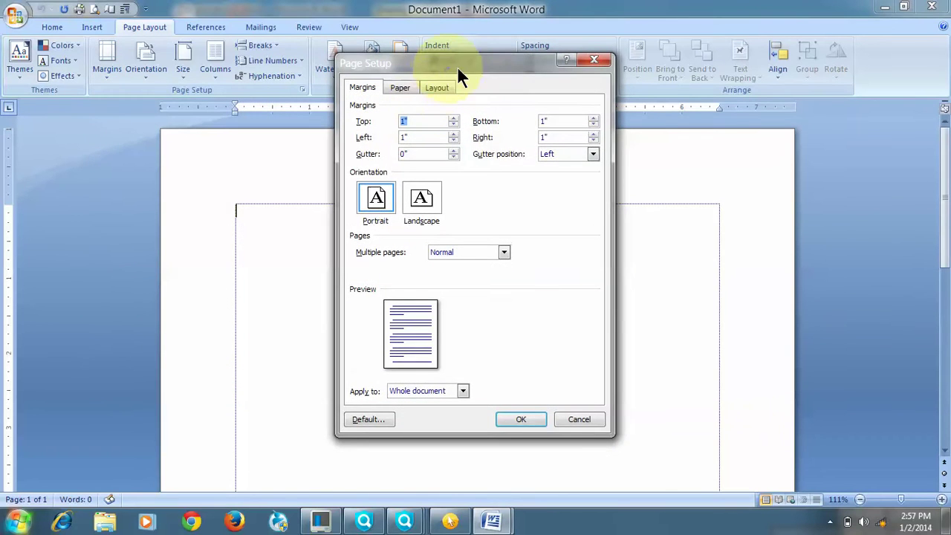
{"action": "left_click_drag", "start_coordinate": [488, 63], "coordinate": [202, 54]}
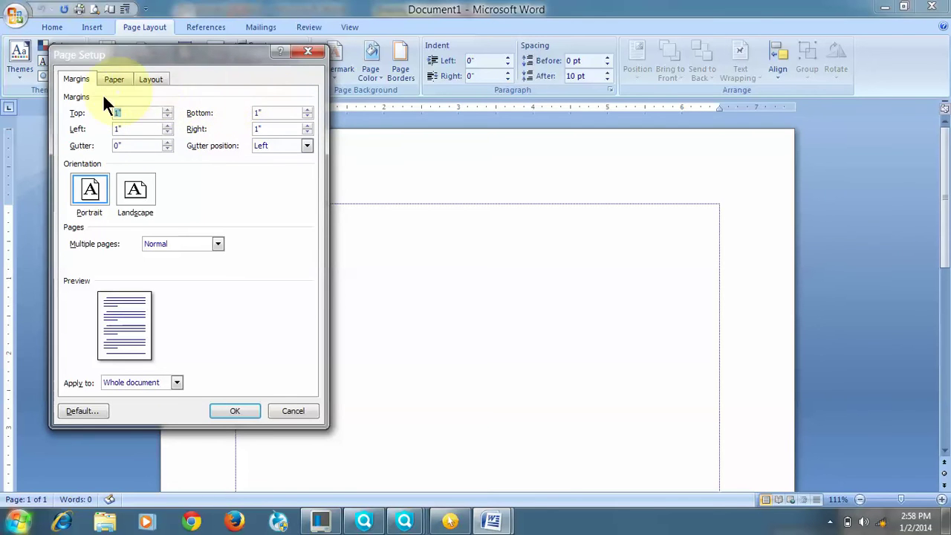
{"action": "left_click", "coordinate": [167, 110]}
{"action": "left_click", "coordinate": [168, 110]}
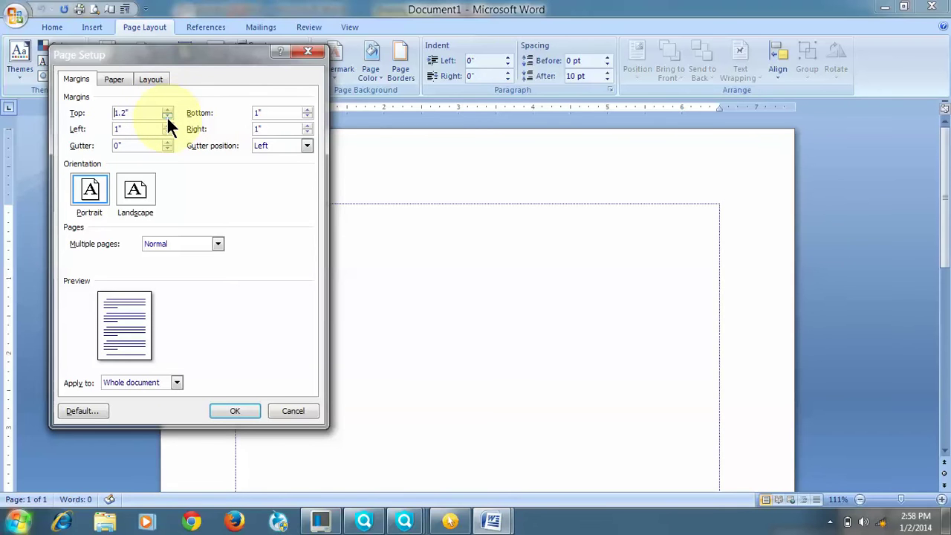
{"action": "left_click", "coordinate": [167, 116]}
{"action": "left_click", "coordinate": [167, 116]}
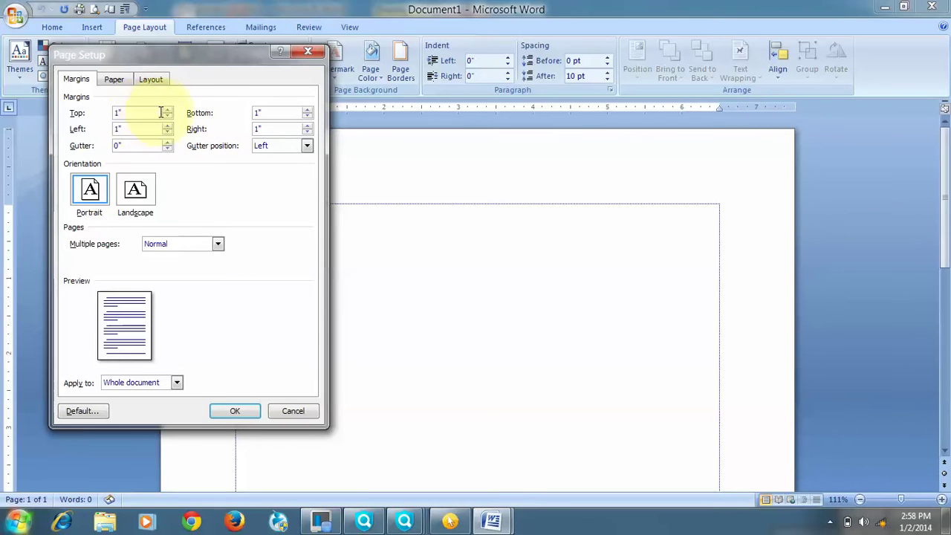
{"action": "left_click", "coordinate": [168, 117]}
{"action": "left_click", "coordinate": [168, 117]}
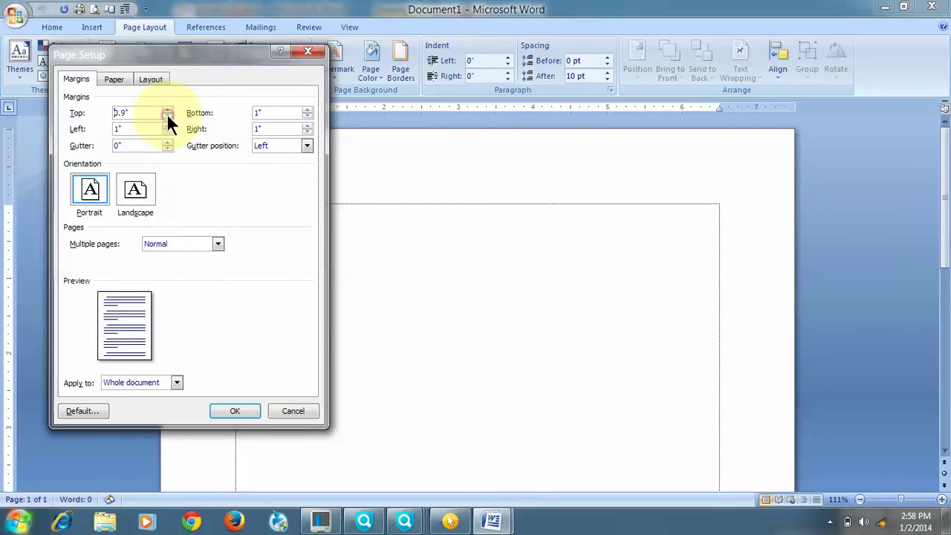
{"action": "left_click", "coordinate": [168, 118]}
{"action": "left_click", "coordinate": [168, 117]}
{"action": "left_click", "coordinate": [168, 117]}
{"action": "left_click", "coordinate": [168, 117]}
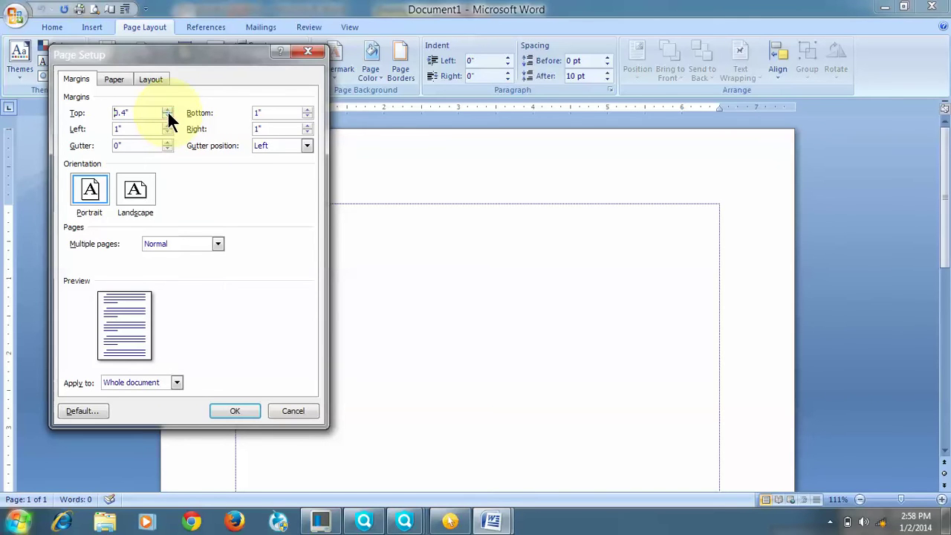
{"action": "left_click", "coordinate": [168, 109]}
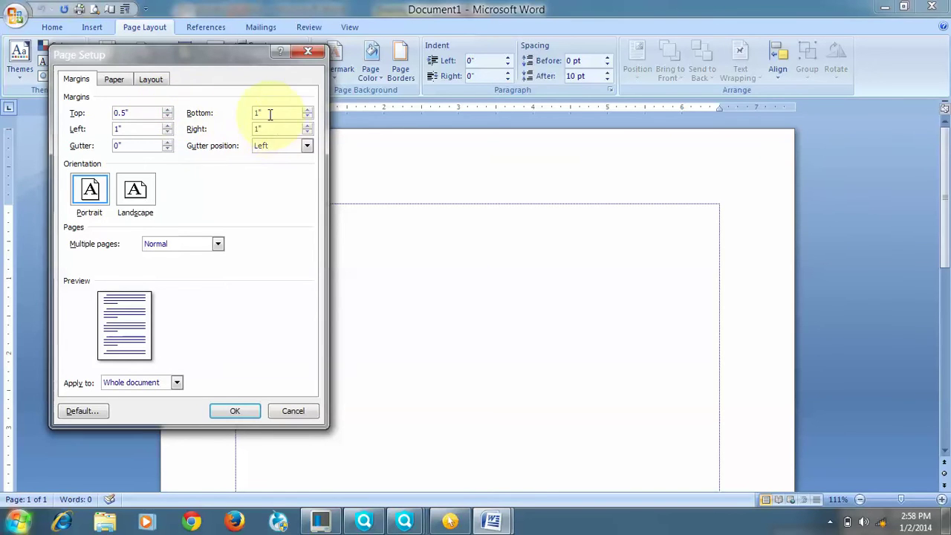
{"action": "left_click", "coordinate": [168, 125]}
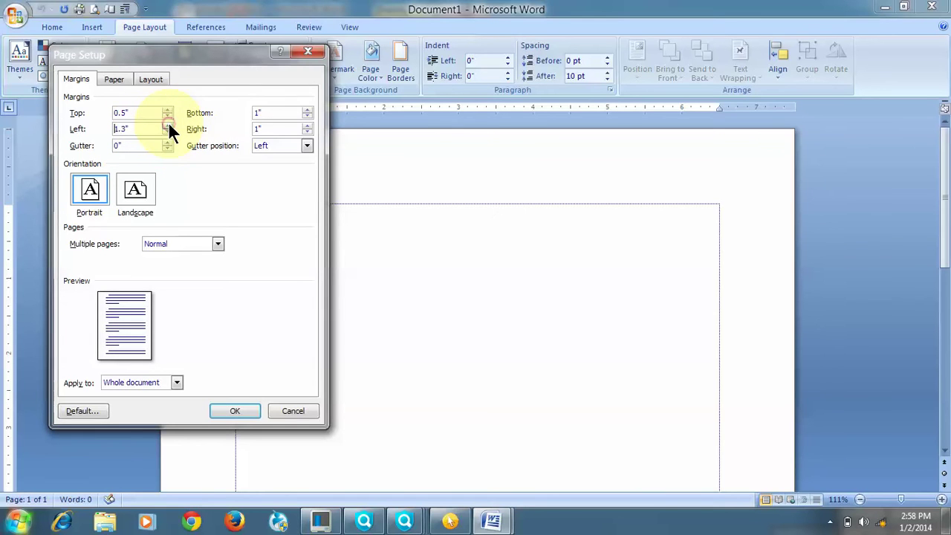
{"action": "left_click", "coordinate": [169, 124]}
{"action": "left_click", "coordinate": [167, 132]}
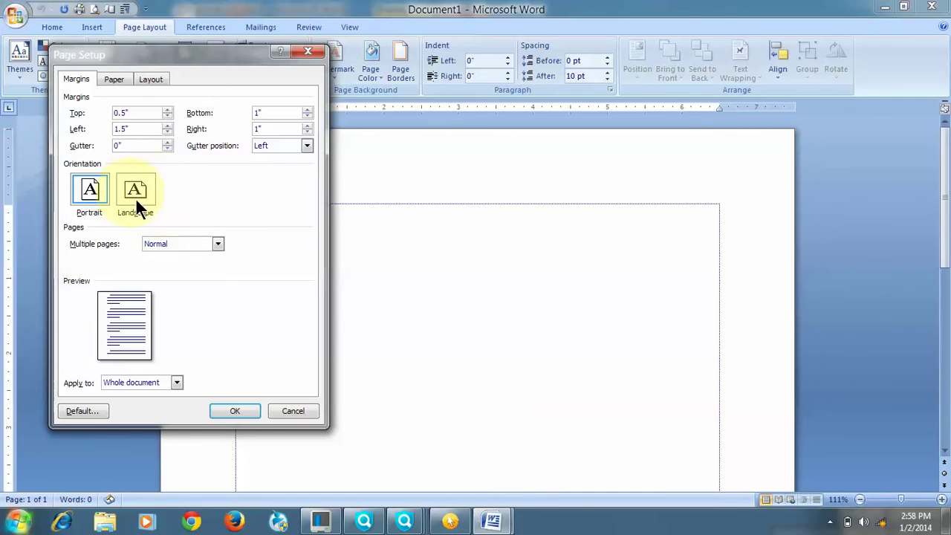
- Switch the page to landscape orientation on A4 paper and apply the page setup
{"action": "left_click", "coordinate": [139, 187]}
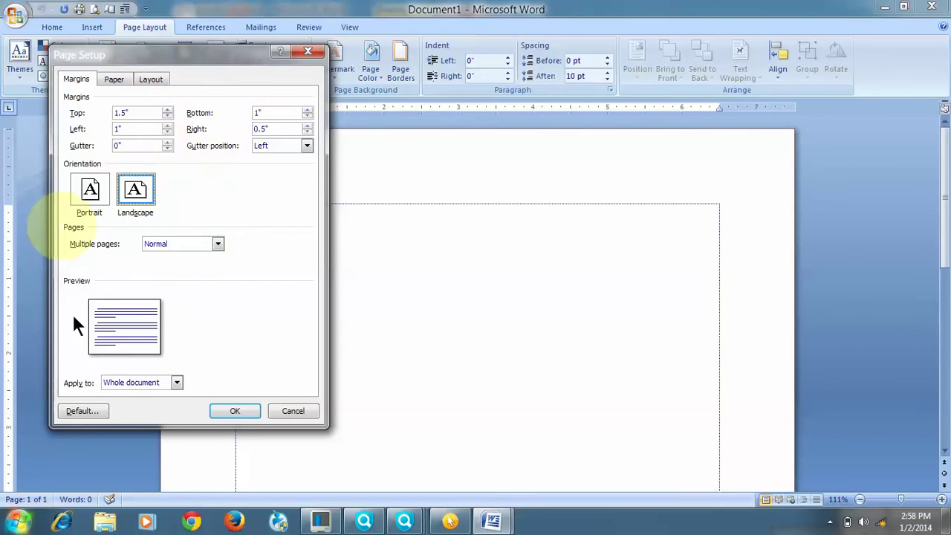
{"action": "left_click", "coordinate": [119, 80]}
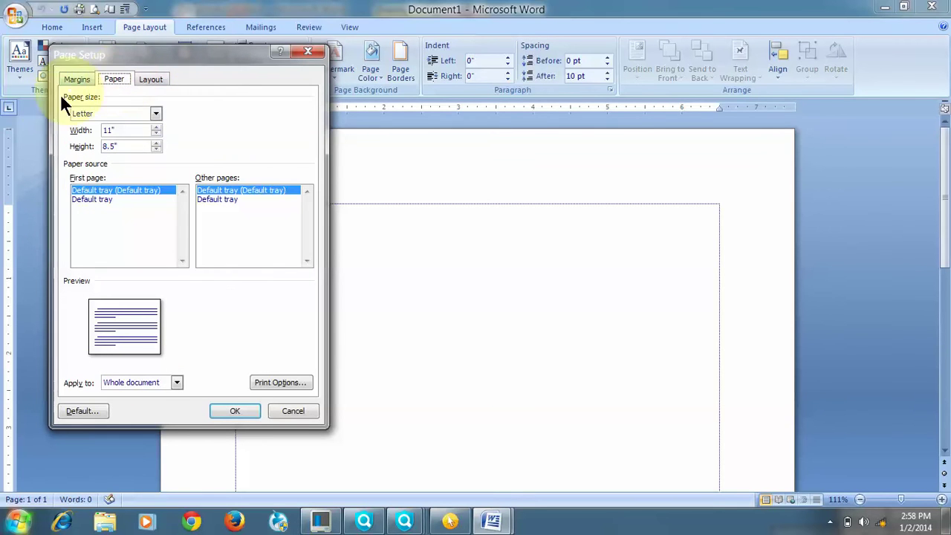
{"action": "left_click", "coordinate": [154, 113]}
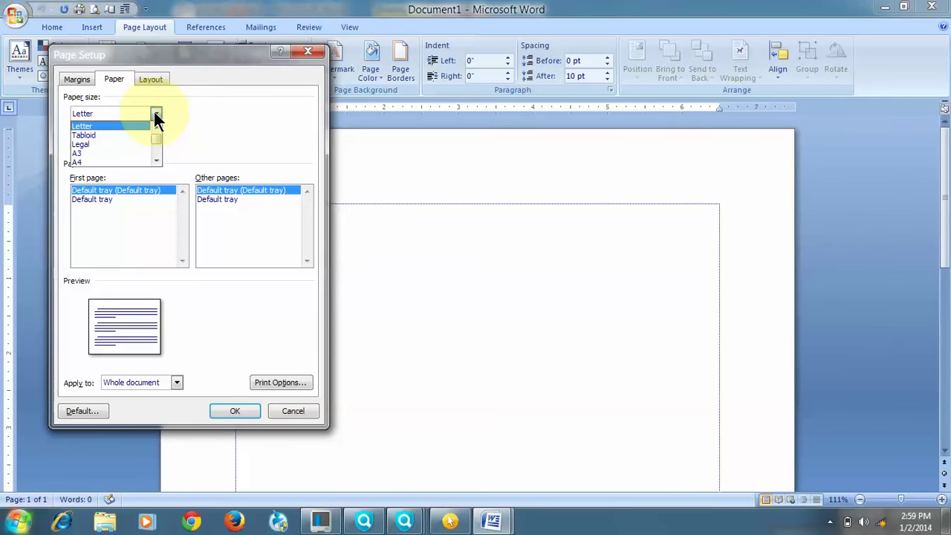
{"action": "left_click", "coordinate": [93, 163]}
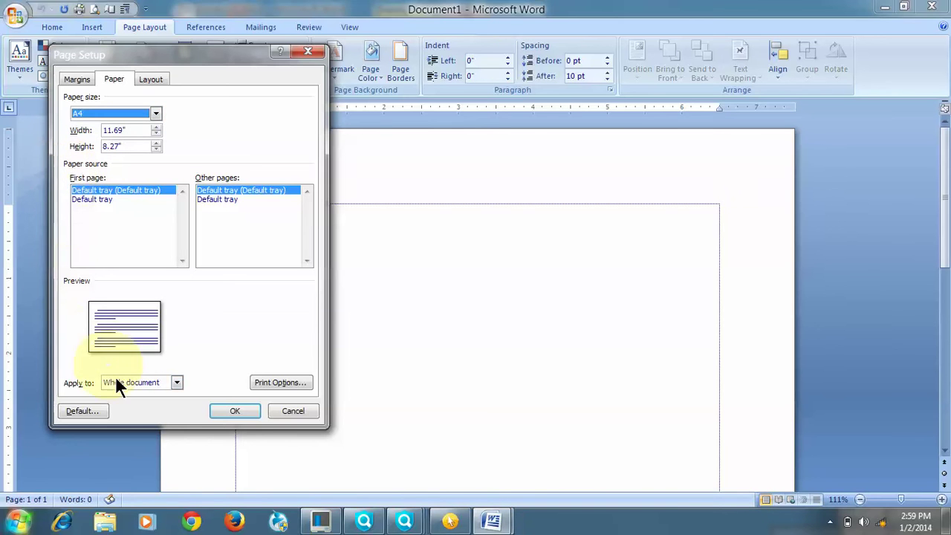
{"action": "left_click", "coordinate": [236, 408]}
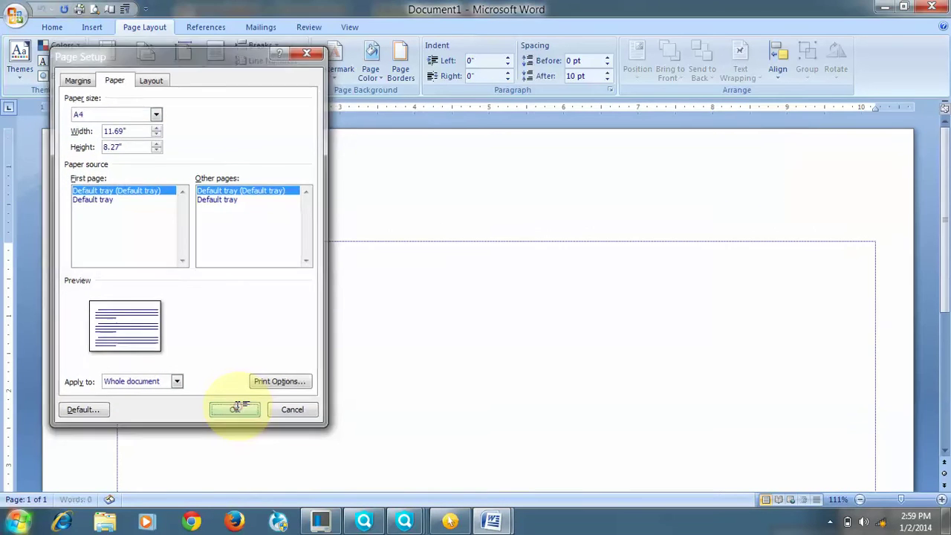
{"action": "scroll", "coordinate": [459, 297], "scroll_direction": "down", "scroll_amount": 5}
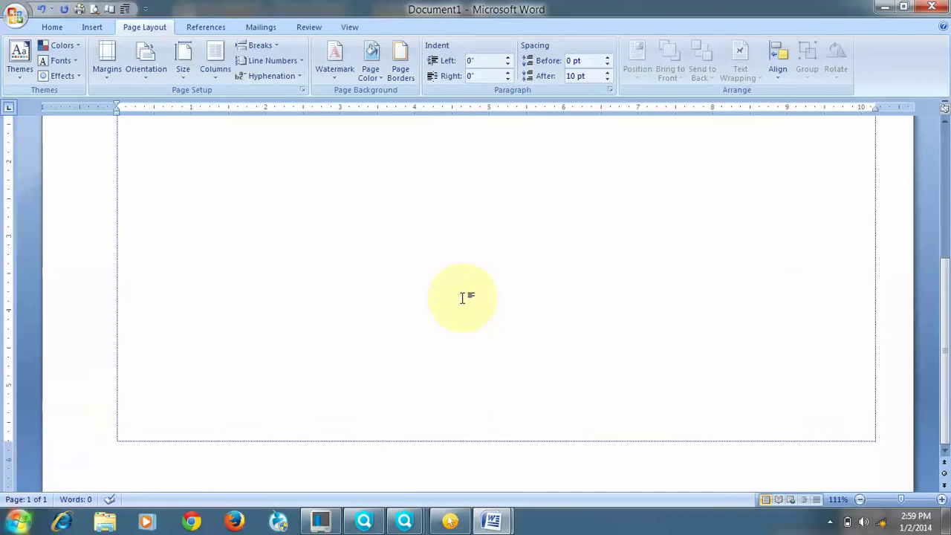
- In Custom Margins, lower the top margin to 1"
{"action": "scroll", "coordinate": [479, 325], "scroll_direction": "up", "scroll_amount": 5}
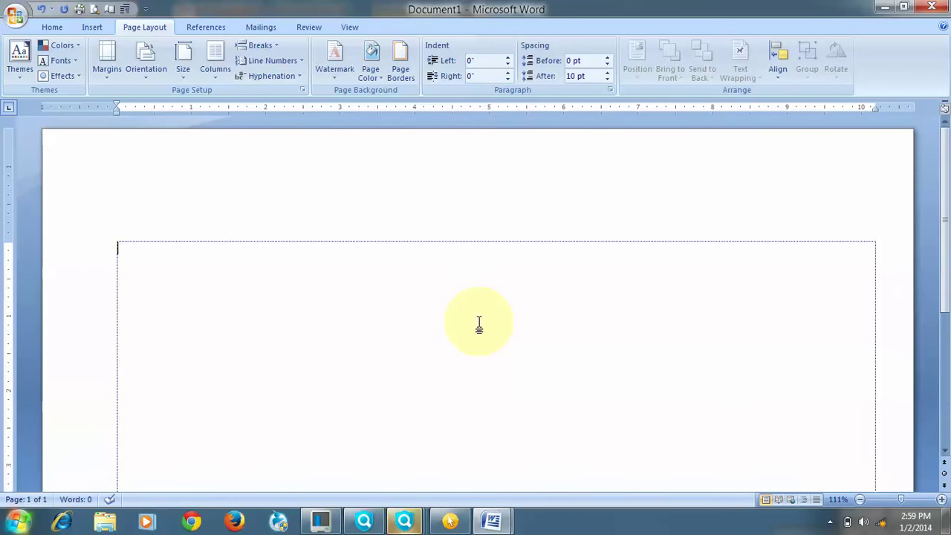
{"action": "scroll", "coordinate": [480, 325], "scroll_direction": "down", "scroll_amount": 5}
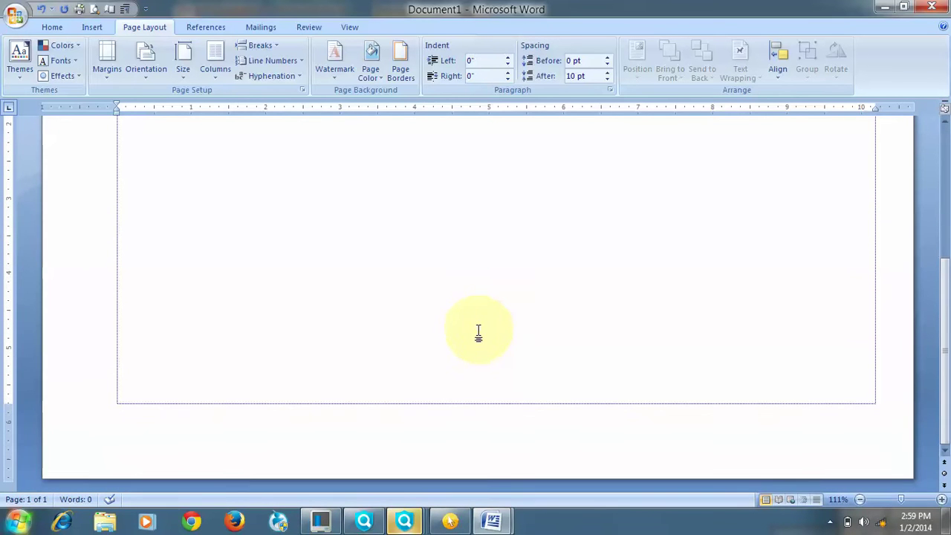
{"action": "scroll", "coordinate": [858, 380], "scroll_direction": "up", "scroll_amount": 2}
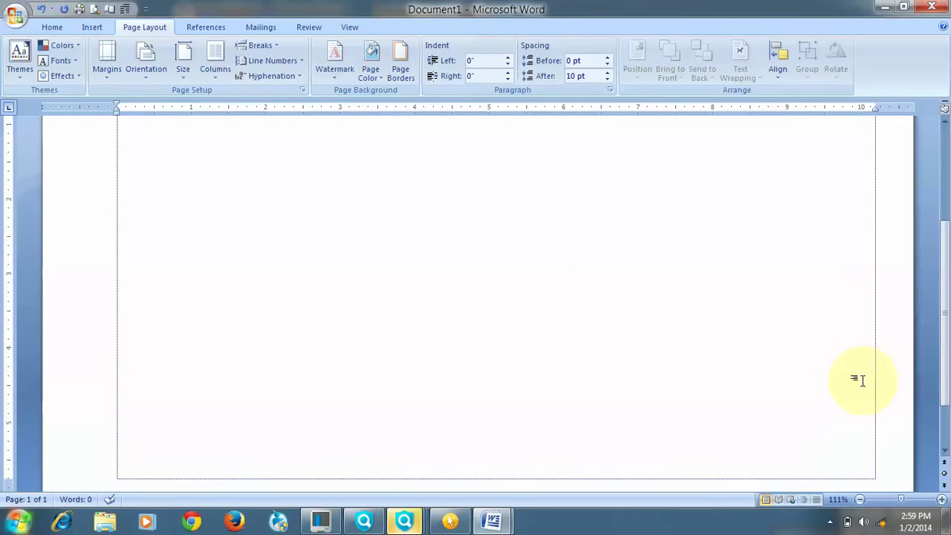
{"action": "scroll", "coordinate": [858, 379], "scroll_direction": "up", "scroll_amount": 4}
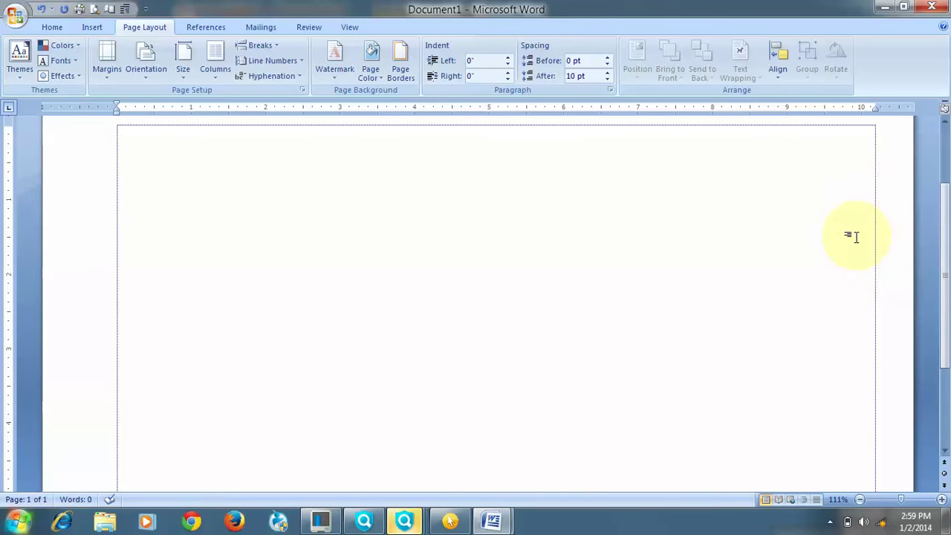
{"action": "scroll", "coordinate": [651, 302], "scroll_direction": "up", "scroll_amount": 2}
{"action": "scroll", "coordinate": [651, 302], "scroll_direction": "down", "scroll_amount": 8}
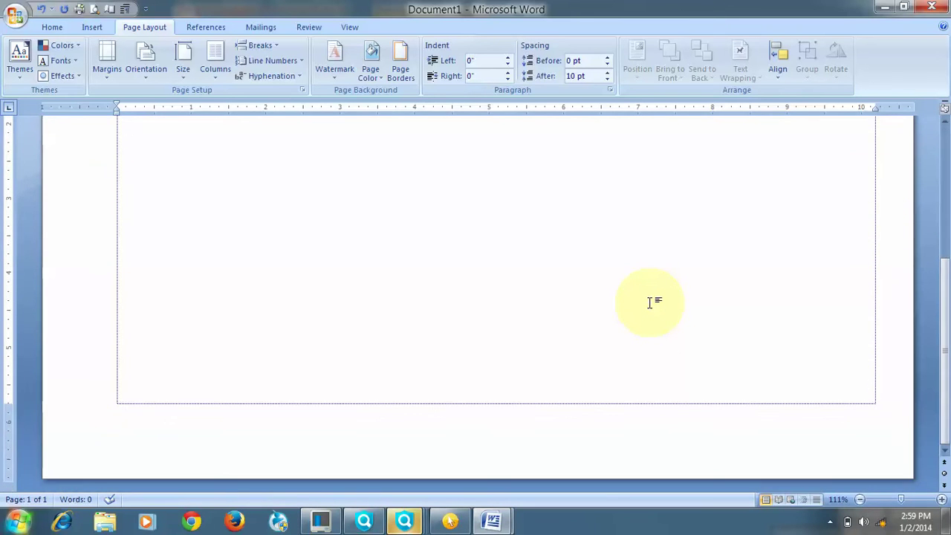
{"action": "scroll", "coordinate": [651, 301], "scroll_direction": "up", "scroll_amount": 8}
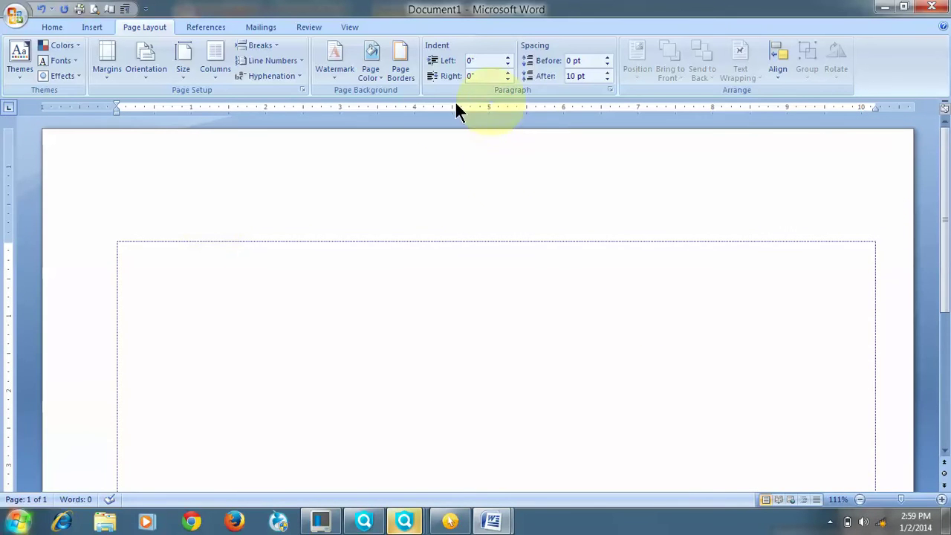
{"action": "left_click", "coordinate": [101, 71]}
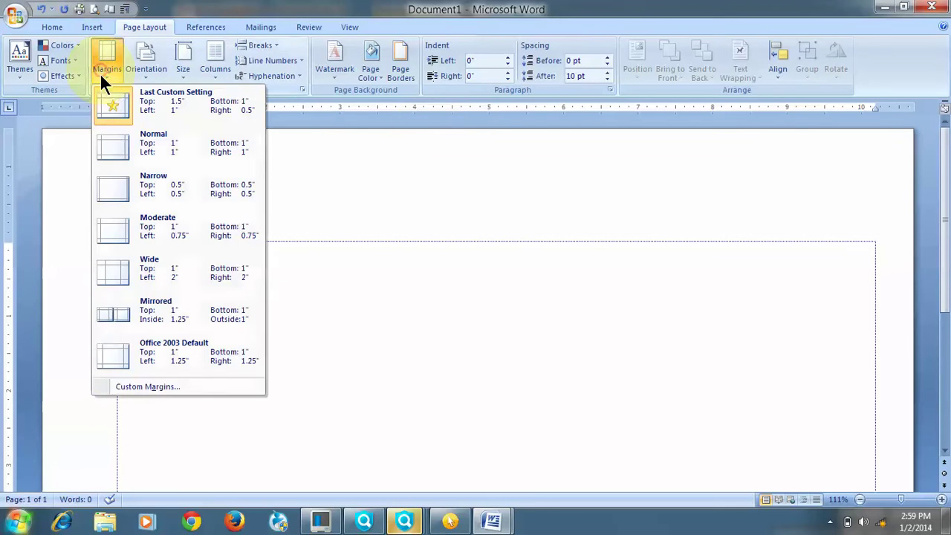
{"action": "left_click", "coordinate": [127, 385]}
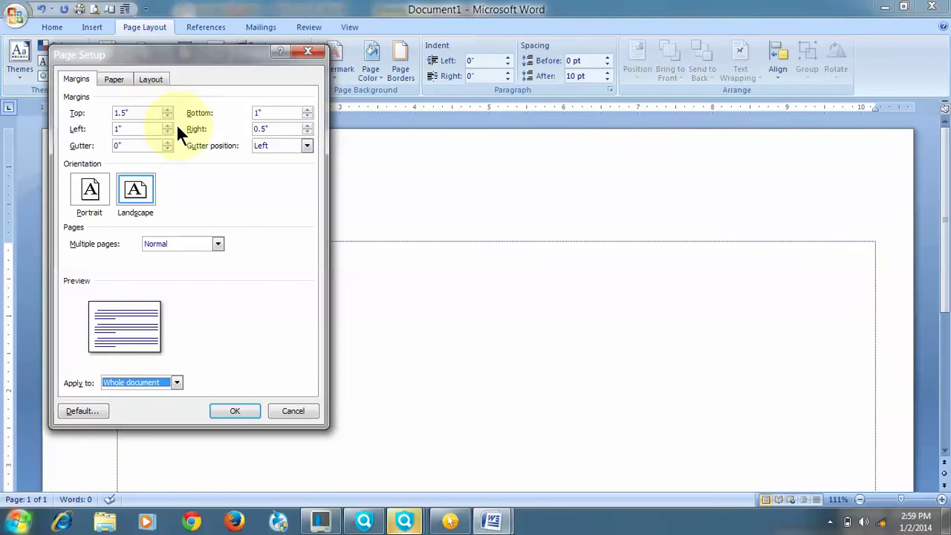
{"action": "left_click", "coordinate": [168, 116]}
{"action": "left_click", "coordinate": [168, 116]}
{"action": "left_click", "coordinate": [168, 116]}
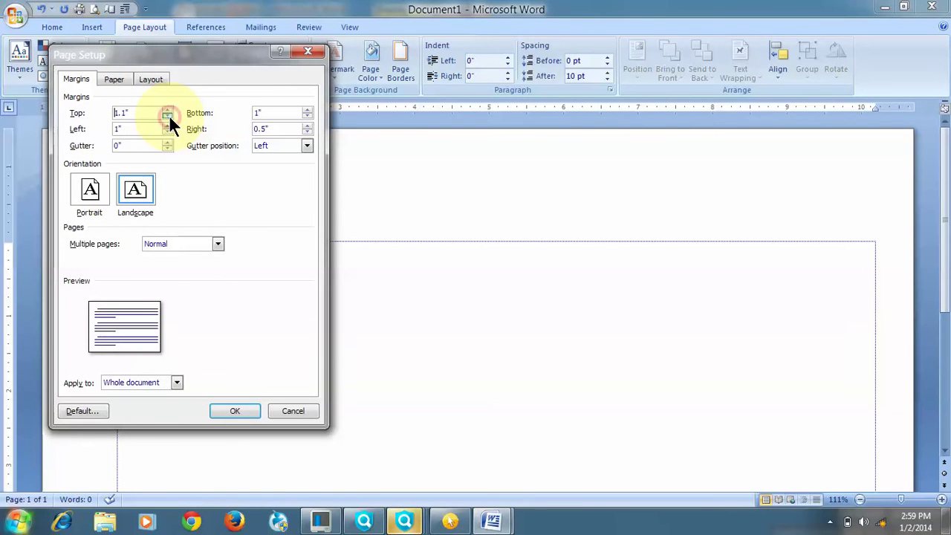
{"action": "left_click", "coordinate": [168, 117]}
{"action": "left_click", "coordinate": [168, 117]}
- Raise the right margin to 1" and apply the equal margins
{"action": "left_click", "coordinate": [307, 126]}
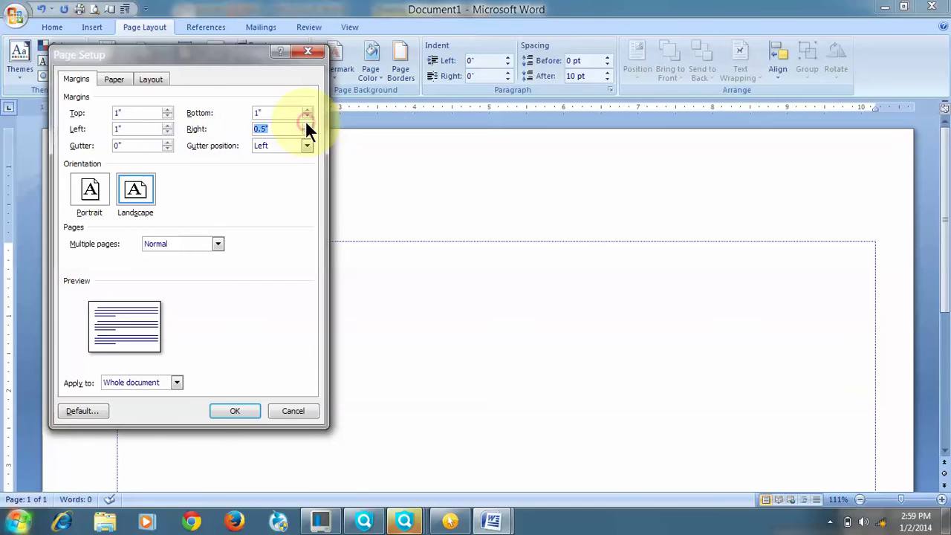
{"action": "left_click", "coordinate": [307, 125]}
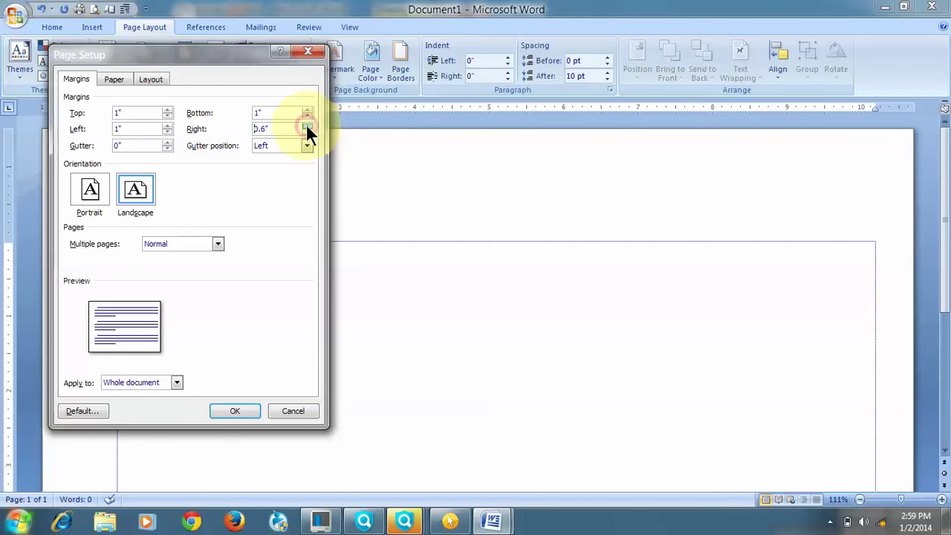
{"action": "left_click", "coordinate": [307, 125]}
{"action": "left_click", "coordinate": [307, 125]}
{"action": "left_click", "coordinate": [307, 126]}
{"action": "left_click", "coordinate": [307, 126]}
{"action": "left_click", "coordinate": [234, 411]}
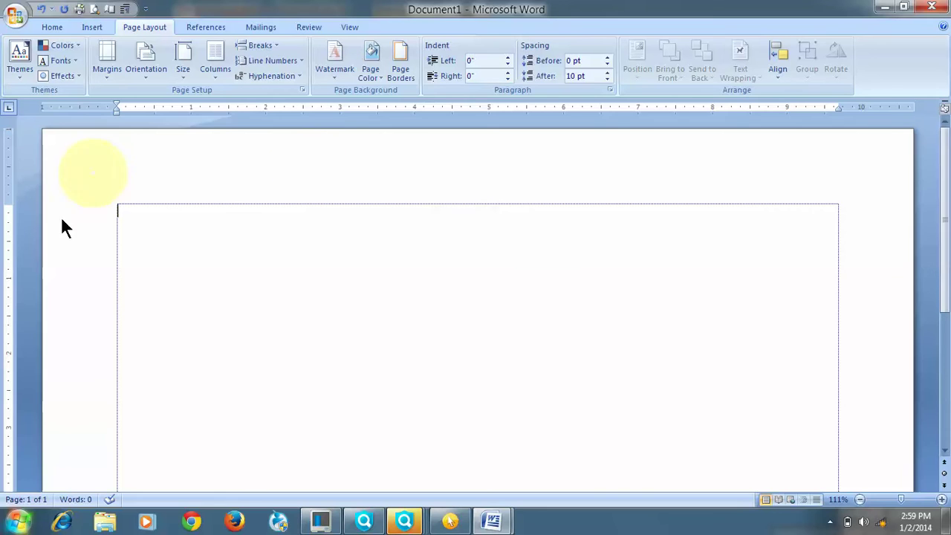
{"action": "scroll", "coordinate": [632, 314], "scroll_direction": "down", "scroll_amount": 10}
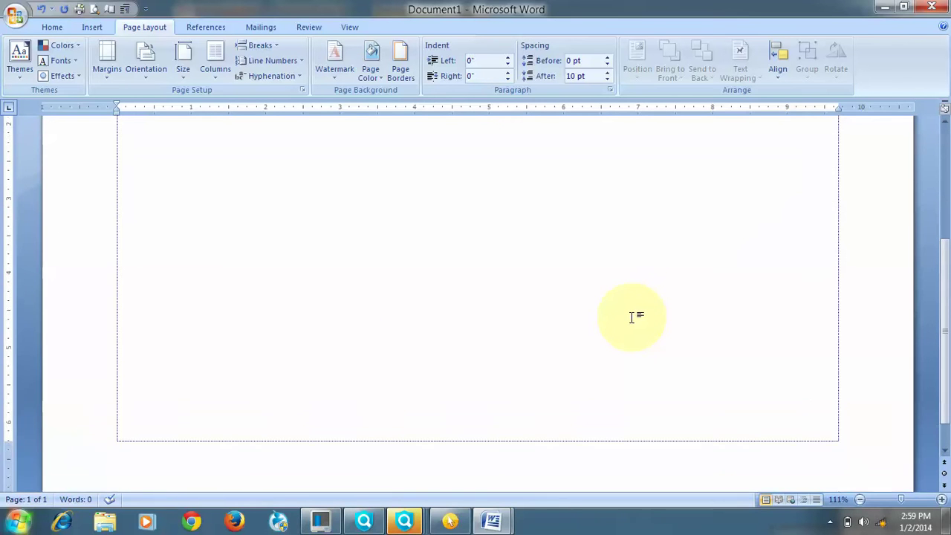
{"action": "scroll", "coordinate": [632, 318], "scroll_direction": "up", "scroll_amount": 10}
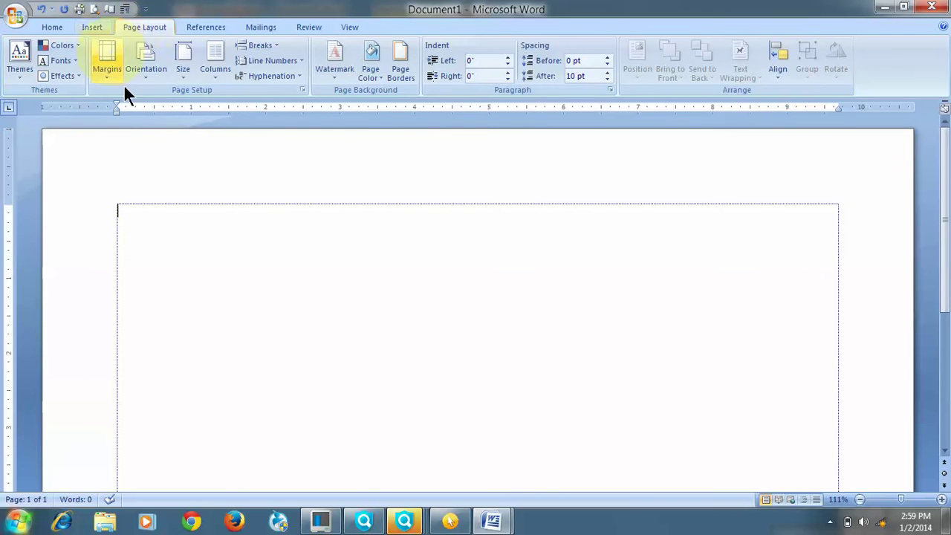
- Frame the whole page with the 16 pt grey triangles art border
{"action": "left_click", "coordinate": [406, 73]}
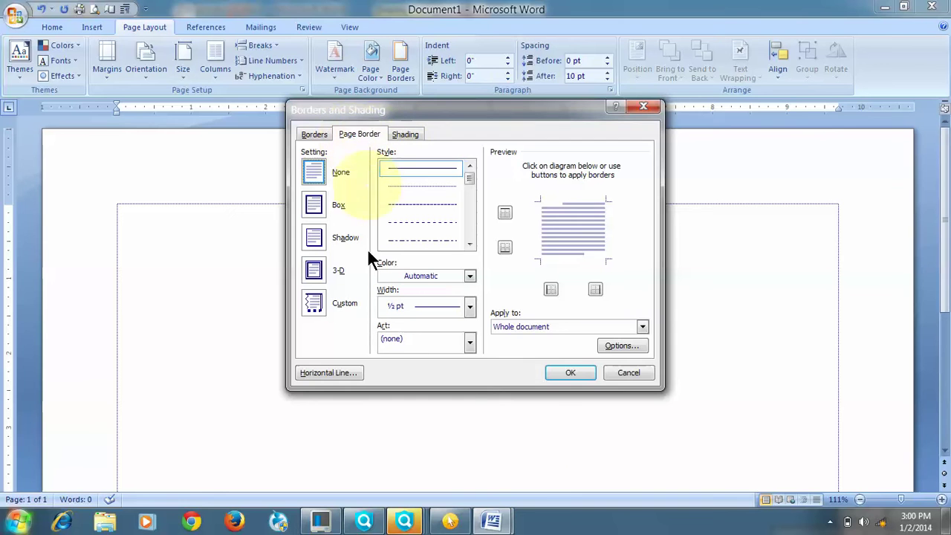
{"action": "left_click", "coordinate": [469, 342]}
{"action": "left_click_drag", "start_coordinate": [469, 367], "coordinate": [471, 414]}
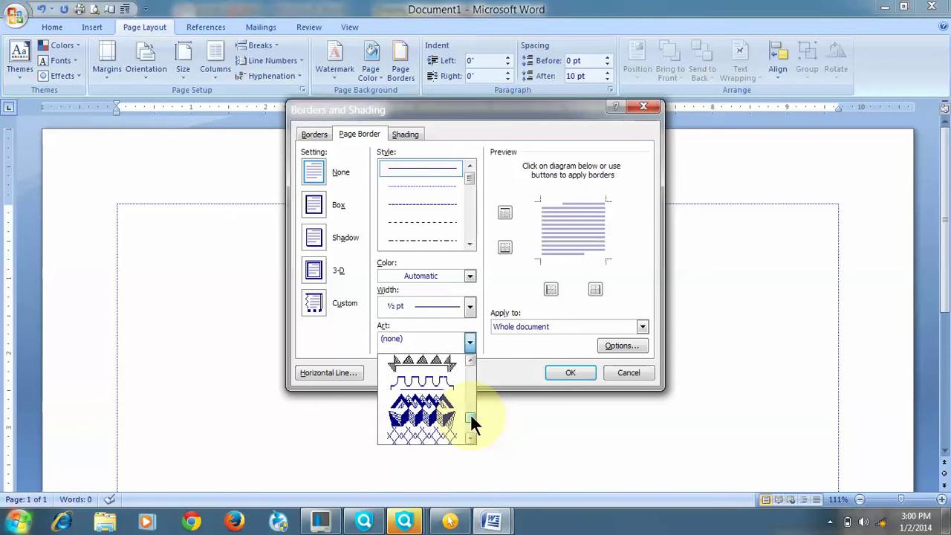
{"action": "left_click", "coordinate": [430, 361]}
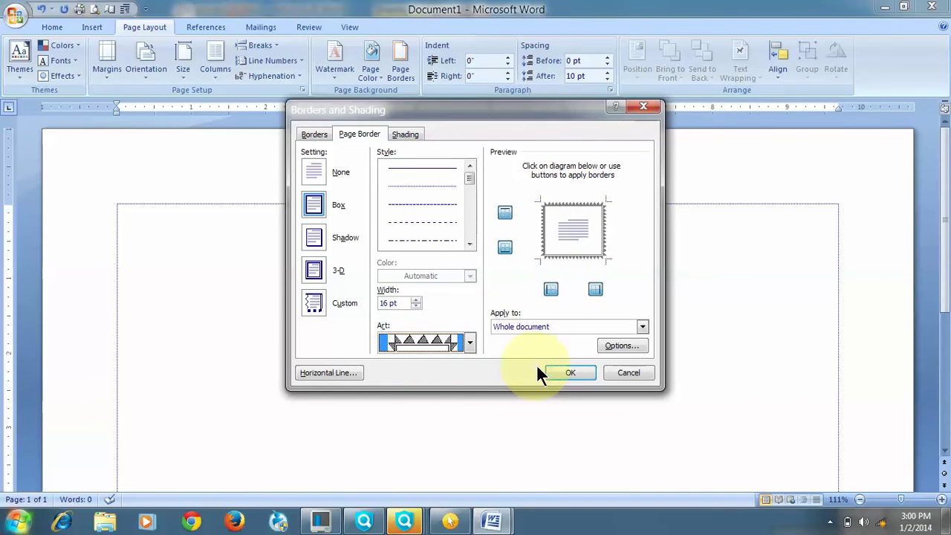
{"action": "left_click", "coordinate": [566, 372]}
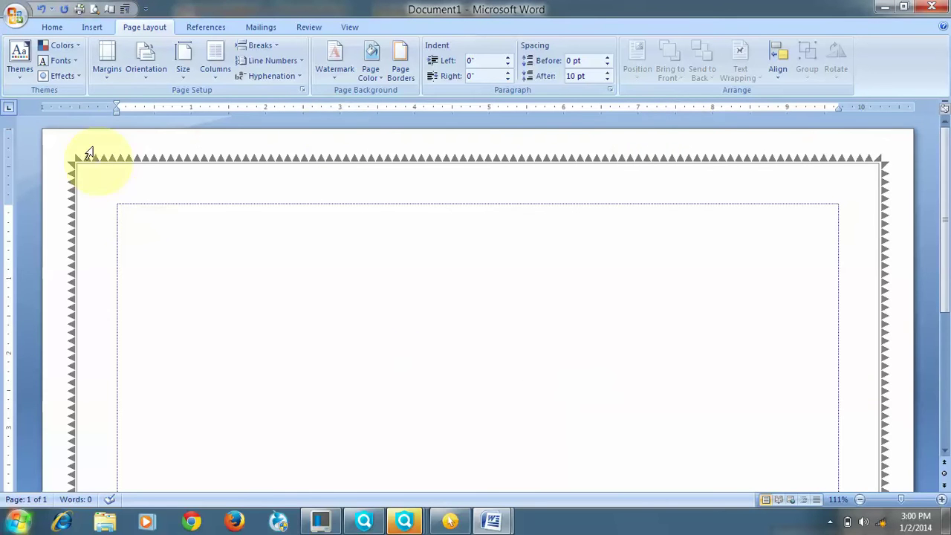
{"action": "scroll", "coordinate": [826, 335], "scroll_direction": "down", "scroll_amount": 5}
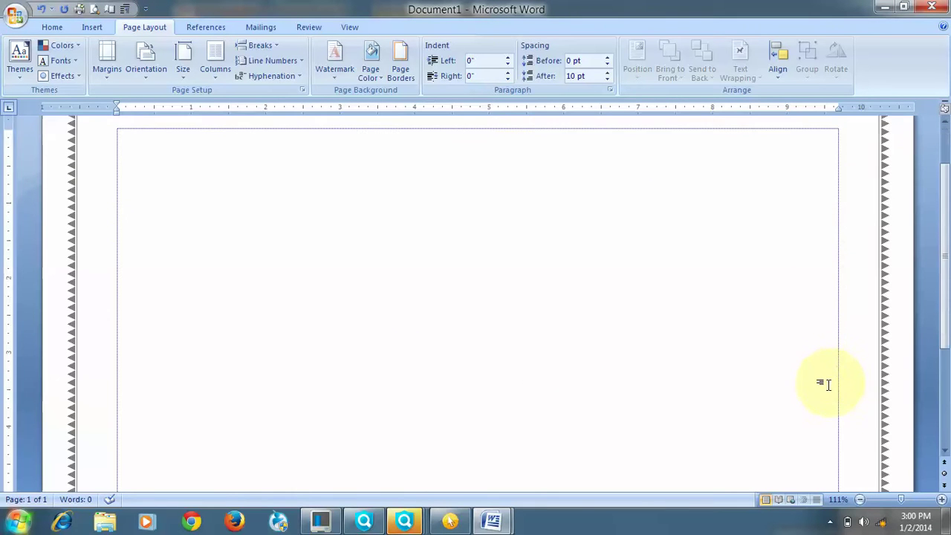
{"action": "scroll", "coordinate": [813, 446], "scroll_direction": "up", "scroll_amount": 5}
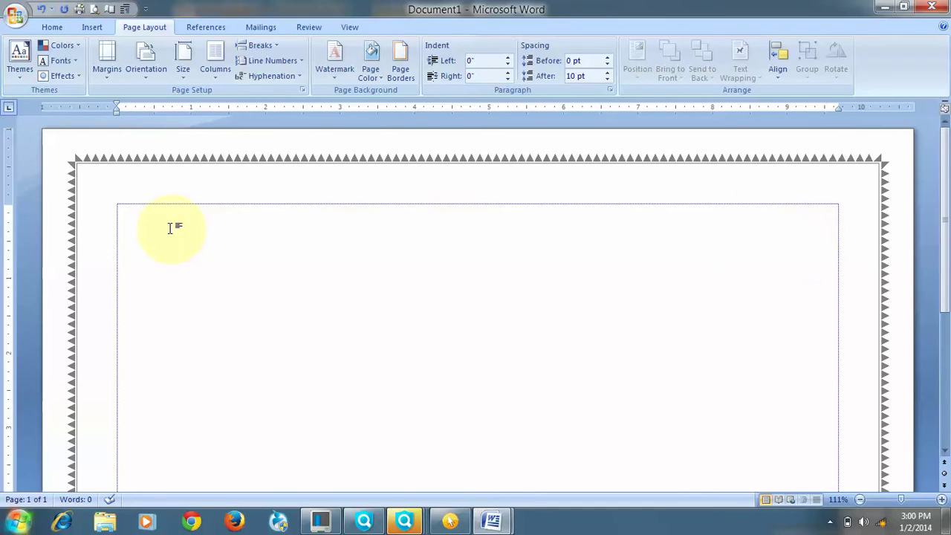
{"action": "mouse_move", "coordinate": [491, 520]}
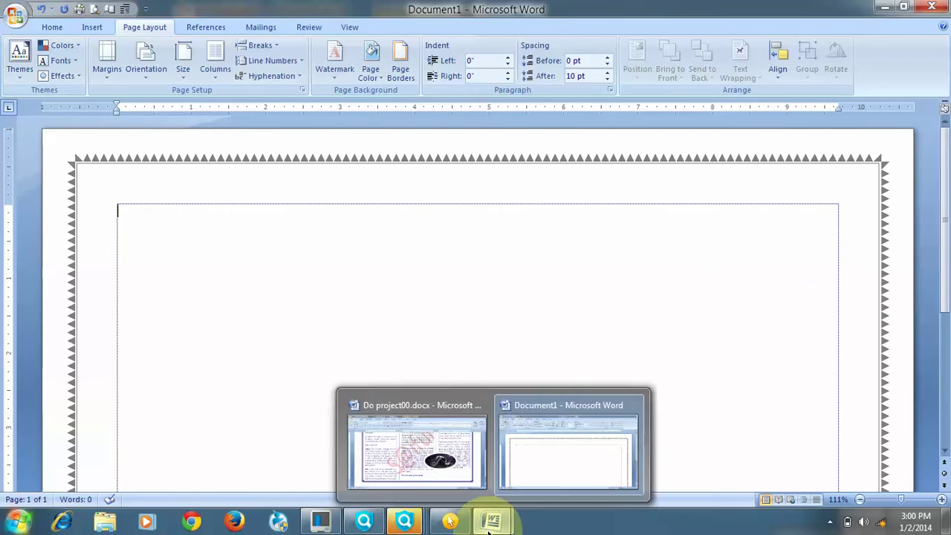
{"action": "left_click", "coordinate": [408, 464]}
{"action": "scroll", "coordinate": [514, 350], "scroll_direction": "up", "scroll_amount": 5}
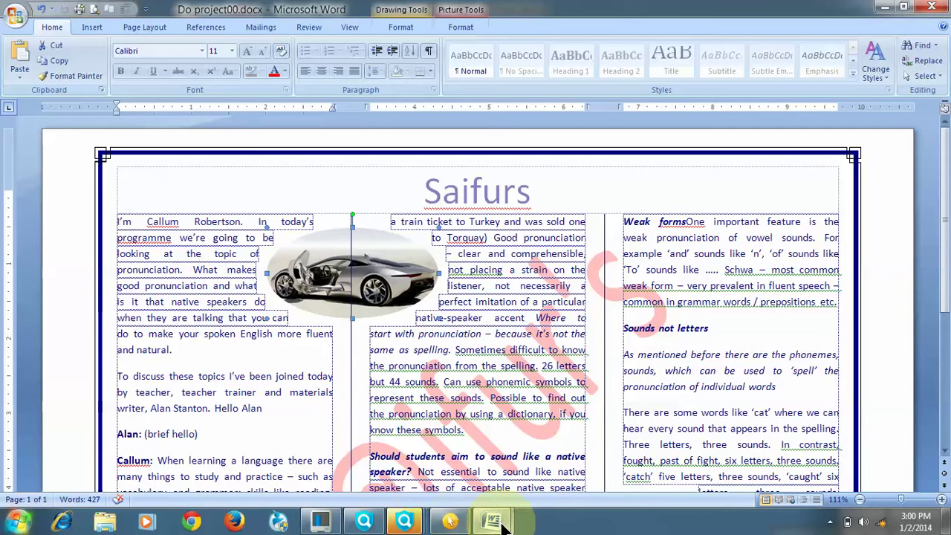
{"action": "mouse_move", "coordinate": [503, 526]}
{"action": "left_click", "coordinate": [579, 457]}
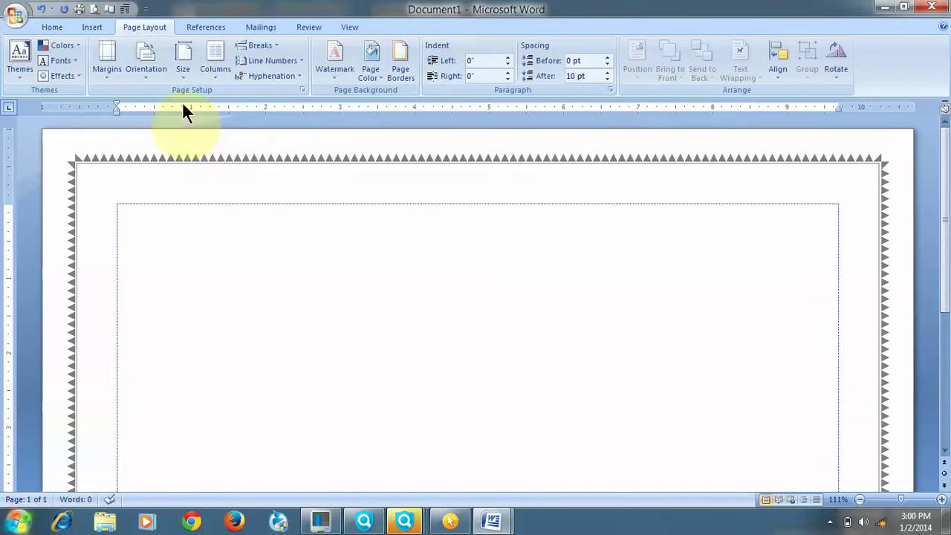
- Set three equal 2.9" columns with 0.5" spacing and a line between them
{"action": "left_click", "coordinate": [215, 75]}
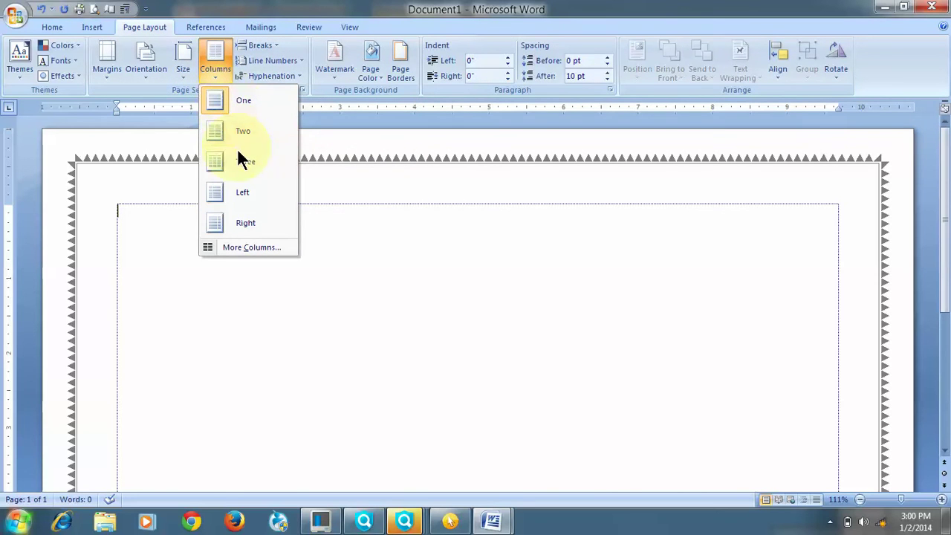
{"action": "left_click", "coordinate": [274, 169]}
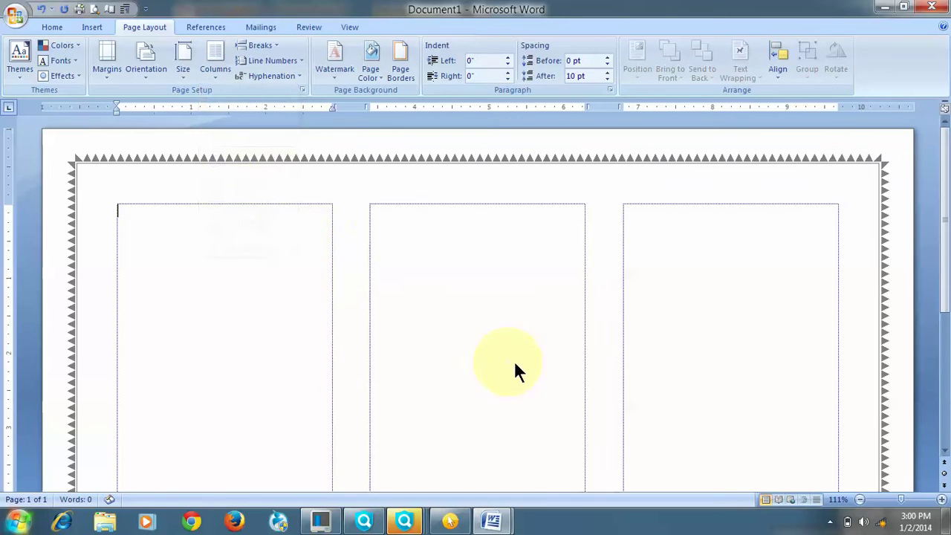
{"action": "left_click", "coordinate": [213, 66]}
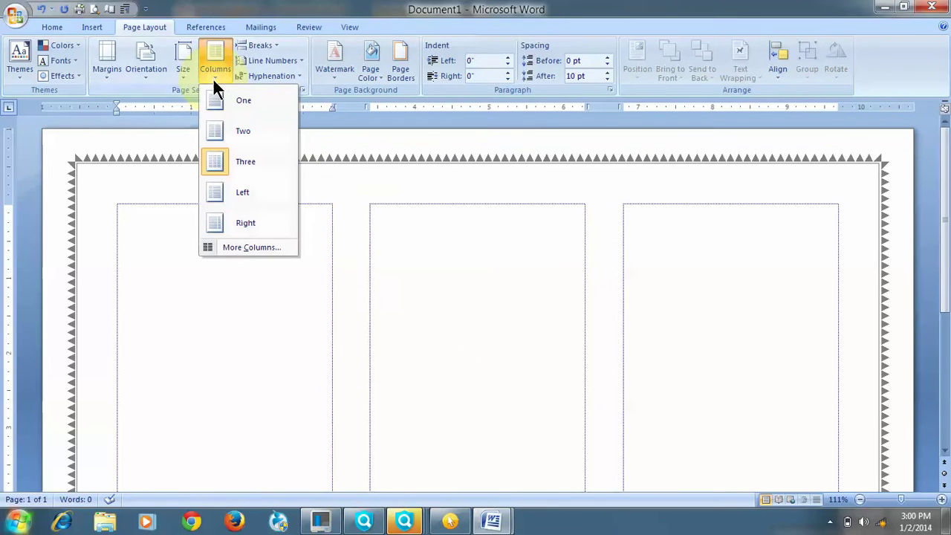
{"action": "left_click", "coordinate": [236, 248]}
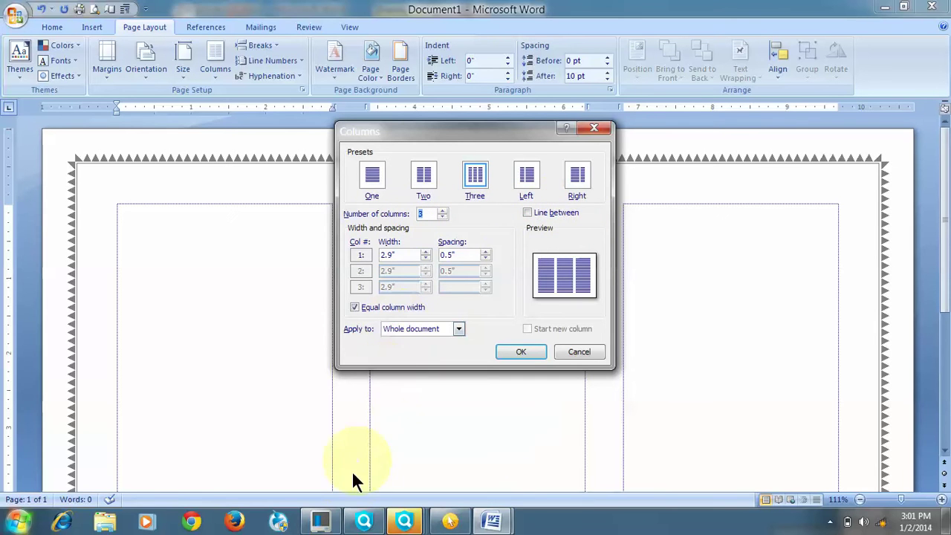
{"action": "left_click", "coordinate": [532, 211]}
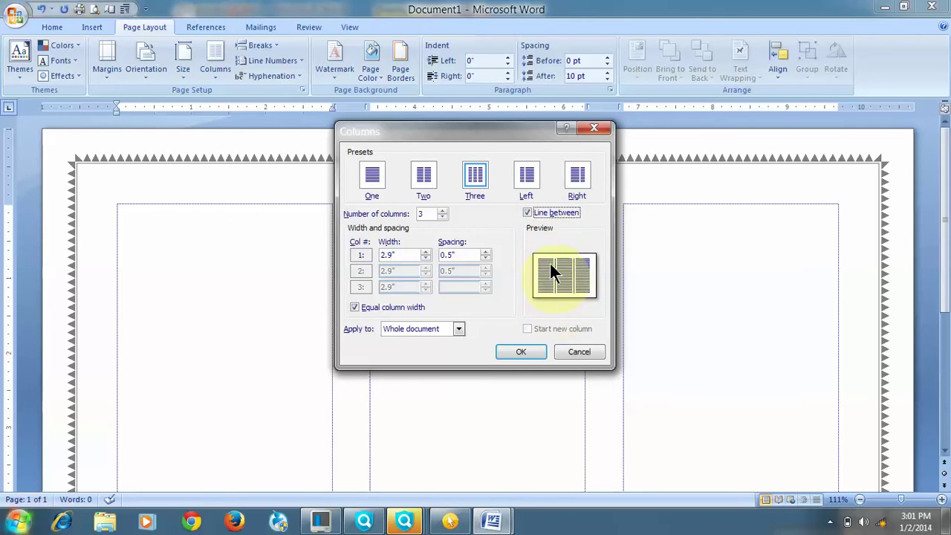
{"action": "left_click", "coordinate": [530, 213]}
{"action": "left_click", "coordinate": [530, 212]}
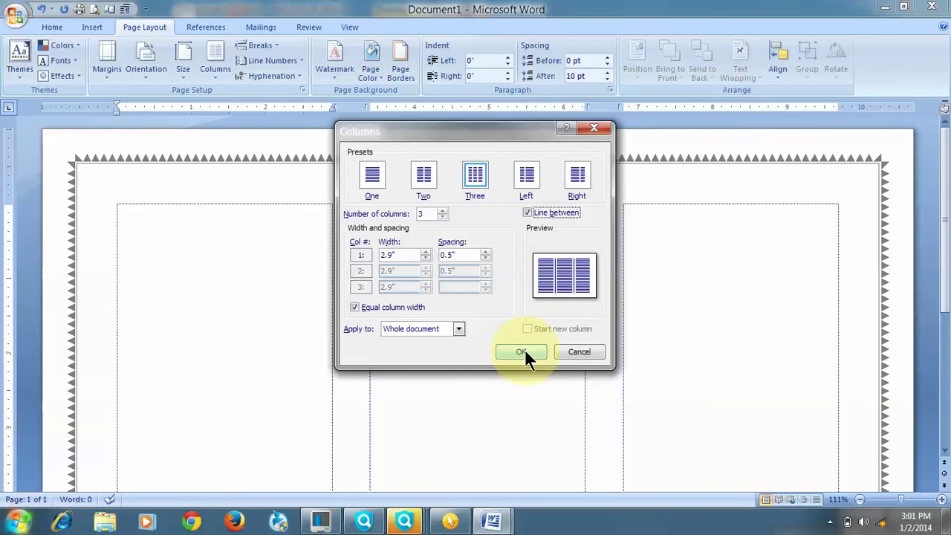
{"action": "left_click", "coordinate": [522, 352]}
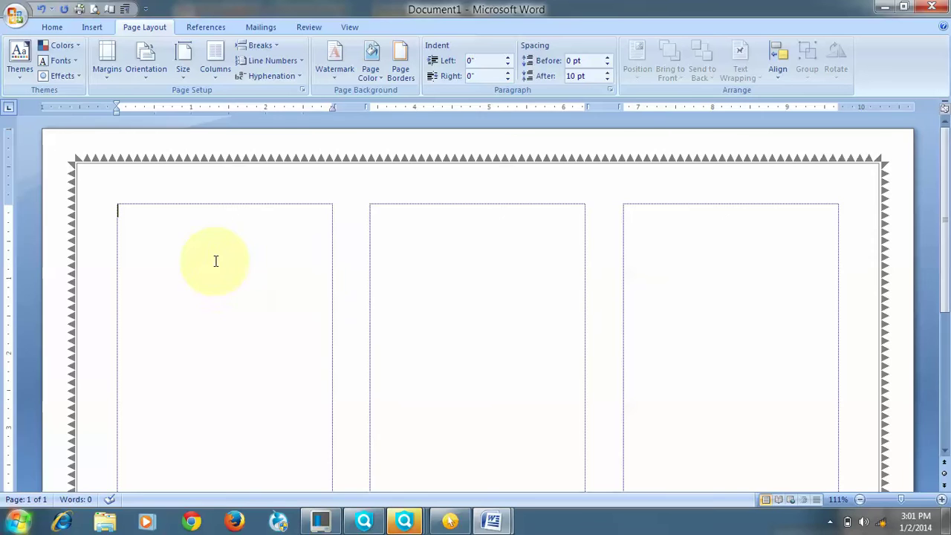
{"action": "scroll", "coordinate": [216, 261], "scroll_direction": "down", "scroll_amount": 5}
- Open ELTS Preparation Course from the desktop and select its text from 'On a survey result' onward
{"action": "scroll", "coordinate": [471, 336], "scroll_direction": "up", "scroll_amount": 5}
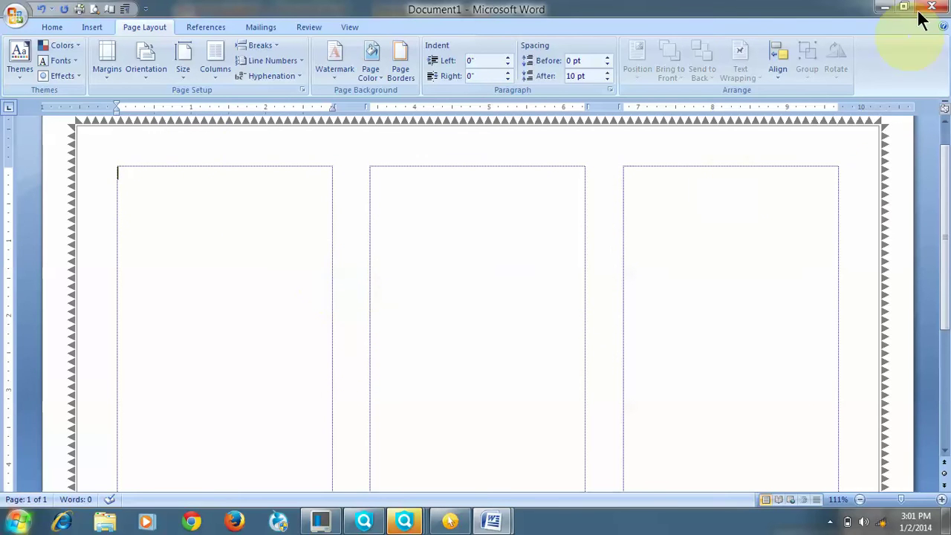
{"action": "left_click", "coordinate": [884, 8]}
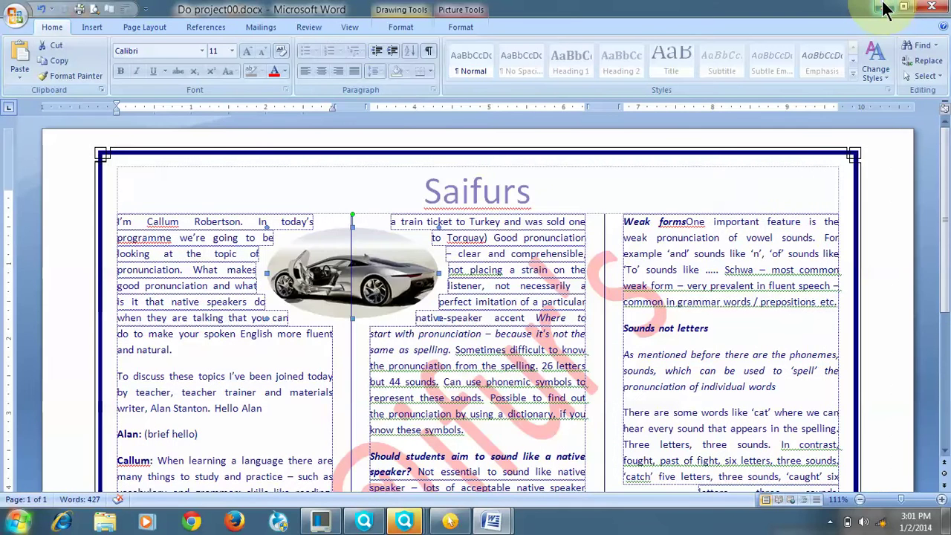
{"action": "left_click", "coordinate": [884, 7]}
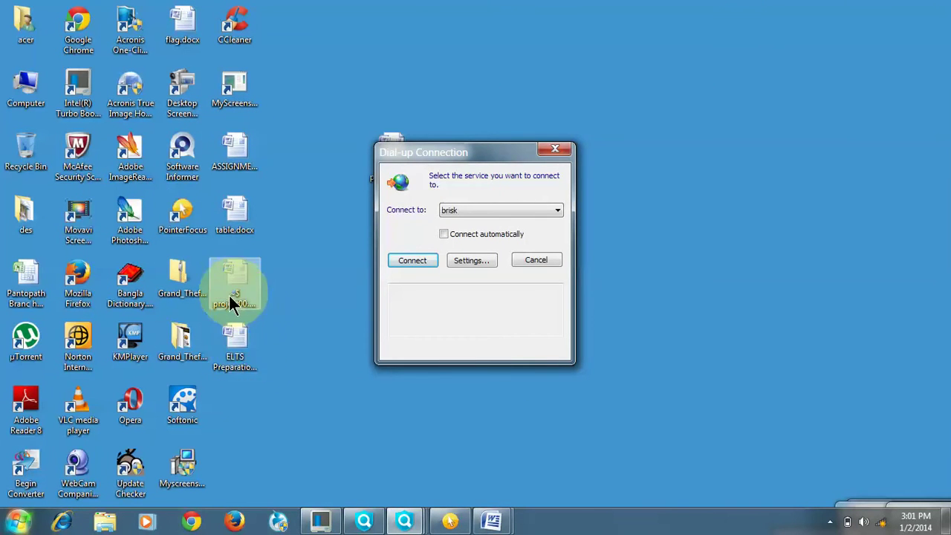
{"action": "double_click", "coordinate": [239, 342]}
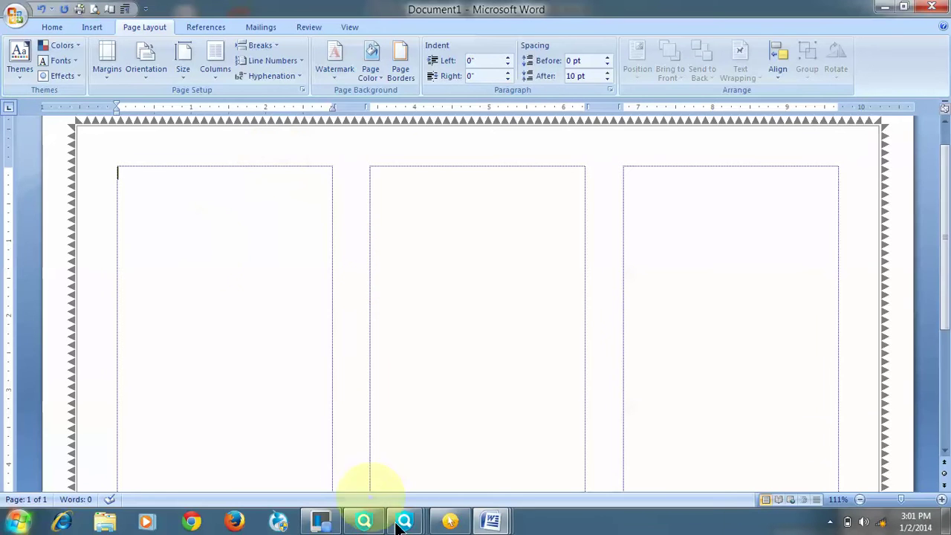
{"action": "mouse_move", "coordinate": [494, 521]}
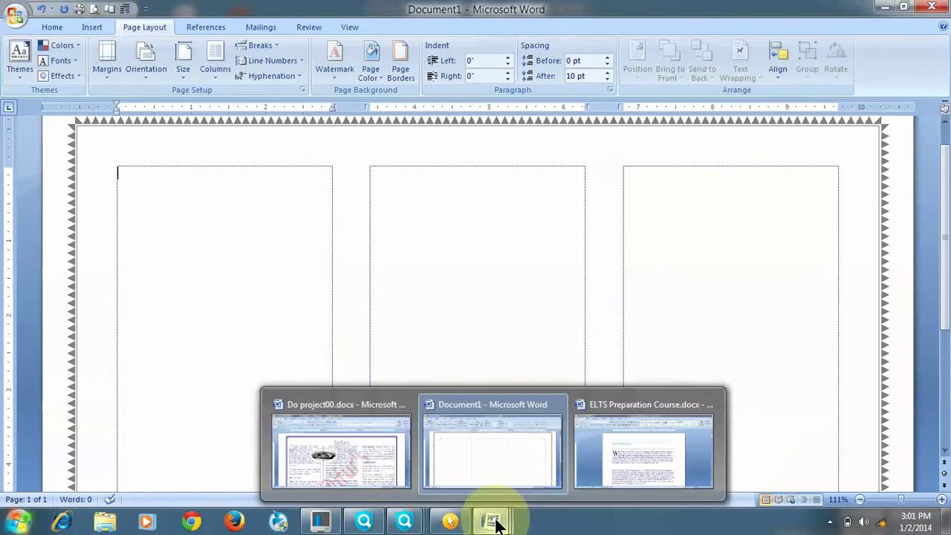
{"action": "left_click", "coordinate": [633, 471]}
{"action": "left_click_drag", "start_coordinate": [260, 382], "coordinate": [672, 393]}
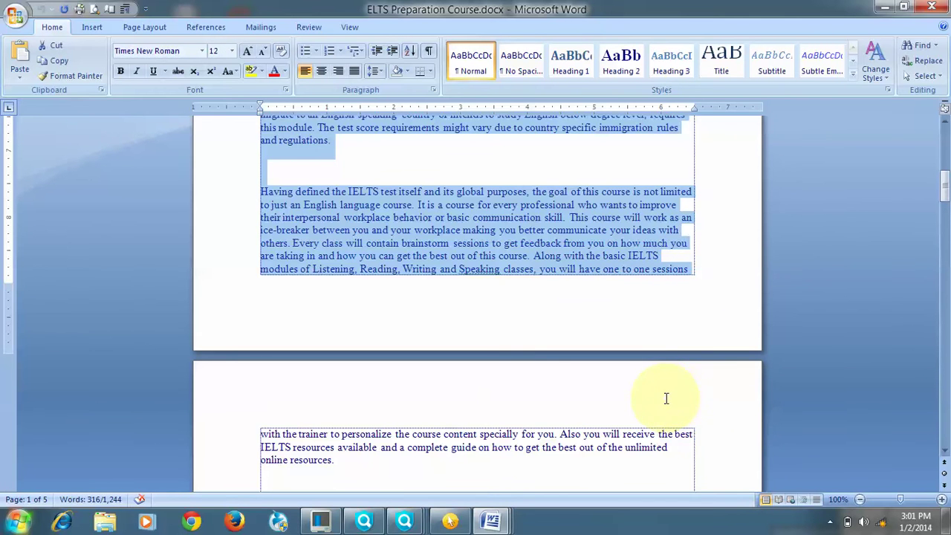
- Paste the copied IELTS text into Document1's three-column layout
{"action": "mouse_move", "coordinate": [490, 520]}
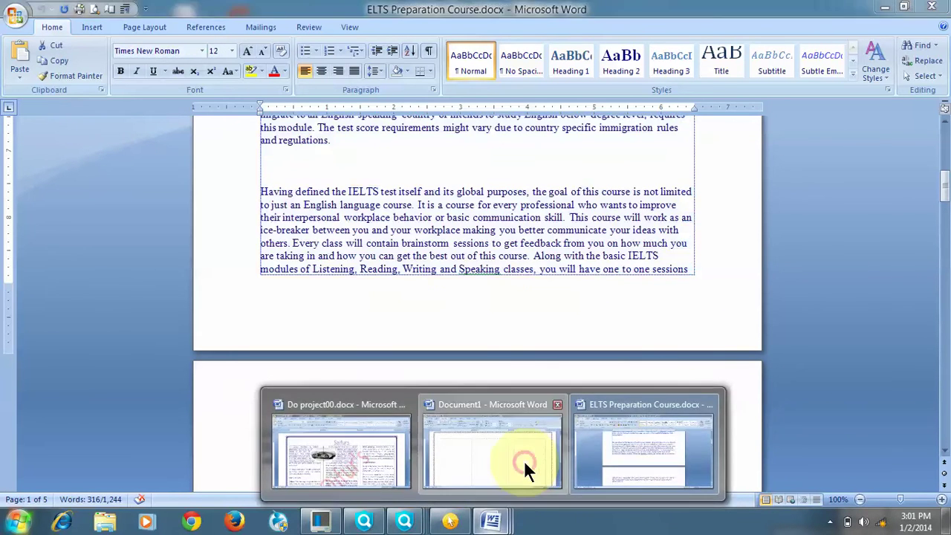
{"action": "left_click", "coordinate": [524, 460]}
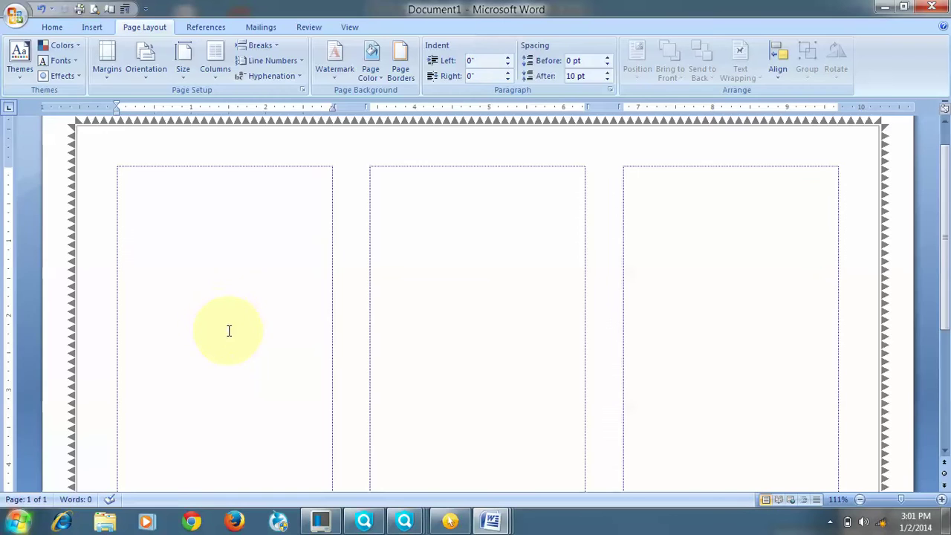
{"action": "key", "text": "ctrl+v"}
- Remove the extra blank lines before the bold heading and the 'Having defined' paragraph
{"action": "scroll", "coordinate": [297, 297], "scroll_direction": "up", "scroll_amount": 5}
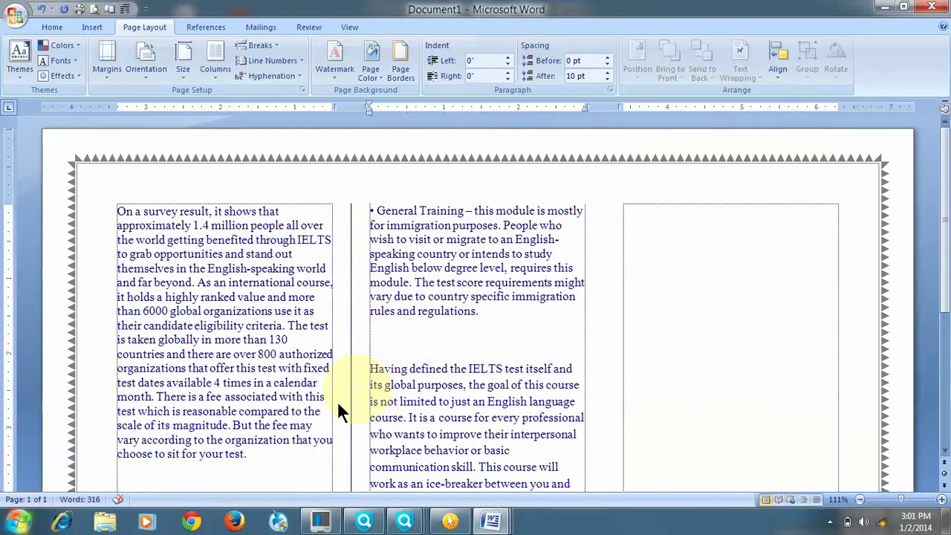
{"action": "scroll", "coordinate": [312, 407], "scroll_direction": "down", "scroll_amount": 4}
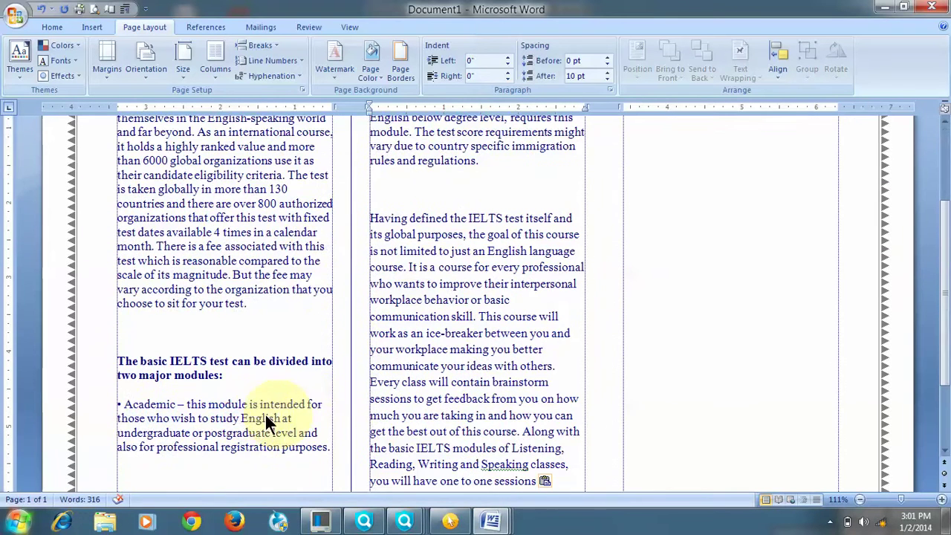
{"action": "left_click", "coordinate": [118, 361]}
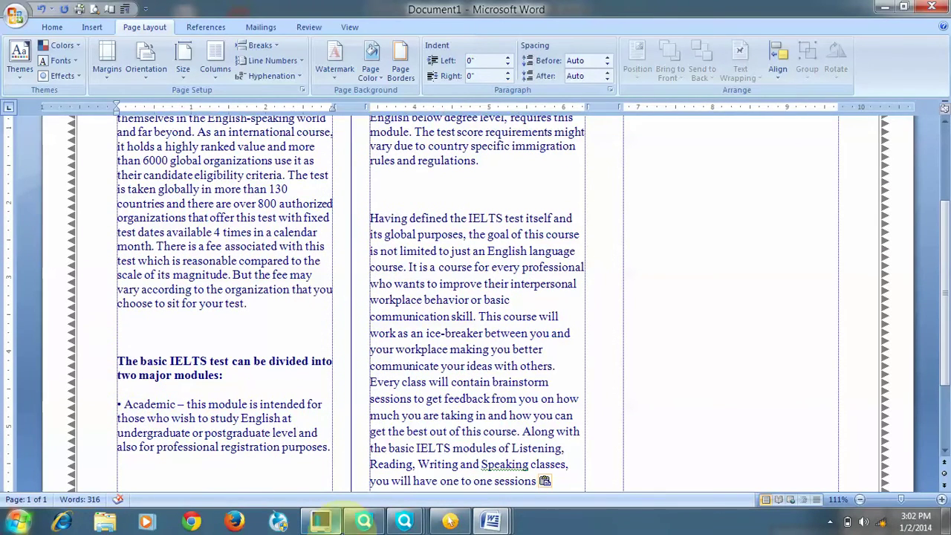
{"action": "key", "text": "BackSpace"}
{"action": "key", "text": "BackSpace"}
{"action": "key", "text": "BackSpace"}
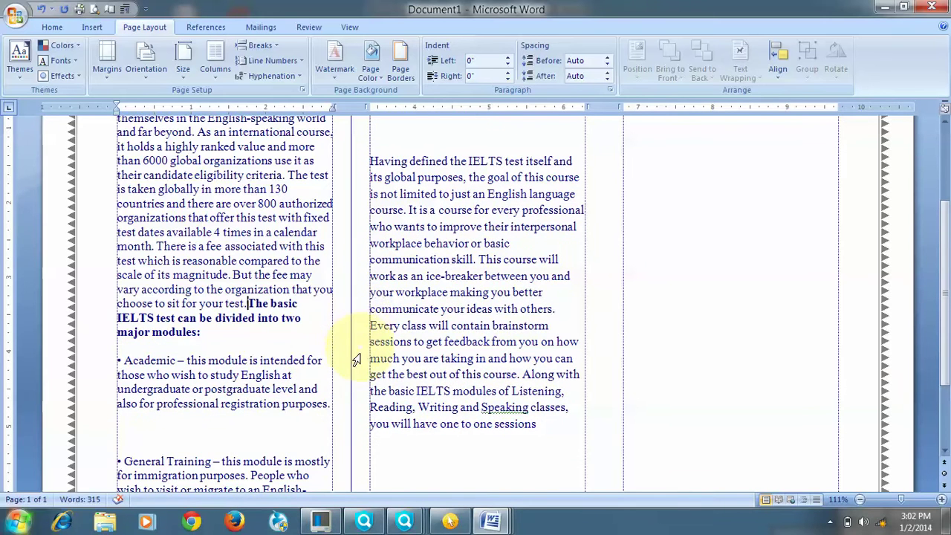
{"action": "key", "text": "Return"}
{"action": "key", "text": "Return"}
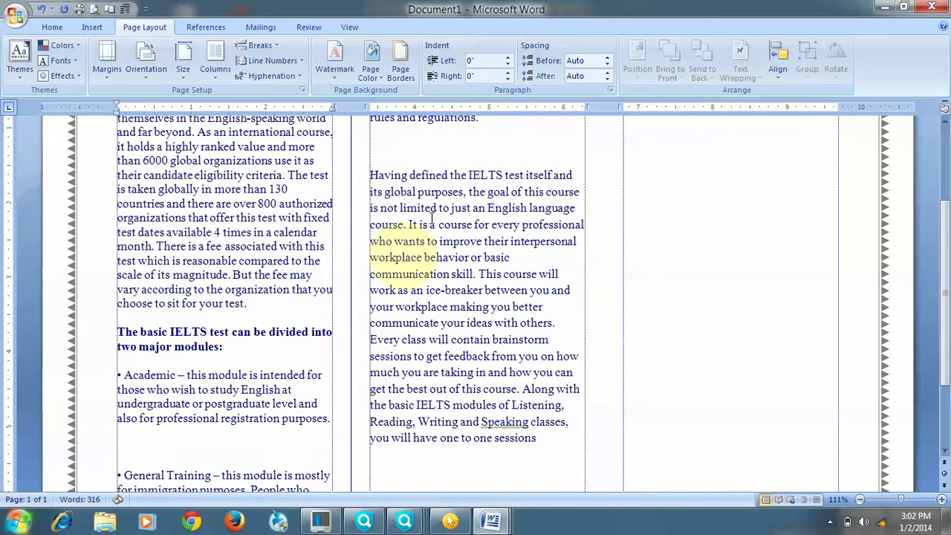
{"action": "left_click", "coordinate": [373, 174]}
{"action": "key", "text": "BackSpace"}
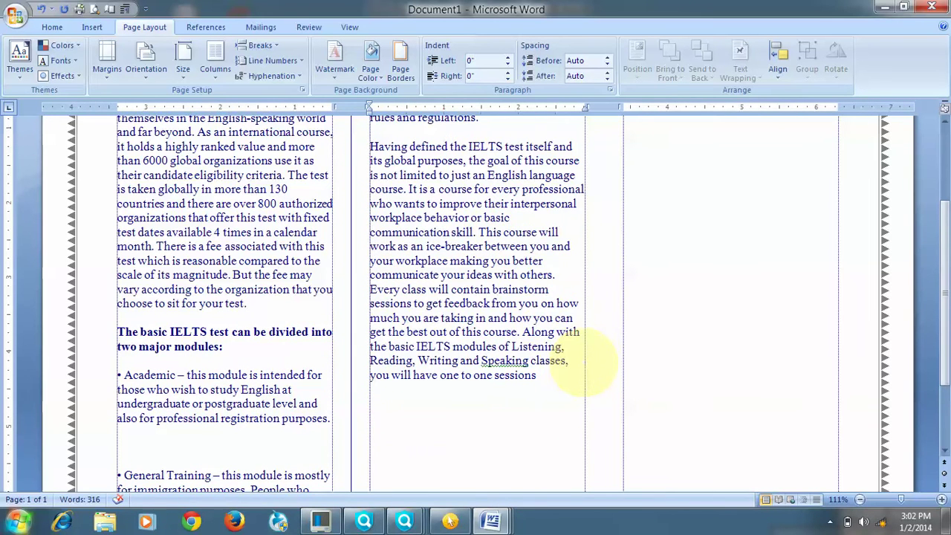
- Paste the 'Having defined the IELTS test' paragraph twice more so text fills all three columns
{"action": "key", "text": "shift+Down"}
{"action": "key", "text": "shift+Down"}
{"action": "key", "text": "shift+Down"}
{"action": "key", "text": "shift+Down"}
{"action": "key", "text": "shift+Down"}
{"action": "key", "text": "shift+Down"}
{"action": "key", "text": "shift+Down"}
{"action": "key", "text": "shift+Down"}
{"action": "key", "text": "shift+Down"}
{"action": "key", "text": "shift+Down"}
{"action": "key", "text": "shift+Down"}
{"action": "key", "text": "shift+Down"}
{"action": "key", "text": "shift+Down"}
{"action": "key", "text": "shift+Down"}
{"action": "key", "text": "shift+Down"}
{"action": "key", "text": "shift+Down"}
{"action": "key", "text": "shift+Down"}
{"action": "key", "text": "ctrl+c"}
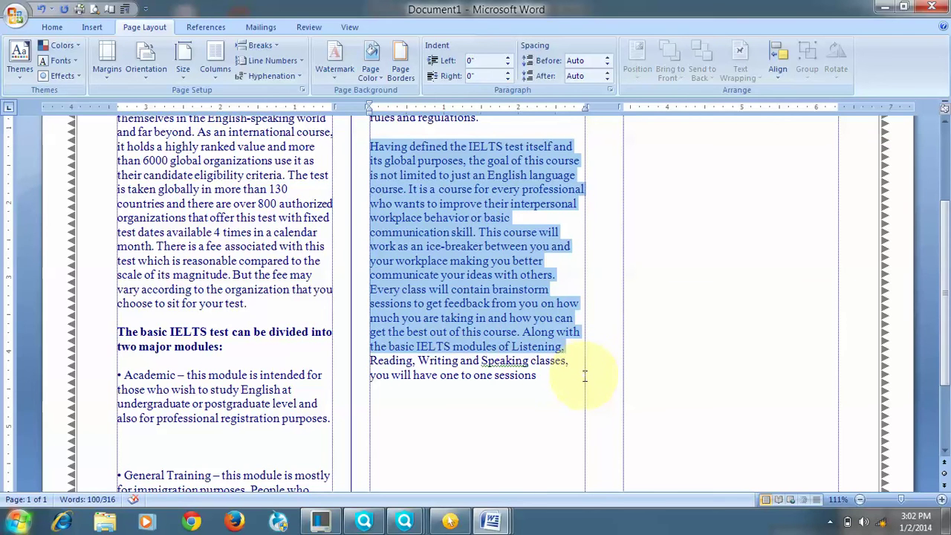
{"action": "left_click", "coordinate": [467, 413]}
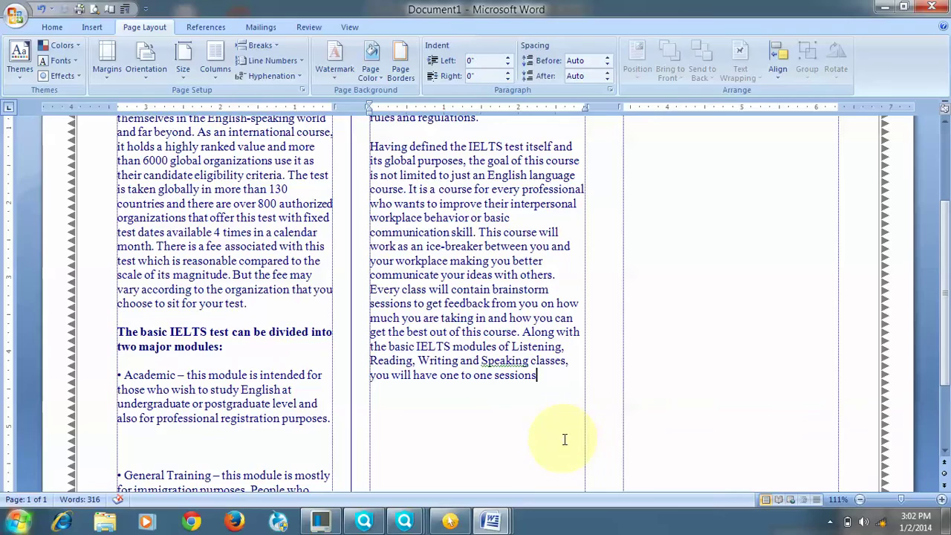
{"action": "key", "text": "ctrl+v"}
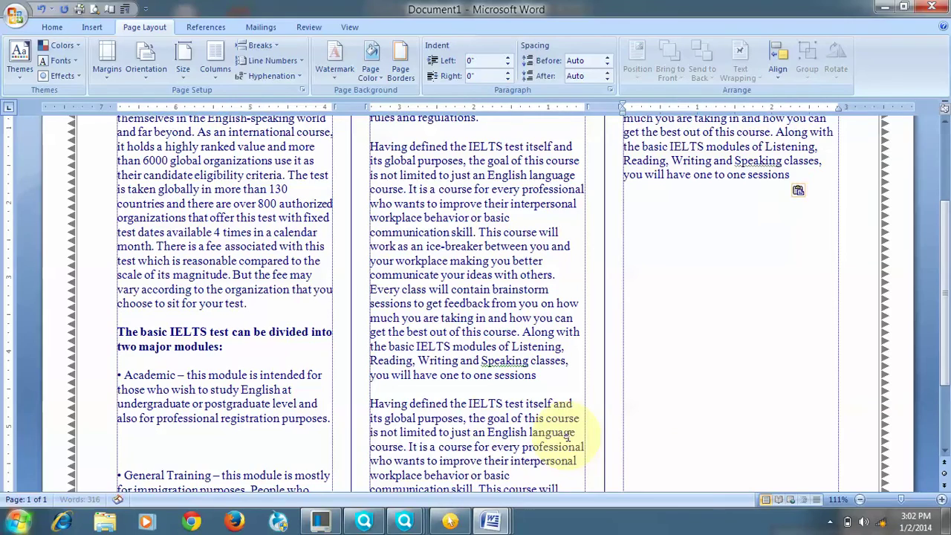
{"action": "key", "text": "ctrl+v"}
{"action": "scroll", "coordinate": [565, 401], "scroll_direction": "down", "scroll_amount": 4}
{"action": "scroll", "coordinate": [570, 387], "scroll_direction": "up", "scroll_amount": 1}
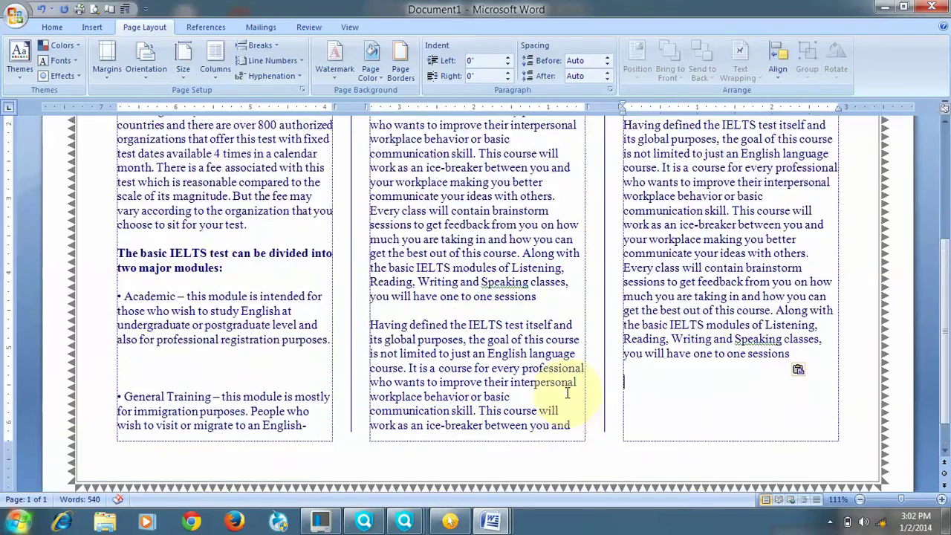
{"action": "scroll", "coordinate": [569, 384], "scroll_direction": "up", "scroll_amount": 6}
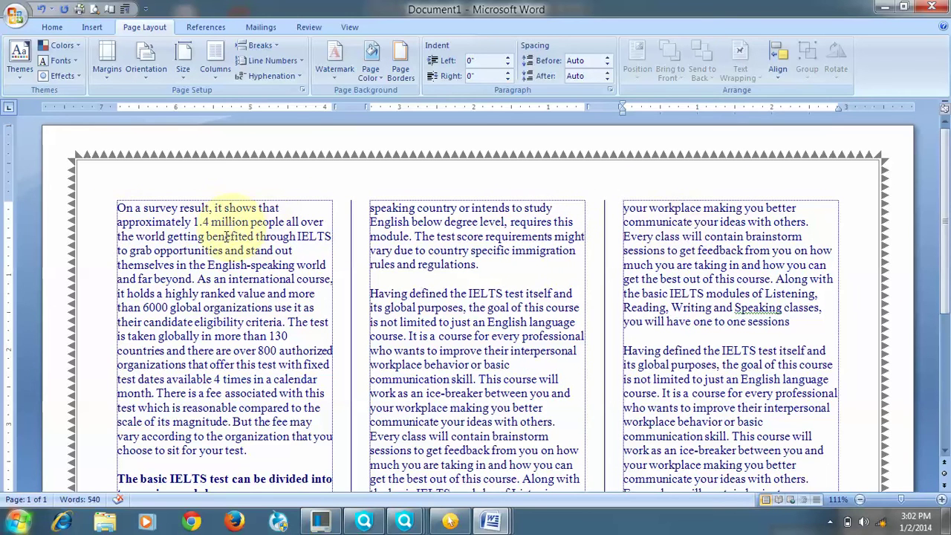
- Add an empty line above 'On a survey result' for the title and select it
{"action": "left_click", "coordinate": [118, 208]}
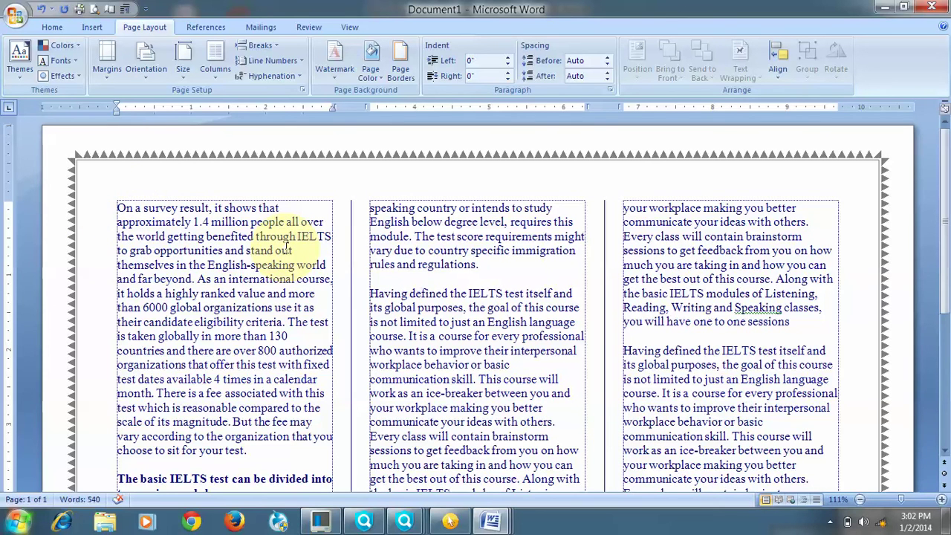
{"action": "key", "text": "Return"}
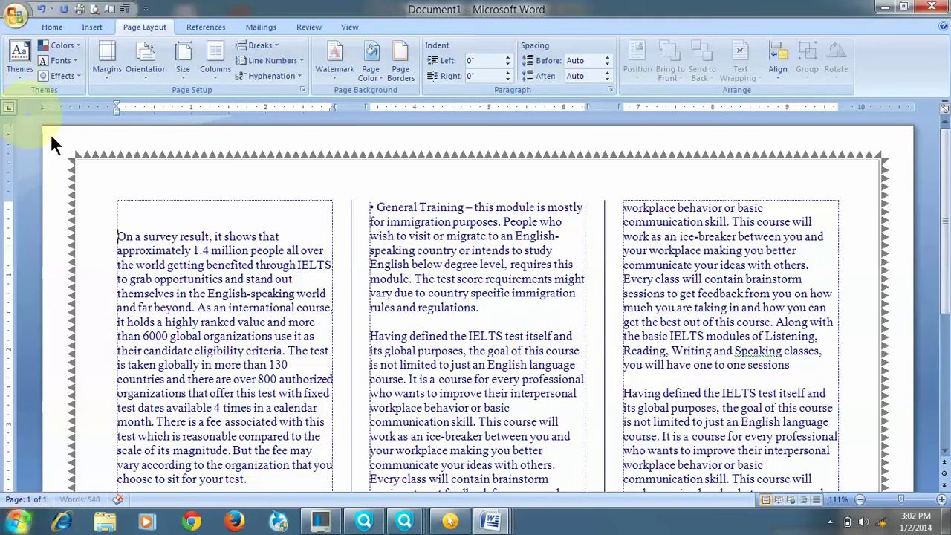
{"action": "left_click", "coordinate": [137, 213]}
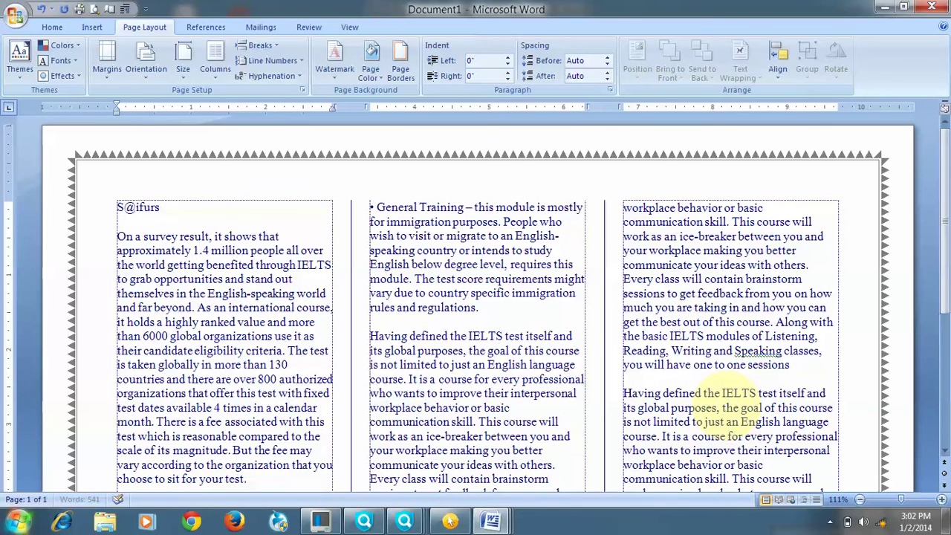
{"action": "left_click", "coordinate": [94, 211]}
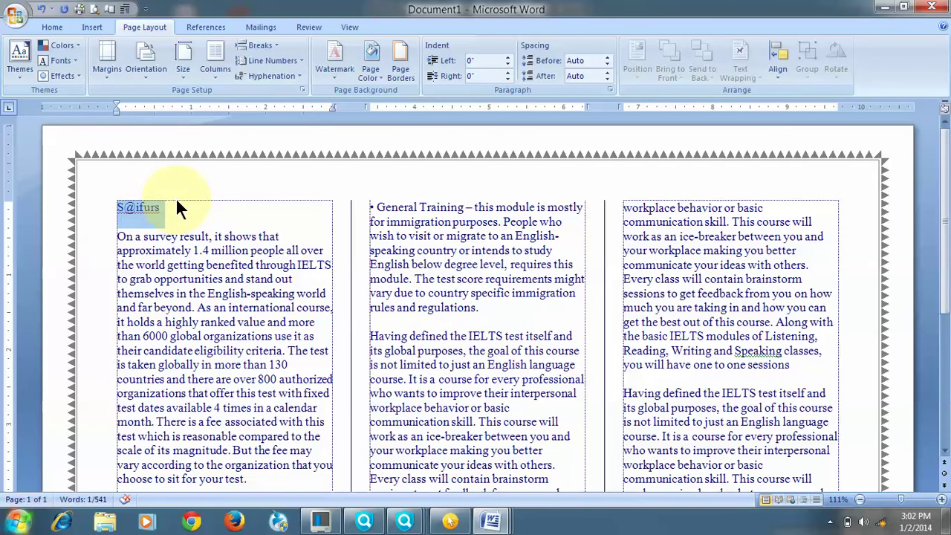
- Make the title section a single column so it spans the full page width
{"action": "left_click", "coordinate": [214, 74]}
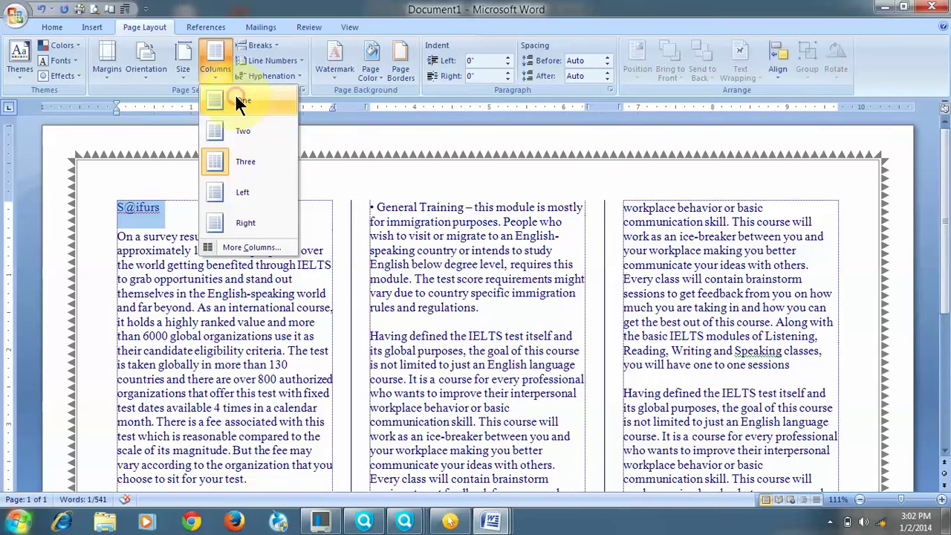
{"action": "left_click", "coordinate": [238, 103]}
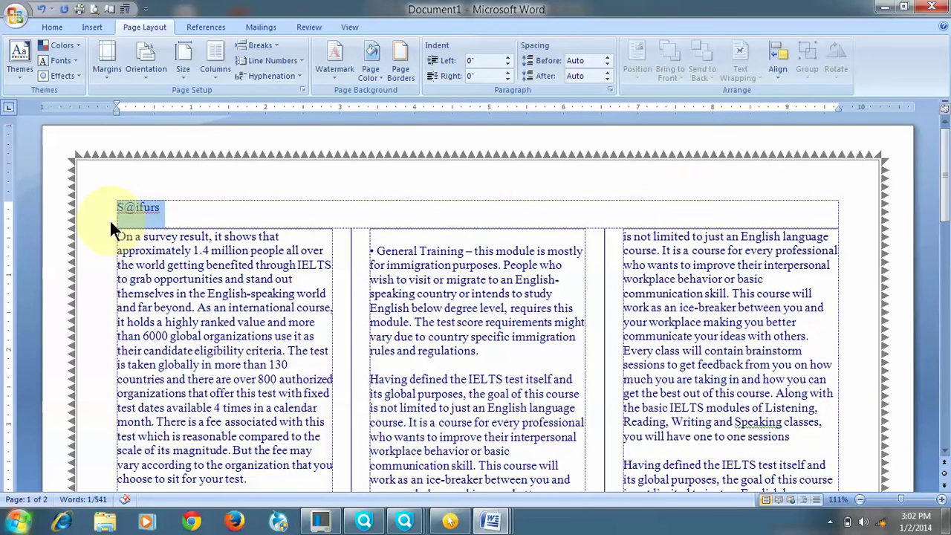
{"action": "left_click", "coordinate": [166, 210]}
{"action": "left_click", "coordinate": [214, 67]}
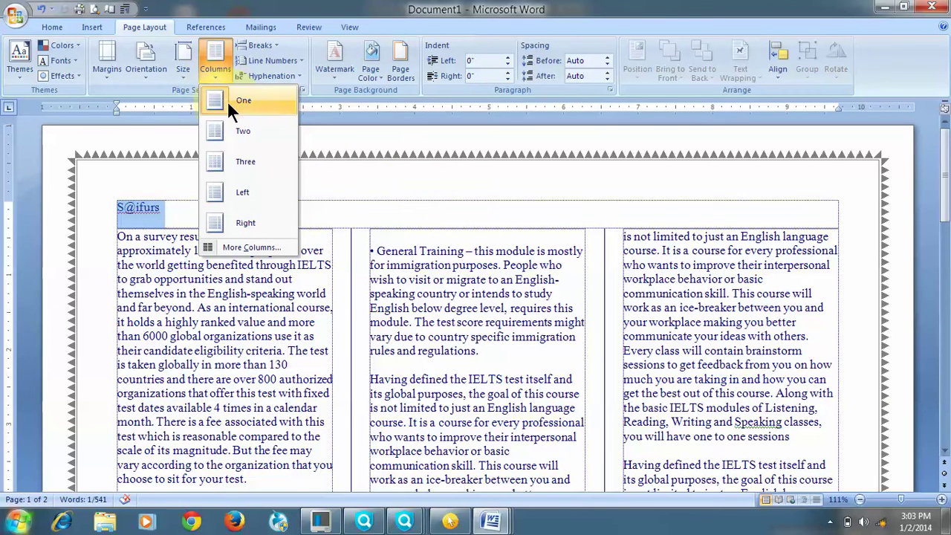
{"action": "left_click", "coordinate": [493, 204]}
- Centre the title, enlarge it two font sizes, and make it underlined and bold
{"action": "left_click", "coordinate": [216, 208]}
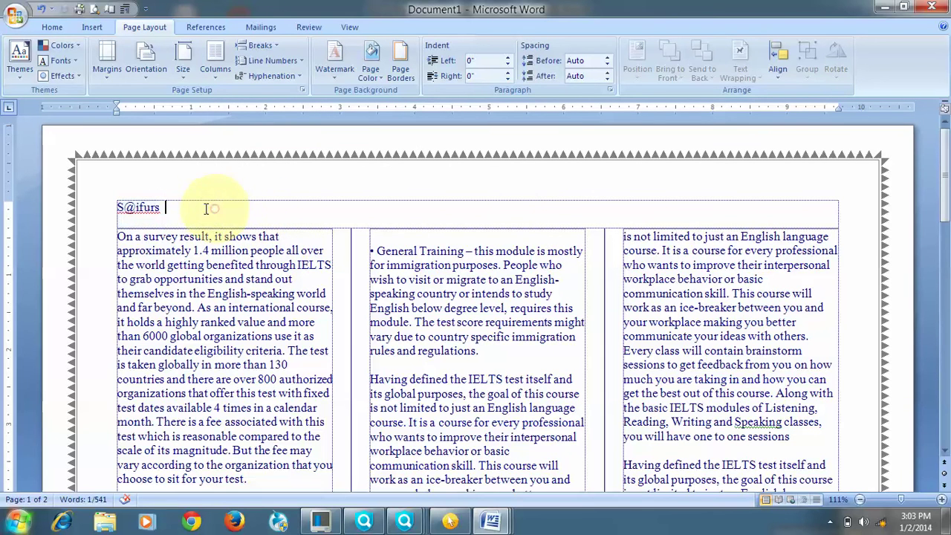
{"action": "left_click_drag", "start_coordinate": [186, 206], "coordinate": [85, 207]}
{"action": "key", "text": "ctrl+e"}
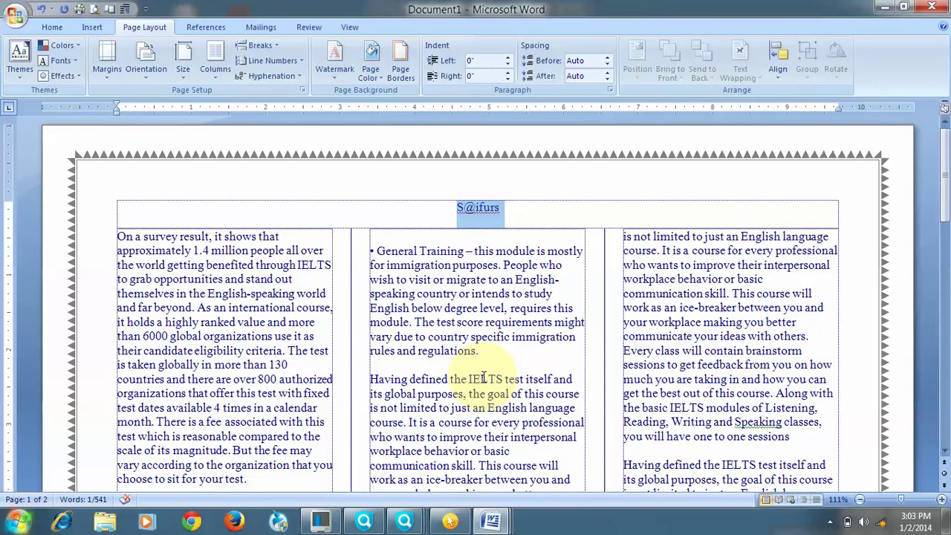
{"action": "key", "text": "ctrl+bracketright"}
{"action": "key", "text": "ctrl+bracketright"}
{"action": "key", "text": "ctrl+bracketright"}
{"action": "key", "text": "ctrl+bracketright"}
{"action": "key", "text": "ctrl+bracketright"}
{"action": "key", "text": "ctrl+bracketright"}
{"action": "key", "text": "ctrl+bracketright"}
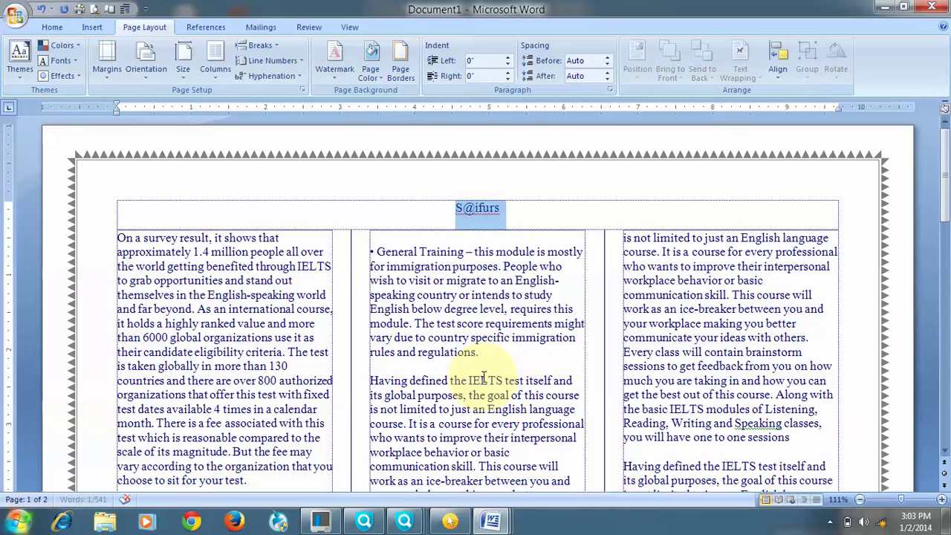
{"action": "key", "text": "ctrl+bracketright"}
{"action": "key", "text": "ctrl+bracketright"}
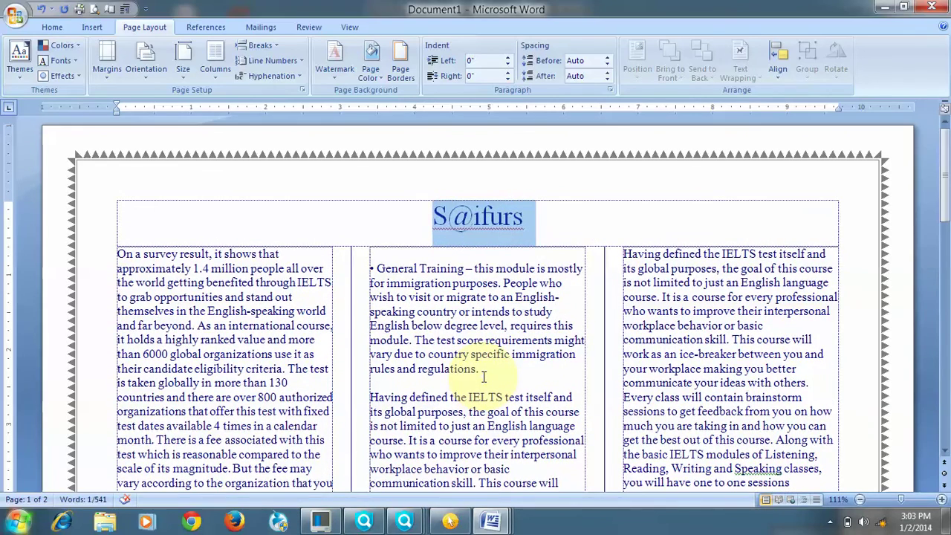
{"action": "key", "text": "ctrl+u"}
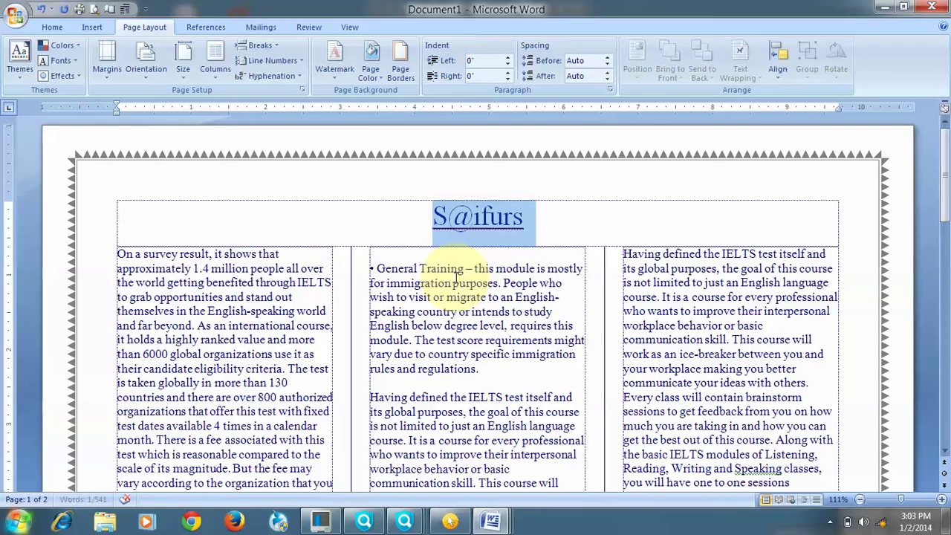
{"action": "key", "text": "ctrl+b"}
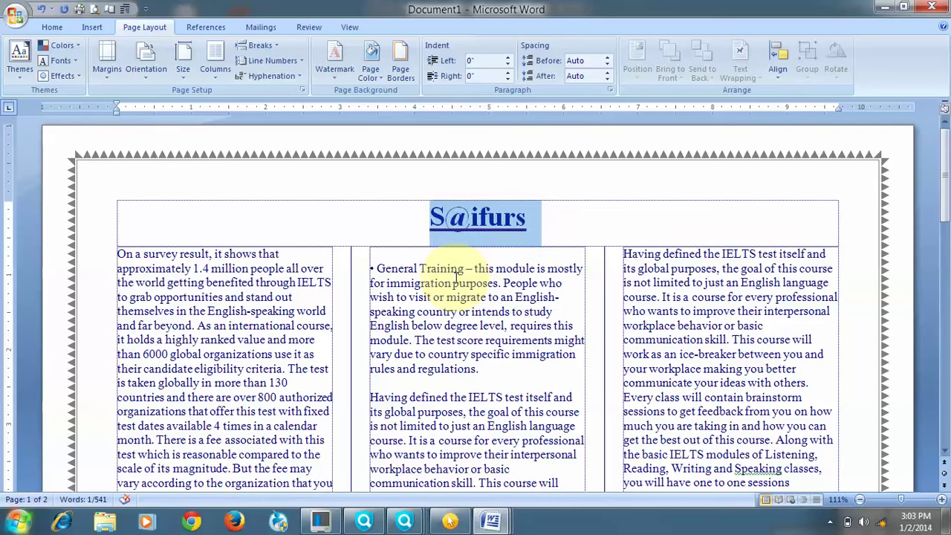
- Give the S@ifurs title a White font colour and a Black text highlight
{"action": "left_click", "coordinate": [52, 27]}
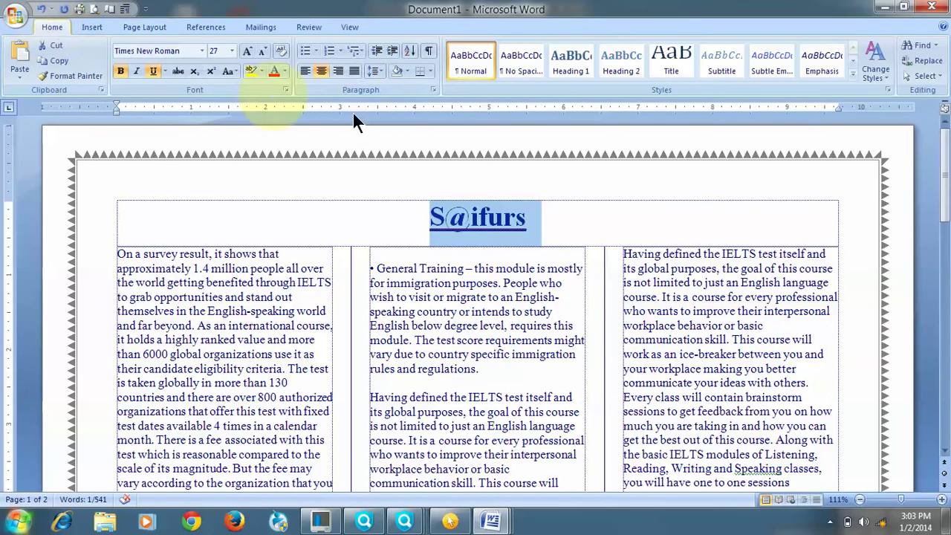
{"action": "left_click", "coordinate": [283, 71]}
{"action": "left_click", "coordinate": [274, 116]}
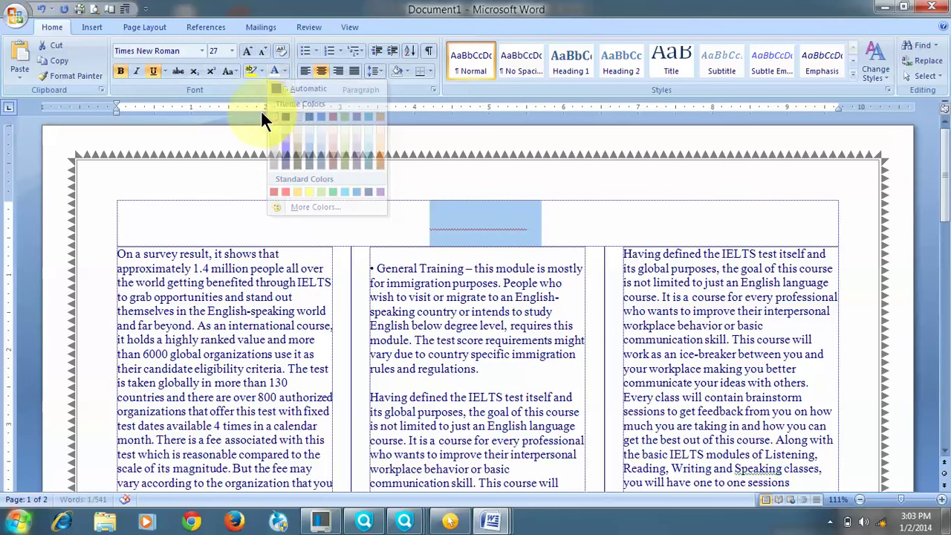
{"action": "left_click", "coordinate": [258, 66]}
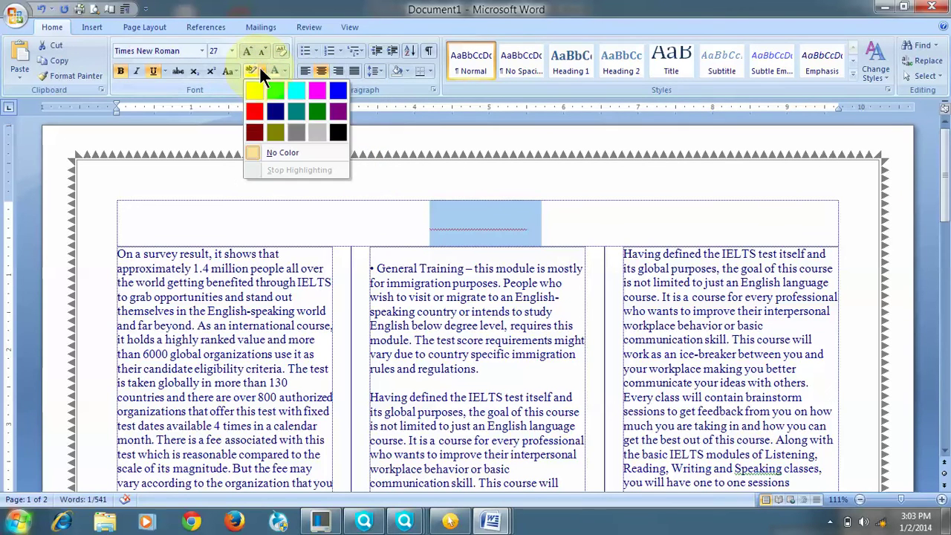
{"action": "left_click", "coordinate": [337, 134]}
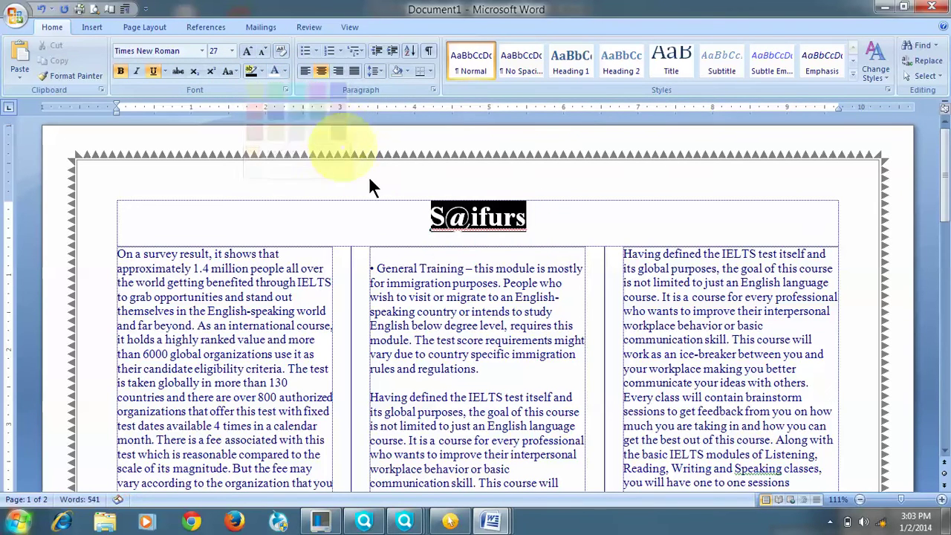
{"action": "left_click", "coordinate": [562, 213]}
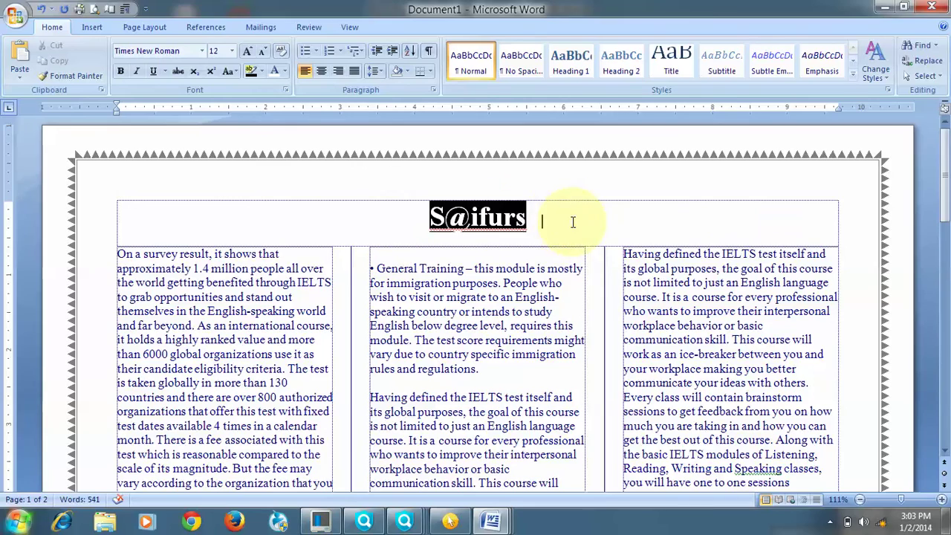
{"action": "scroll", "coordinate": [674, 327], "scroll_direction": "down", "scroll_amount": 8}
{"action": "scroll", "coordinate": [520, 408], "scroll_direction": "up", "scroll_amount": 5}
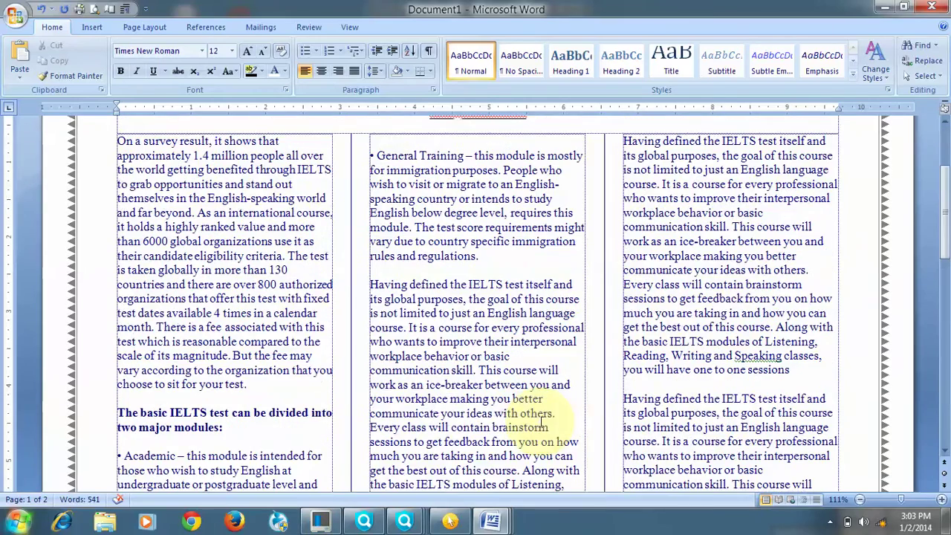
{"action": "mouse_move", "coordinate": [490, 520]}
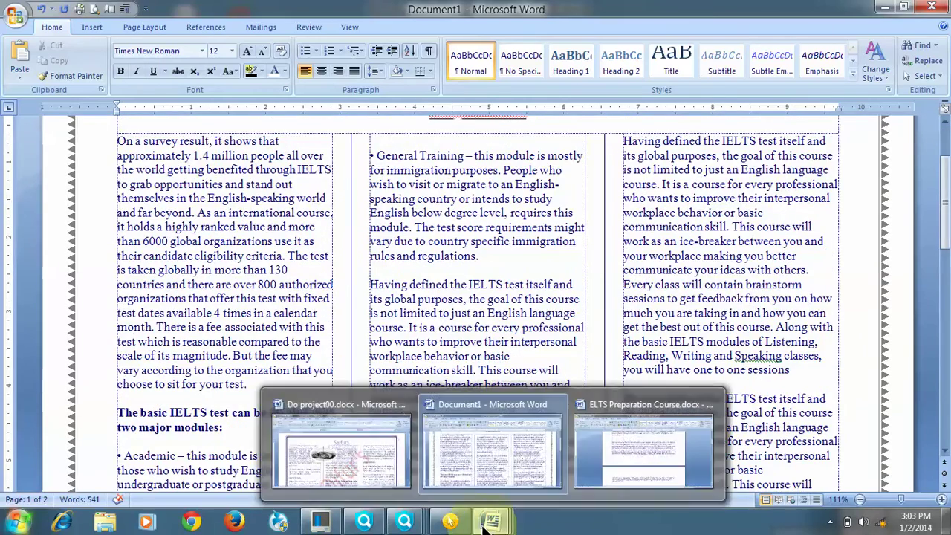
{"action": "left_click", "coordinate": [356, 475]}
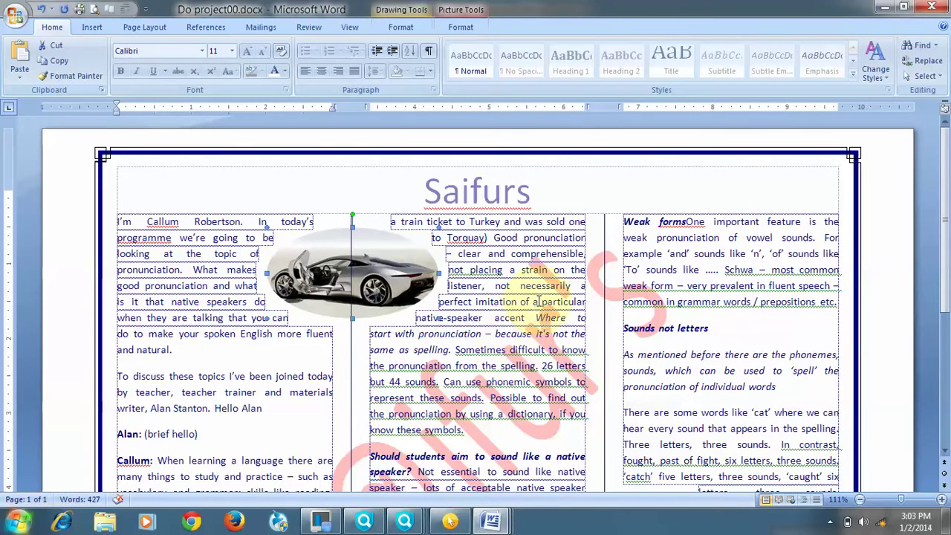
{"action": "left_click", "coordinate": [490, 520]}
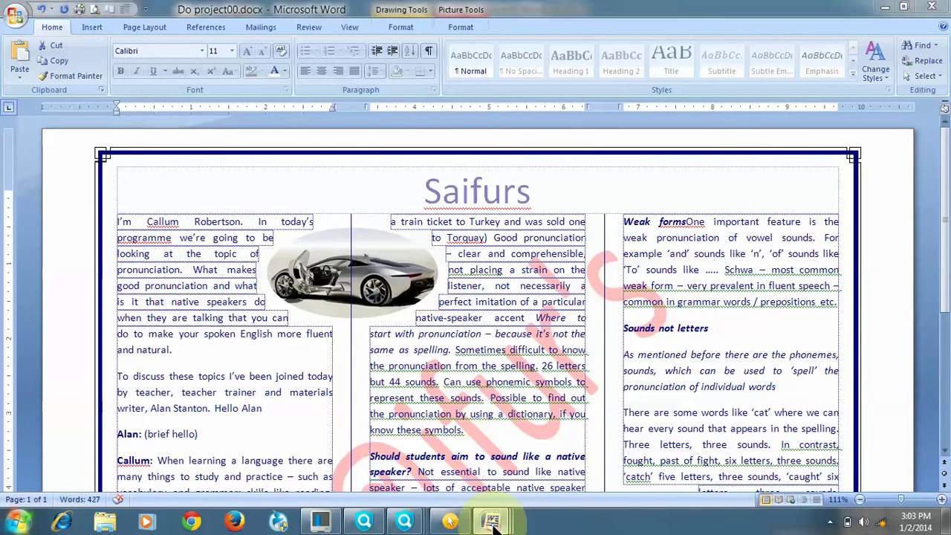
{"action": "left_click", "coordinate": [493, 446]}
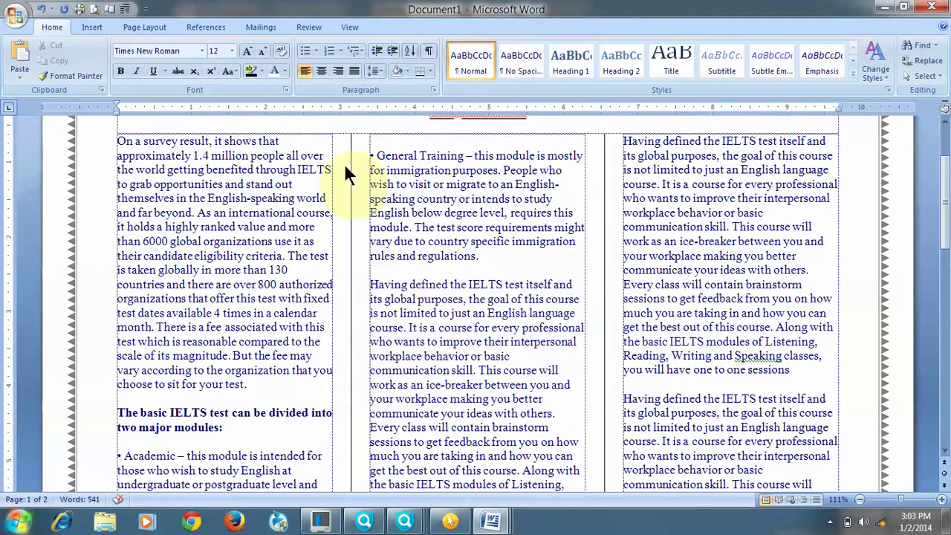
- Open the Custom Watermark settings and choose the Picture watermark option
{"action": "left_click", "coordinate": [145, 28]}
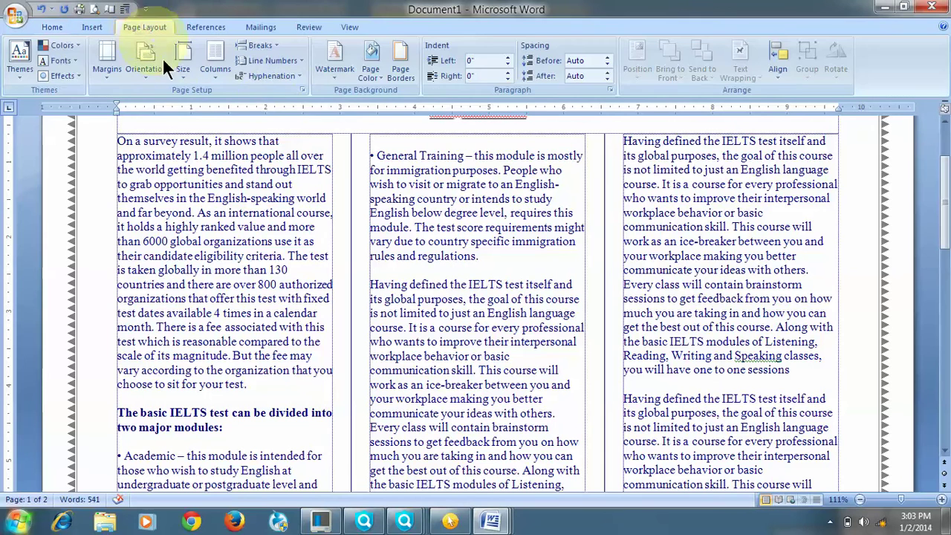
{"action": "left_click", "coordinate": [335, 73]}
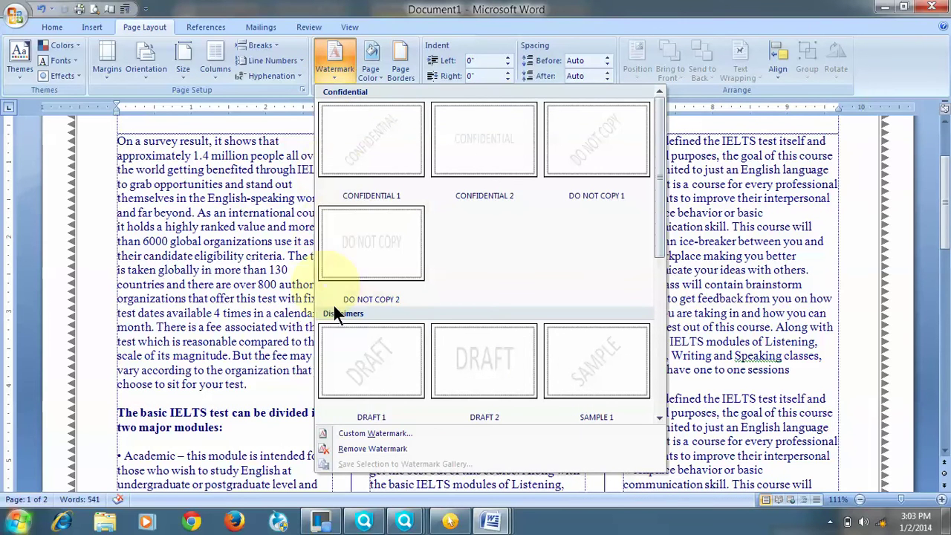
{"action": "left_click", "coordinate": [396, 434]}
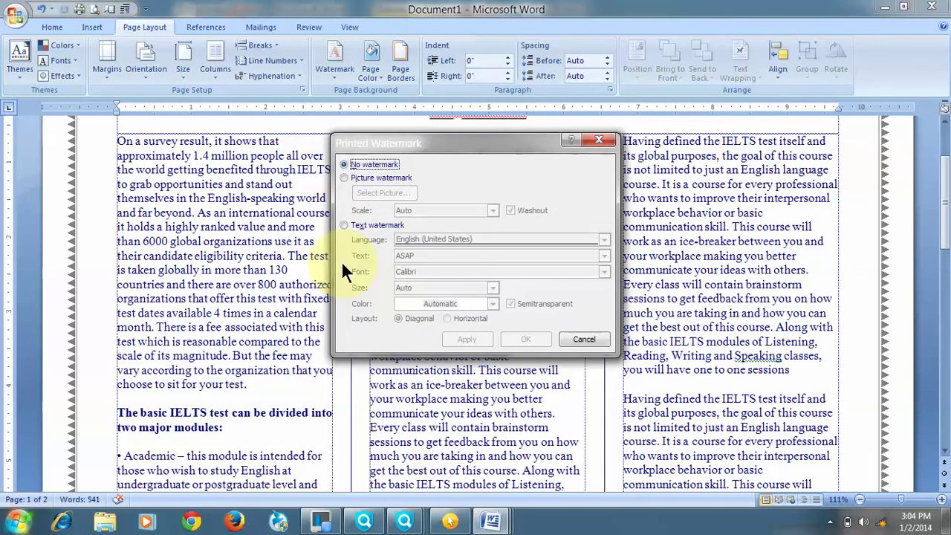
{"action": "left_click", "coordinate": [360, 227]}
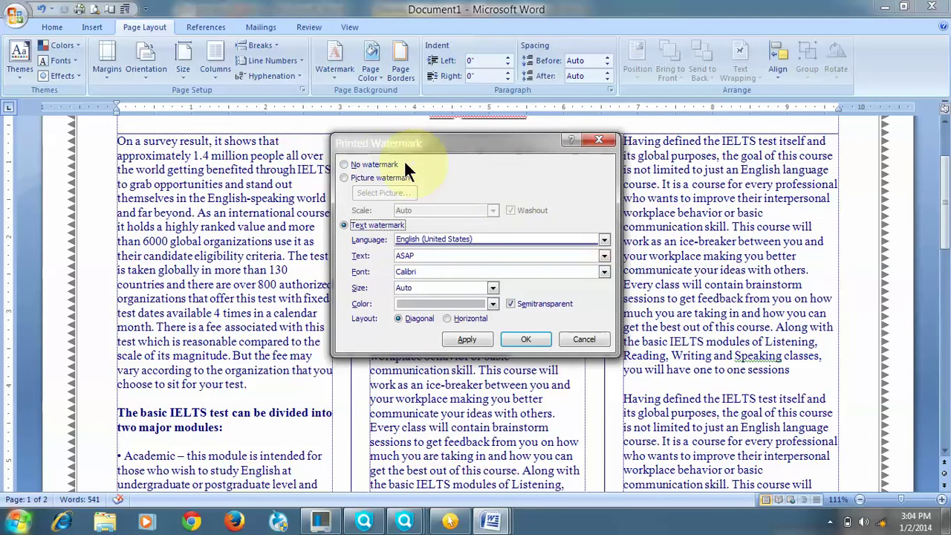
{"action": "left_click", "coordinate": [353, 177]}
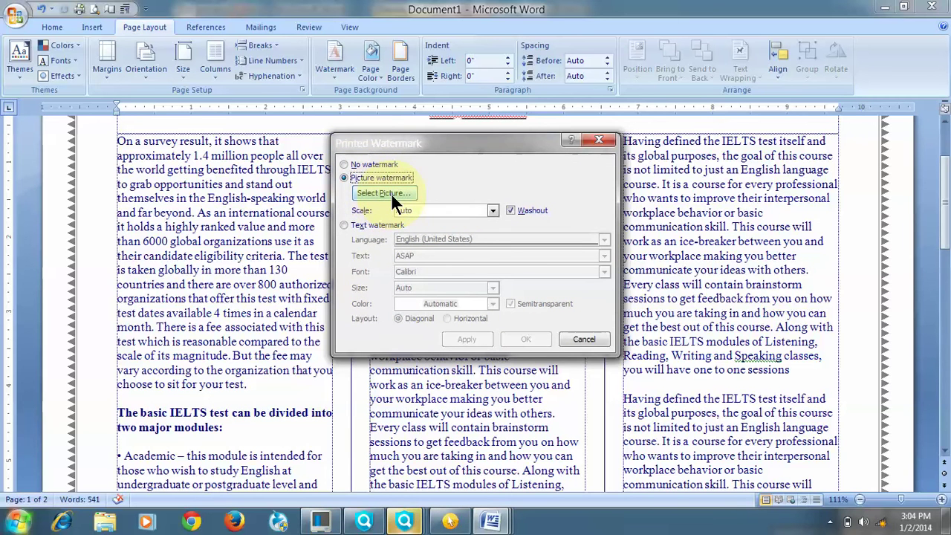
- Apply Desert.jpg from Sample Pictures as the washed-out watermark, then review the pages
{"action": "left_click", "coordinate": [391, 192]}
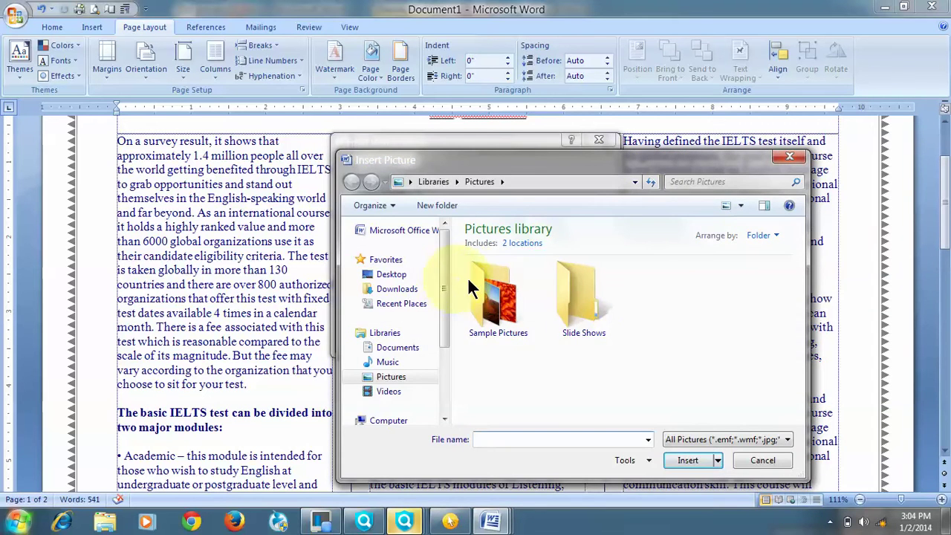
{"action": "double_click", "coordinate": [483, 286]}
{"action": "left_click", "coordinate": [565, 305]}
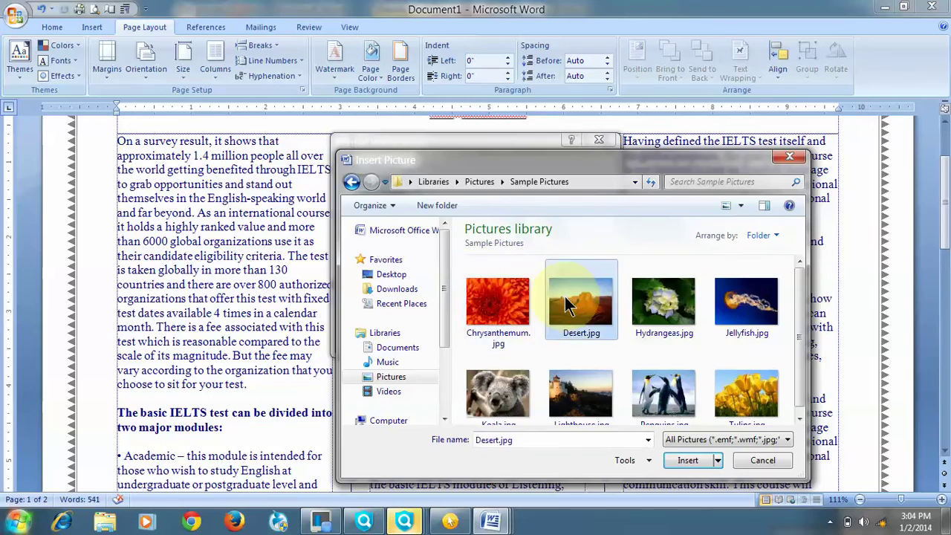
{"action": "double_click", "coordinate": [564, 300]}
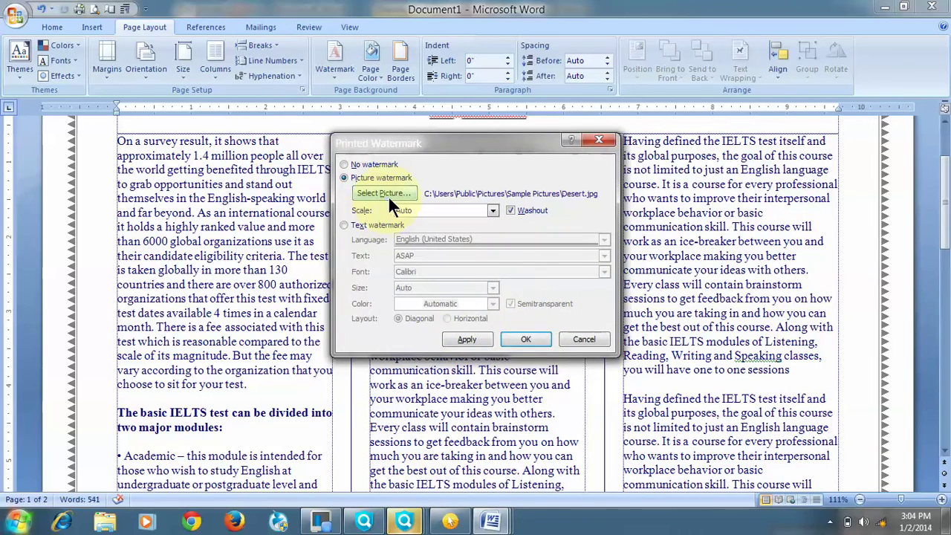
{"action": "left_click", "coordinate": [522, 339]}
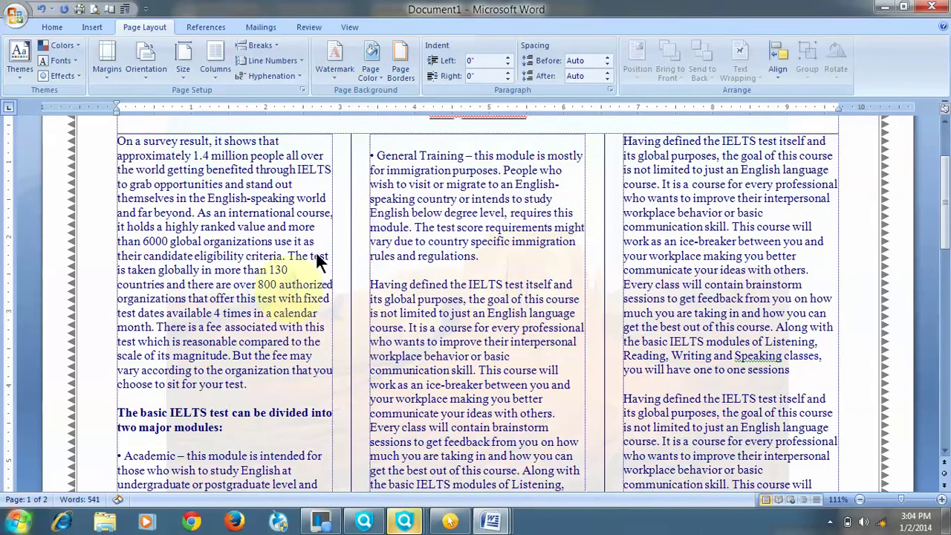
{"action": "scroll", "coordinate": [568, 262], "scroll_direction": "down", "scroll_amount": 5}
{"action": "scroll", "coordinate": [569, 314], "scroll_direction": "up", "scroll_amount": 7}
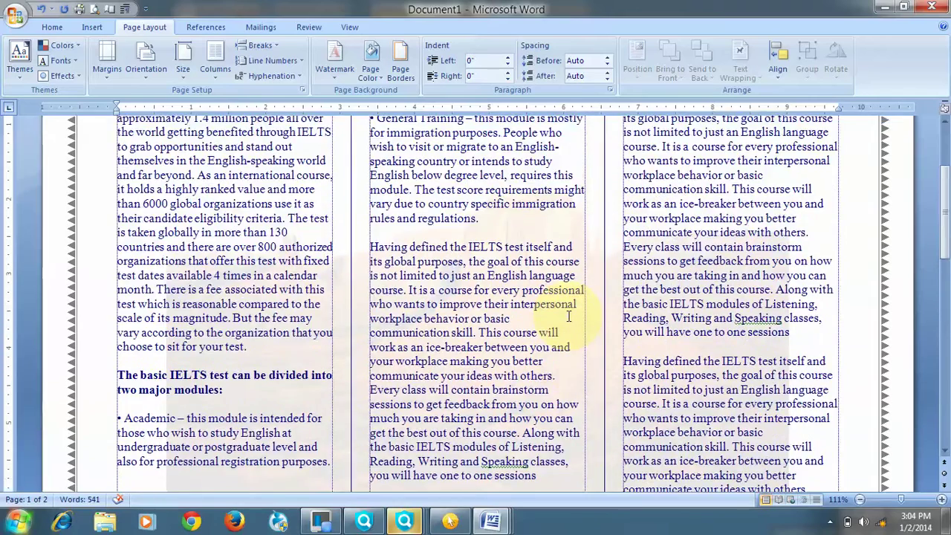
{"action": "scroll", "coordinate": [569, 316], "scroll_direction": "down", "scroll_amount": 7}
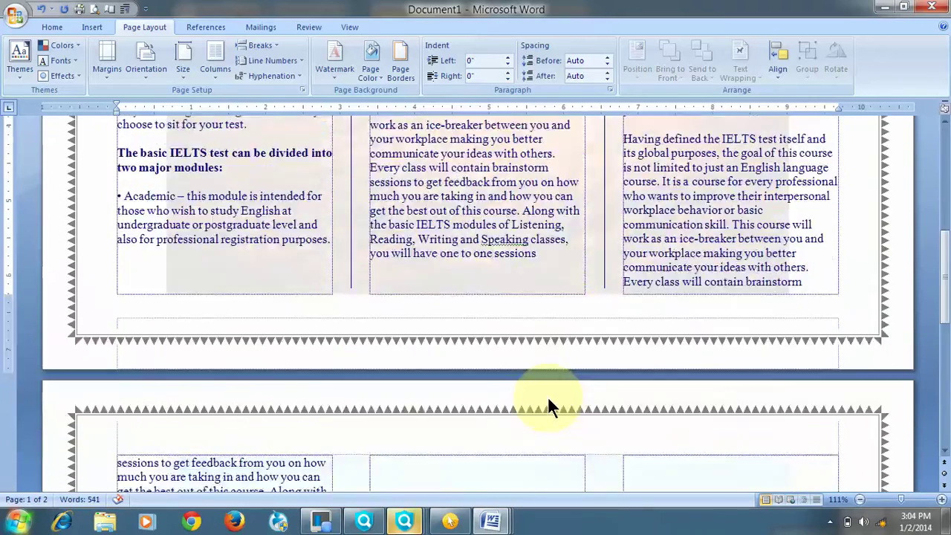
{"action": "scroll", "coordinate": [549, 406], "scroll_direction": "up", "scroll_amount": 7}
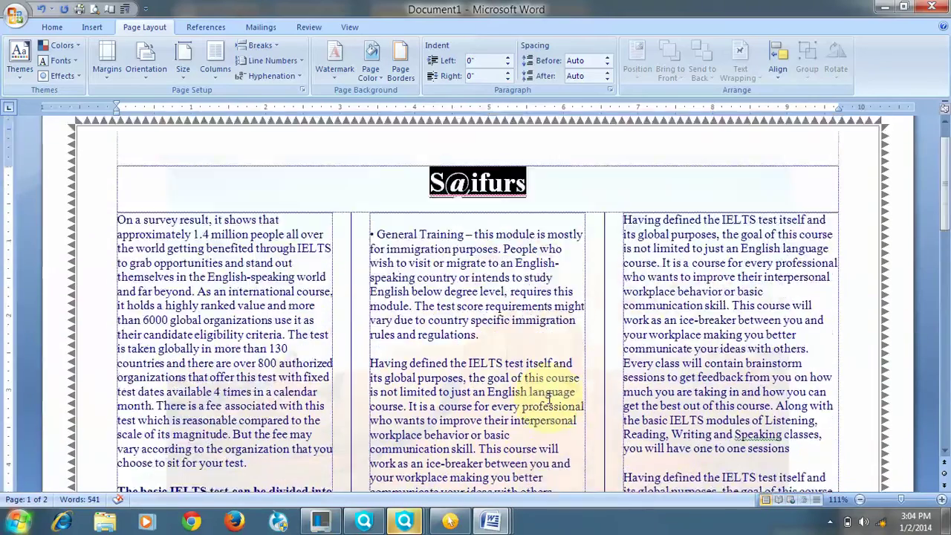
{"action": "scroll", "coordinate": [416, 257], "scroll_direction": "down", "scroll_amount": 4}
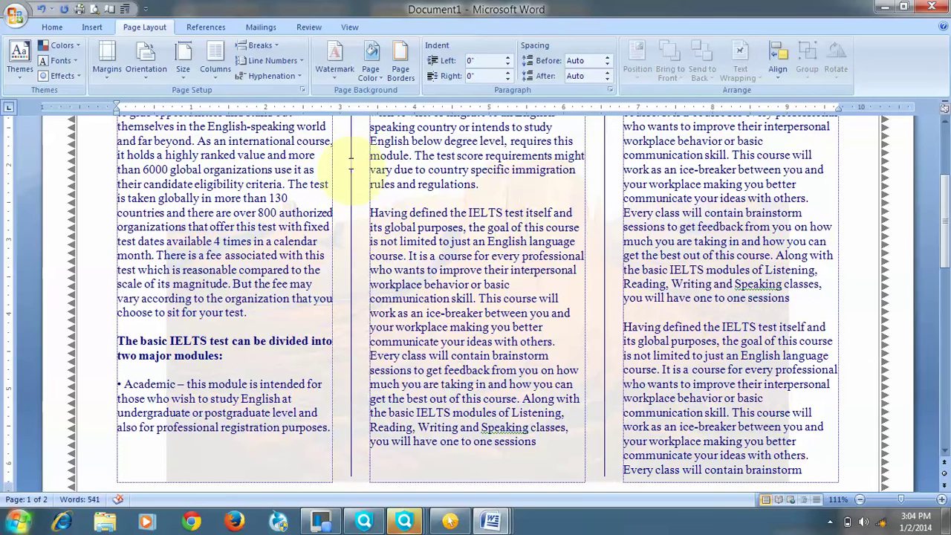
- Replace the picture with a red, diagonal 'Saifurs' text watermark instead of the default ASAP text
{"action": "left_click", "coordinate": [336, 71]}
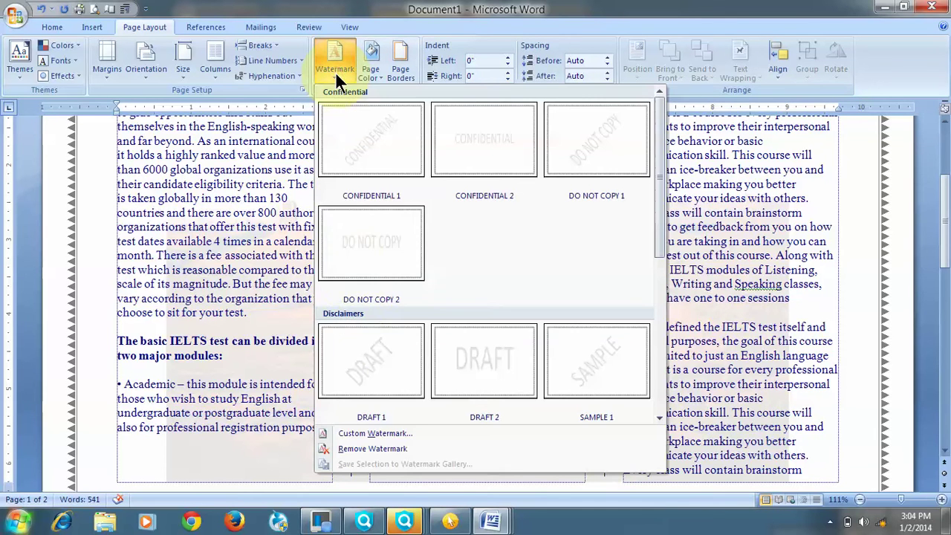
{"action": "left_click", "coordinate": [379, 433]}
{"action": "left_click", "coordinate": [358, 225]}
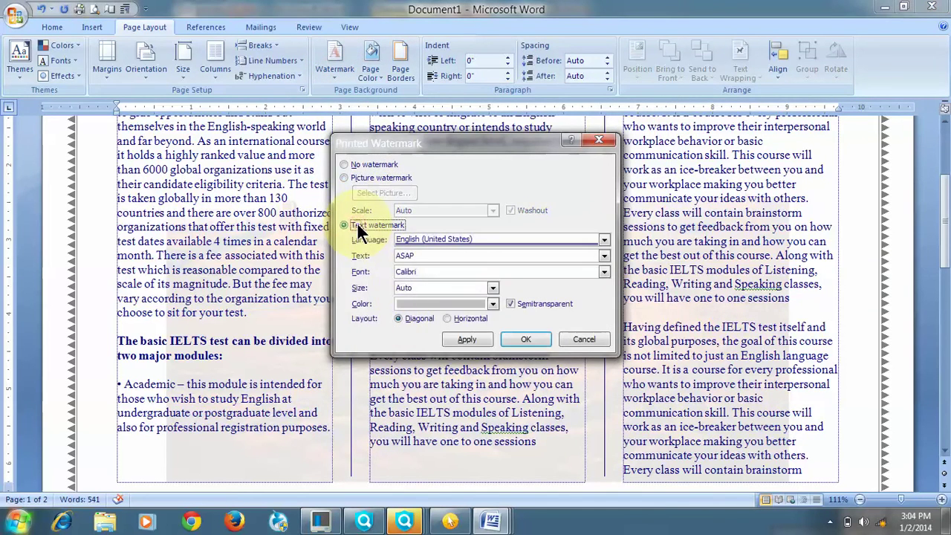
{"action": "double_click", "coordinate": [432, 255]}
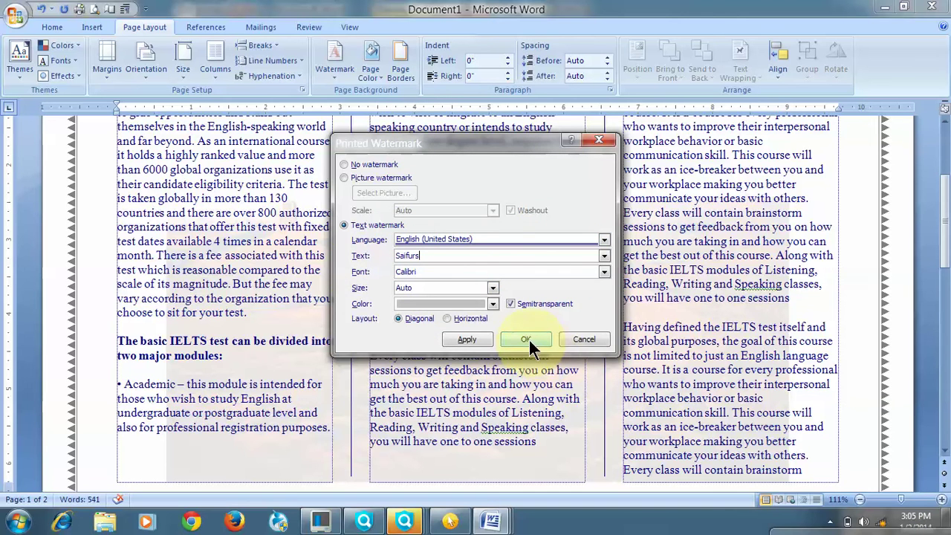
{"action": "left_click", "coordinate": [492, 305]}
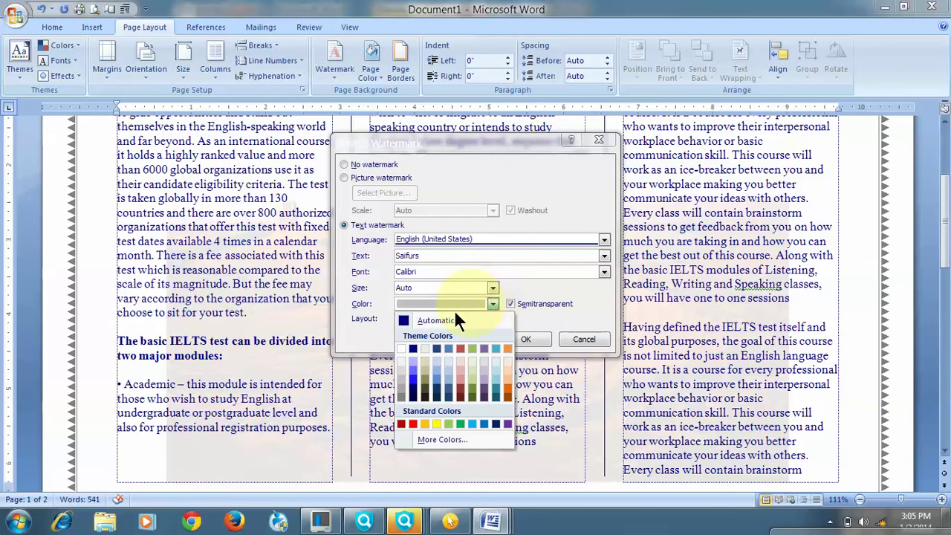
{"action": "left_click", "coordinate": [412, 422]}
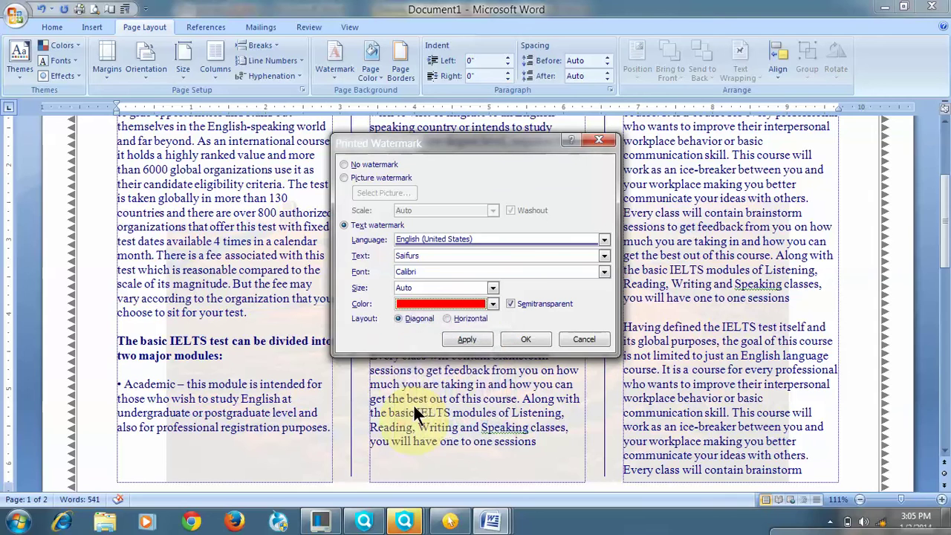
{"action": "left_click", "coordinate": [456, 319]}
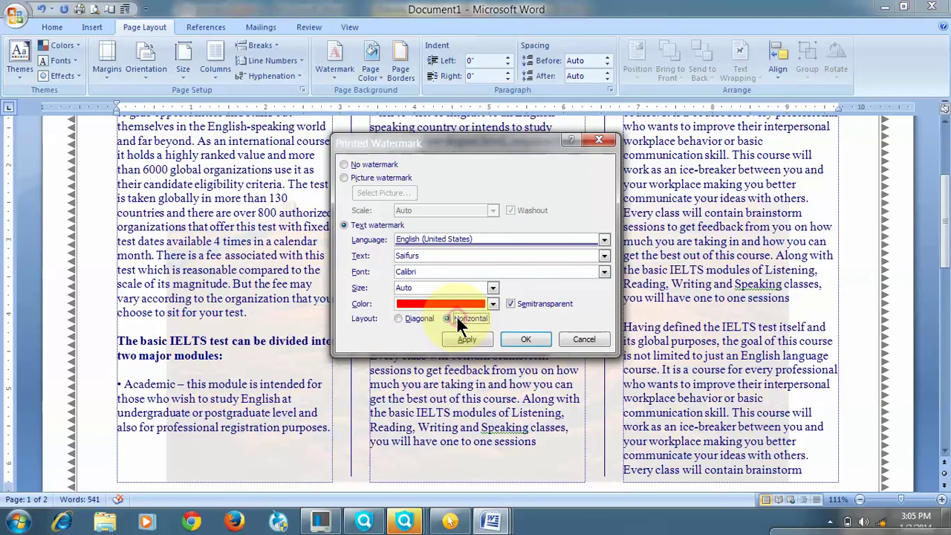
{"action": "left_click", "coordinate": [411, 320]}
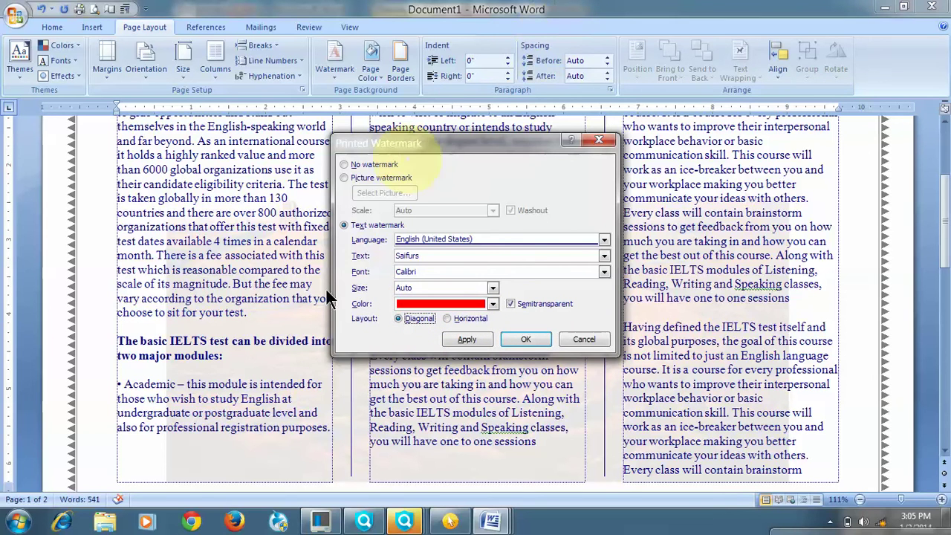
{"action": "left_click", "coordinate": [529, 338]}
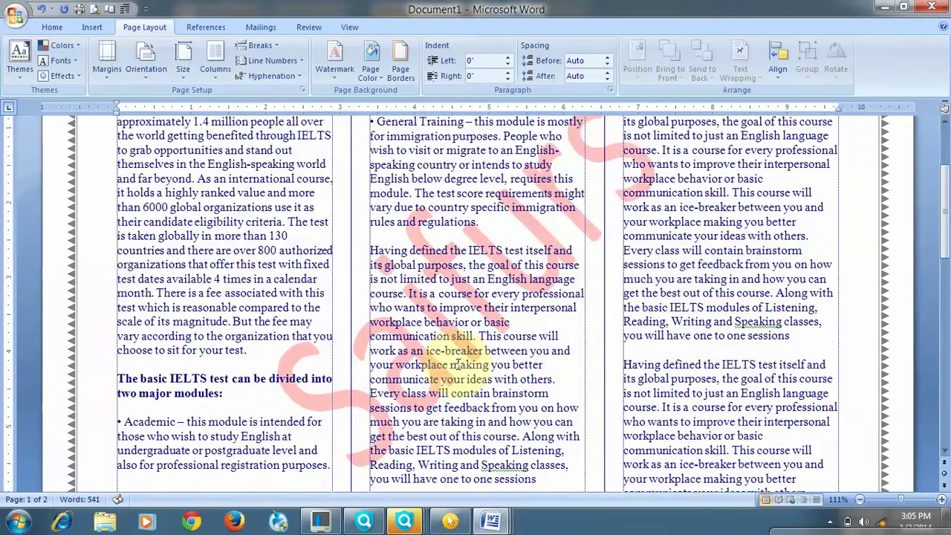
{"action": "scroll", "coordinate": [459, 362], "scroll_direction": "down", "scroll_amount": 5}
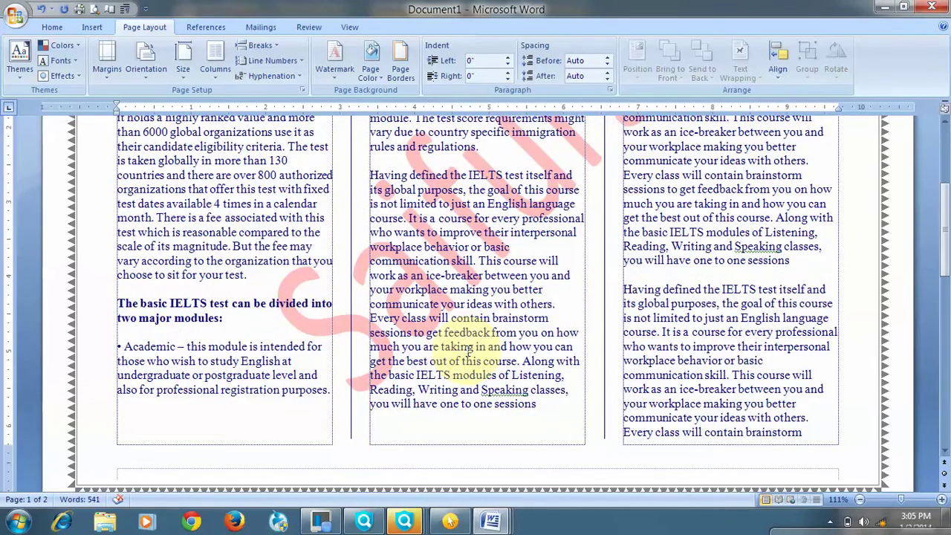
{"action": "scroll", "coordinate": [616, 304], "scroll_direction": "up", "scroll_amount": 5}
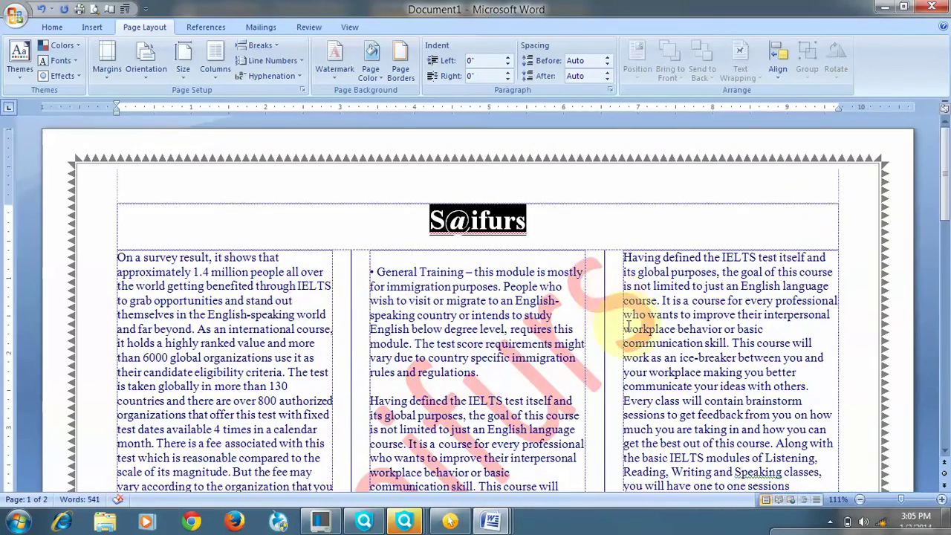
{"action": "scroll", "coordinate": [627, 327], "scroll_direction": "down", "scroll_amount": 9}
{"action": "scroll", "coordinate": [470, 358], "scroll_direction": "up", "scroll_amount": 6}
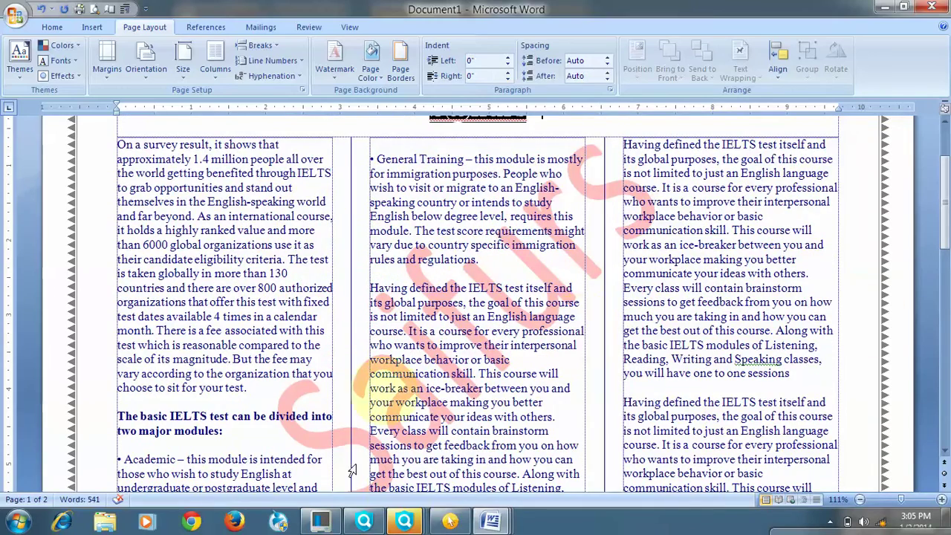
{"action": "mouse_move", "coordinate": [490, 521]}
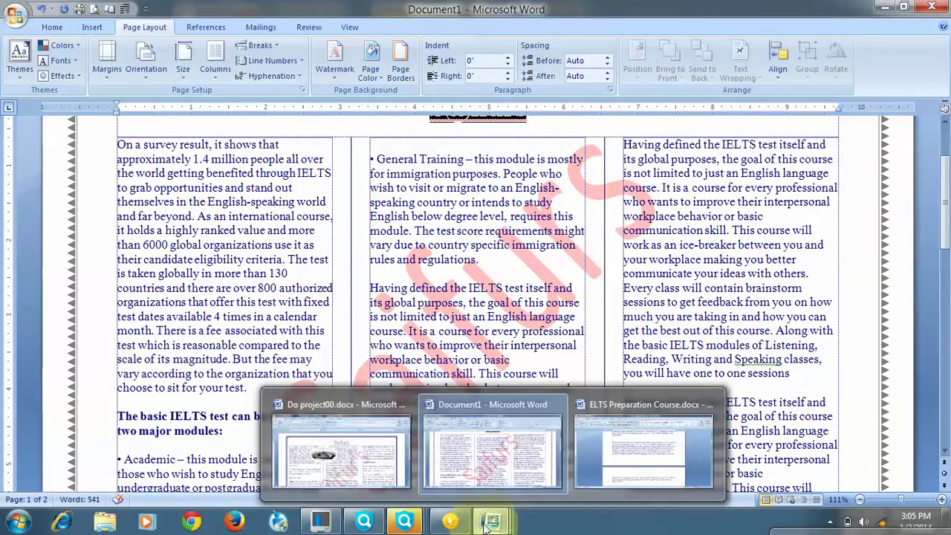
{"action": "left_click", "coordinate": [349, 469]}
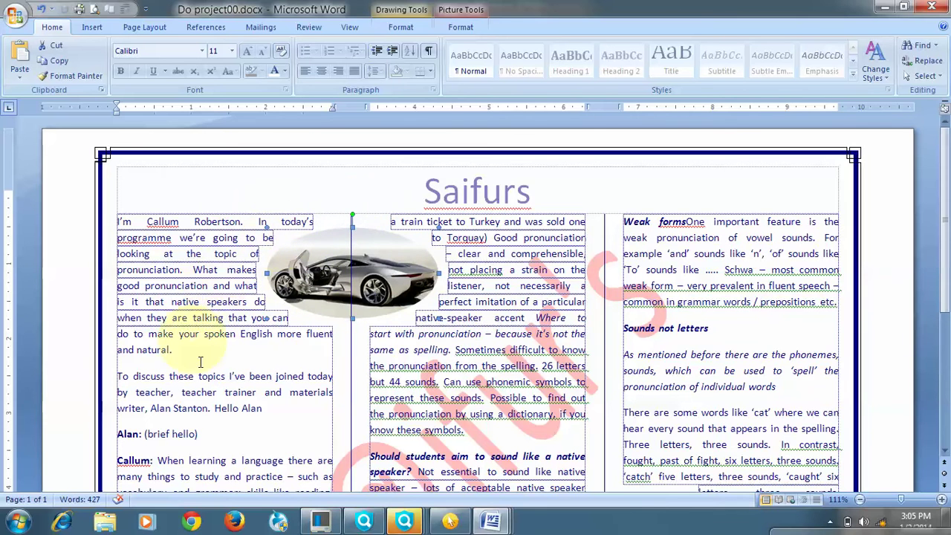
{"action": "scroll", "coordinate": [539, 401], "scroll_direction": "down", "scroll_amount": 4}
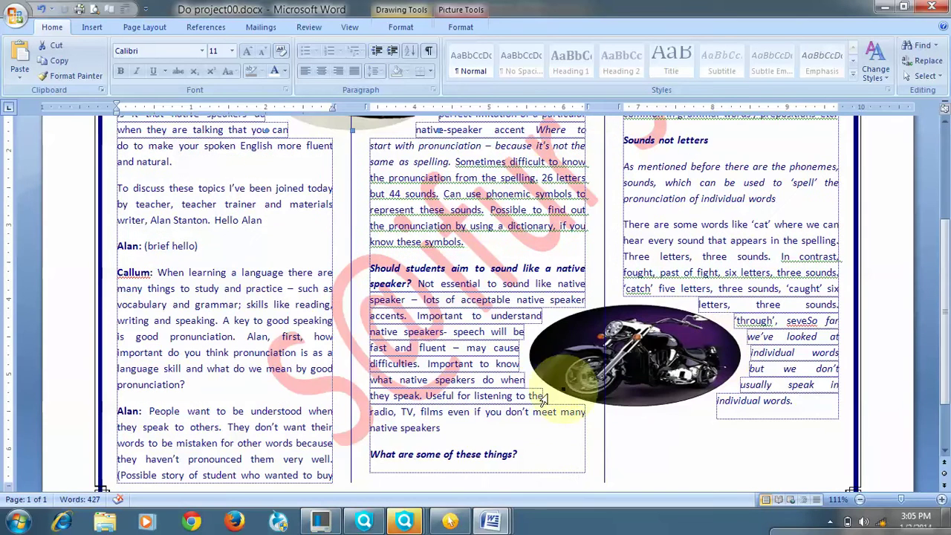
{"action": "mouse_move", "coordinate": [490, 524]}
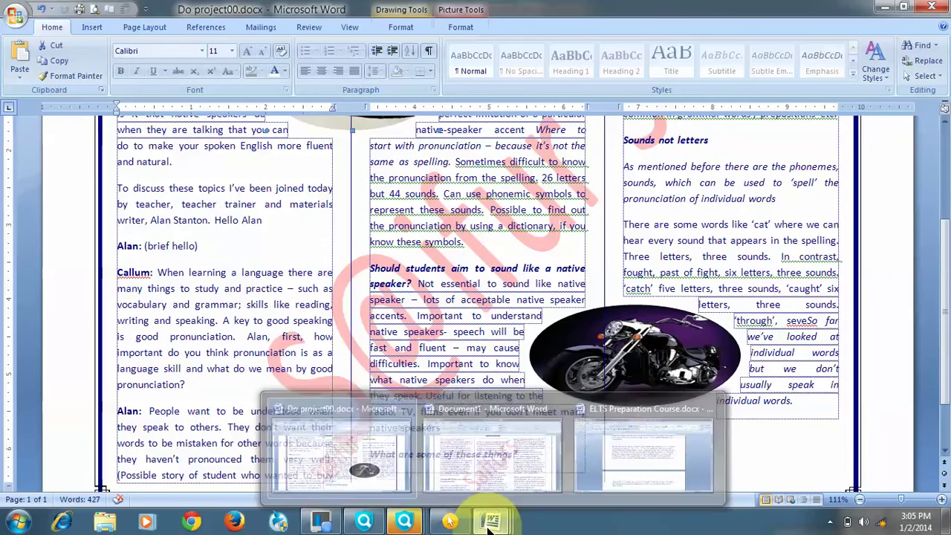
{"action": "left_click", "coordinate": [492, 465]}
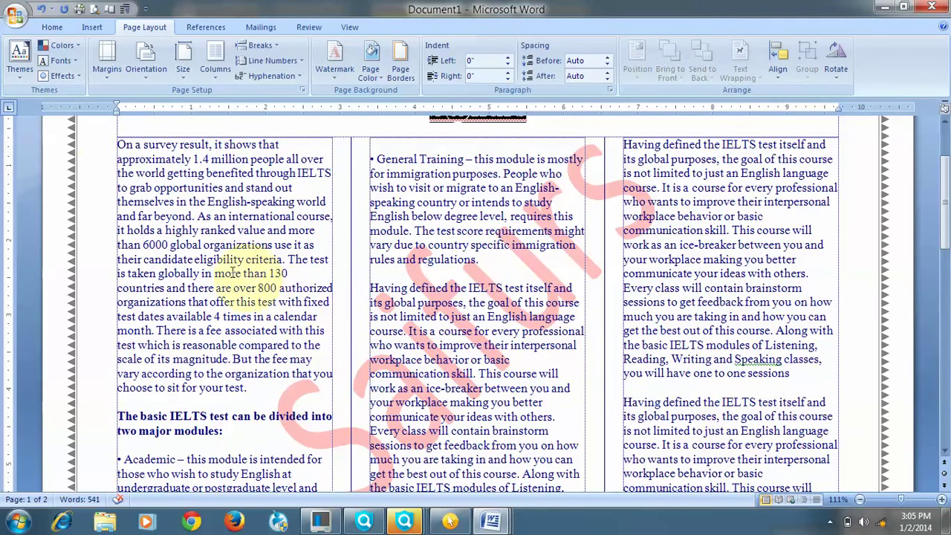
- Draw a Flowchart wave shape across the first two columns
{"action": "left_click", "coordinate": [97, 26]}
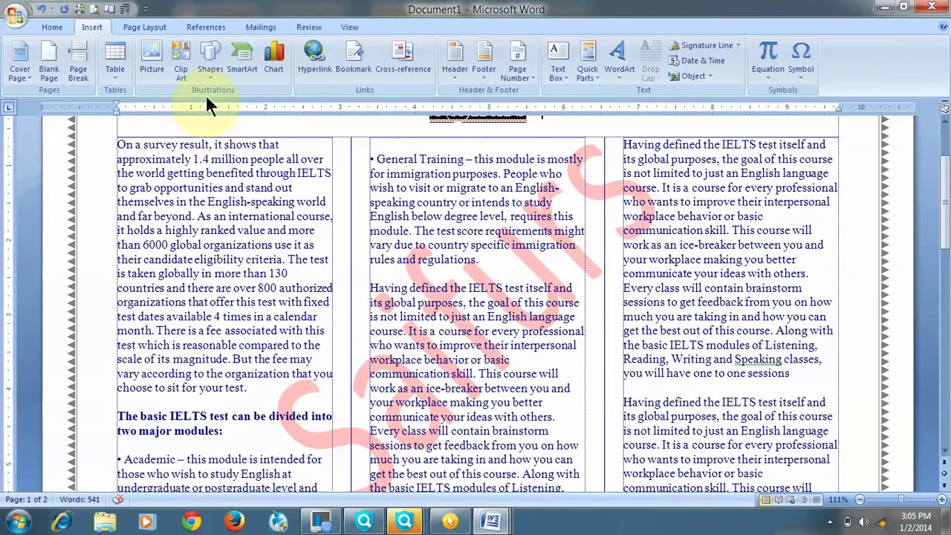
{"action": "left_click", "coordinate": [213, 72]}
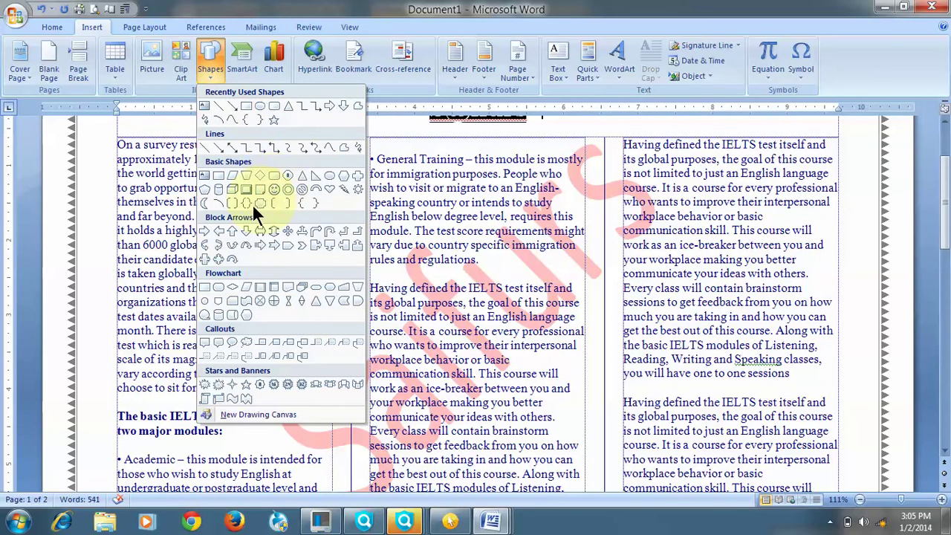
{"action": "left_click", "coordinate": [246, 297]}
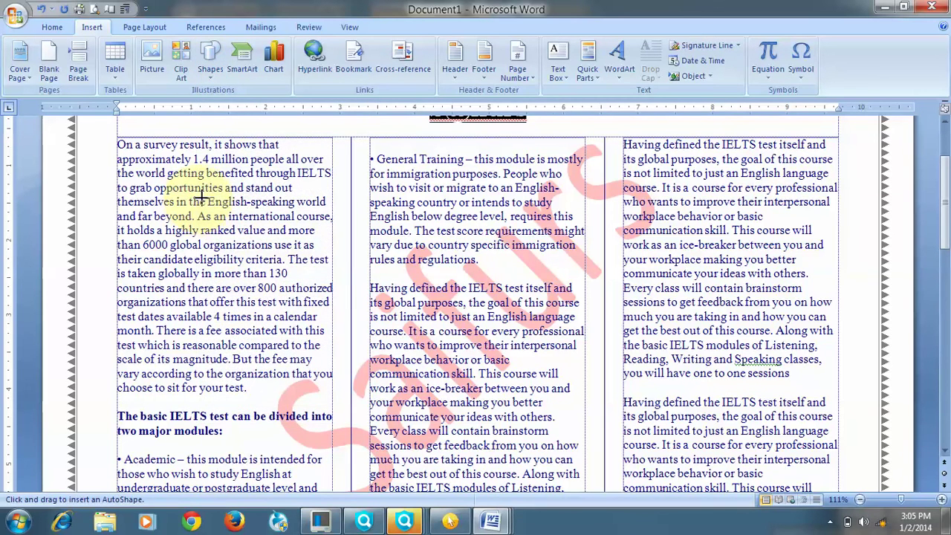
{"action": "left_click_drag", "start_coordinate": [409, 275], "coordinate": [242, 194]}
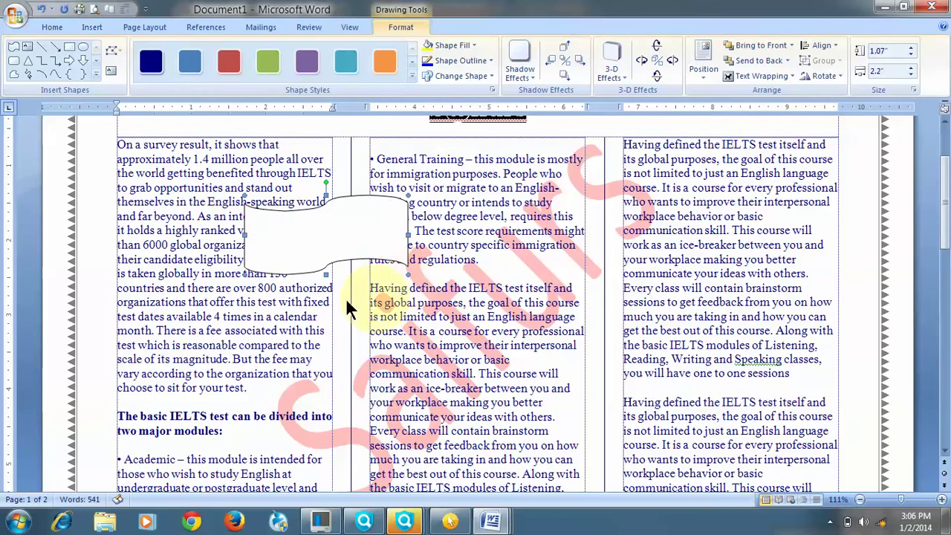
- Draw an oval over the middle and right columns
{"action": "left_click", "coordinate": [84, 46]}
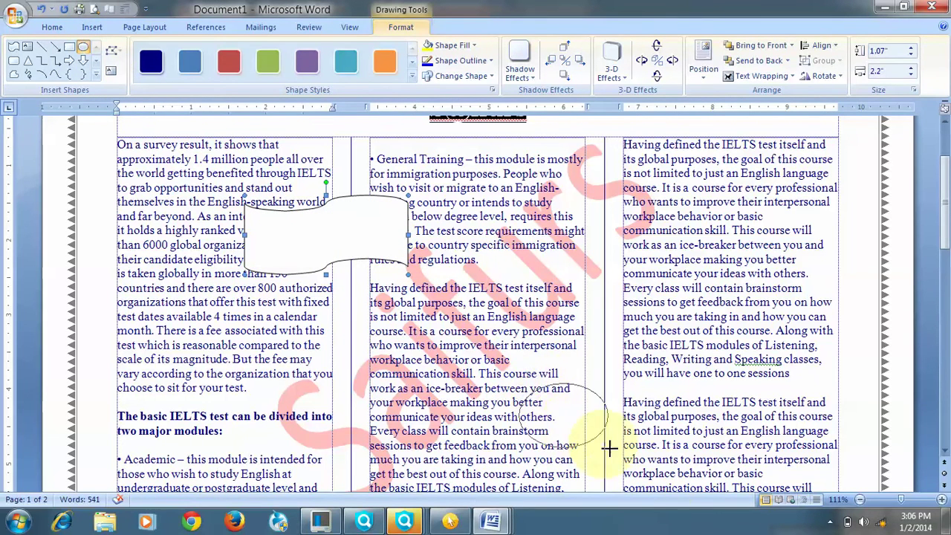
{"action": "scroll", "coordinate": [669, 468], "scroll_direction": "down", "scroll_amount": 15}
{"action": "scroll", "coordinate": [677, 175], "scroll_direction": "up", "scroll_amount": 10}
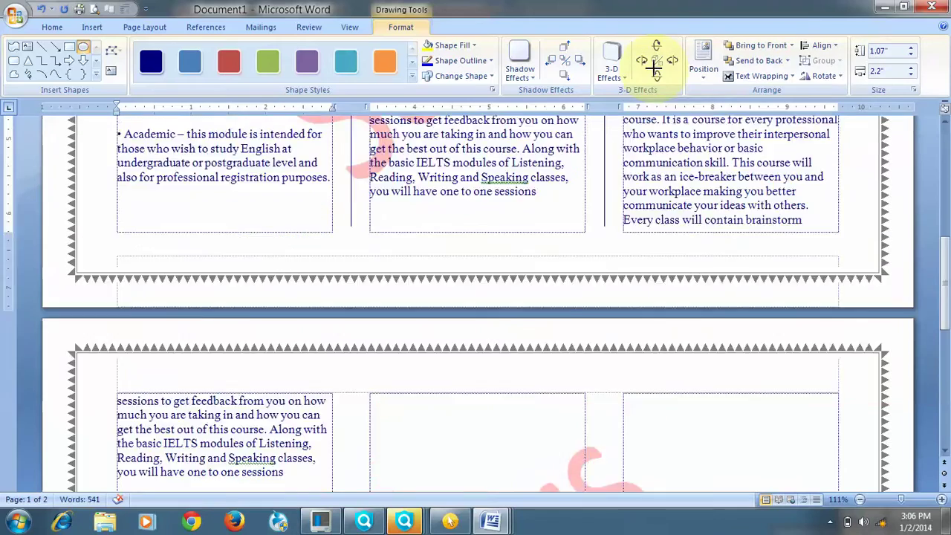
{"action": "left_click_drag", "start_coordinate": [520, 225], "coordinate": [683, 292]}
{"action": "scroll", "coordinate": [418, 358], "scroll_direction": "up", "scroll_amount": 3}
- Fill the wave shape with Penguins.jpg and set its outline to No Outline
{"action": "scroll", "coordinate": [418, 359], "scroll_direction": "up", "scroll_amount": 1}
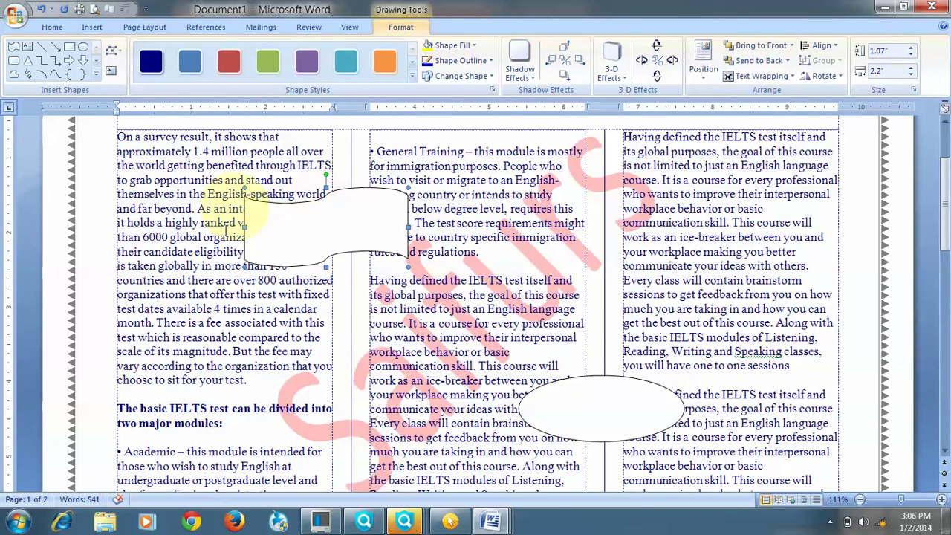
{"action": "left_click", "coordinate": [248, 216]}
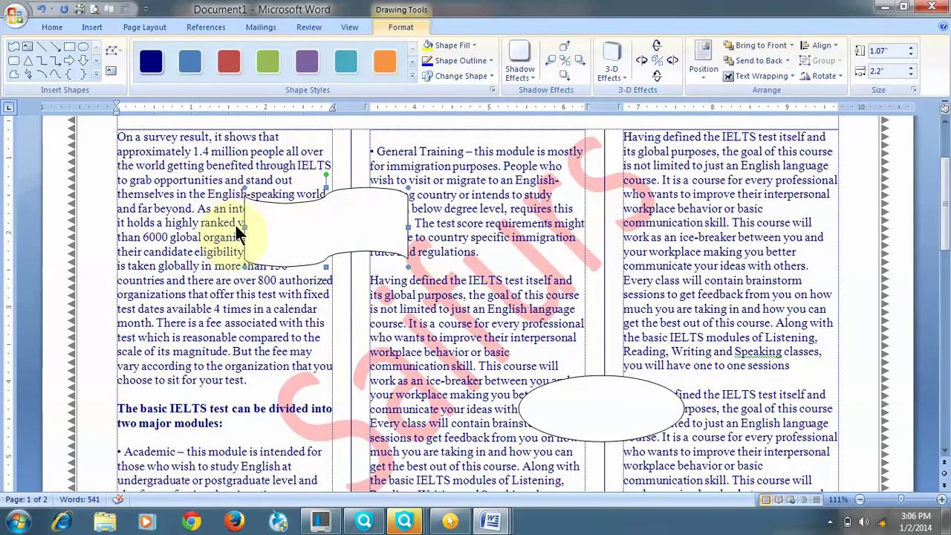
{"action": "left_click", "coordinate": [473, 44]}
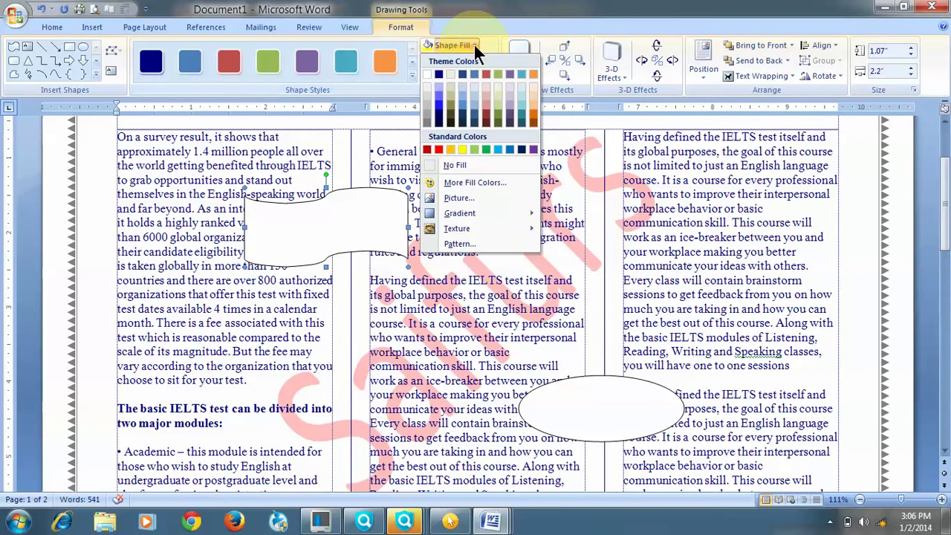
{"action": "mouse_move", "coordinate": [452, 227]}
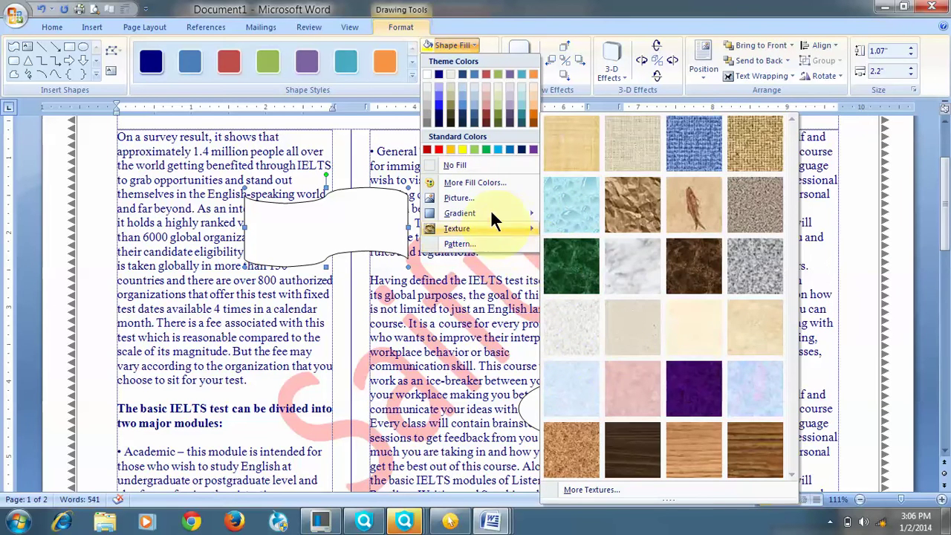
{"action": "mouse_move", "coordinate": [490, 213]}
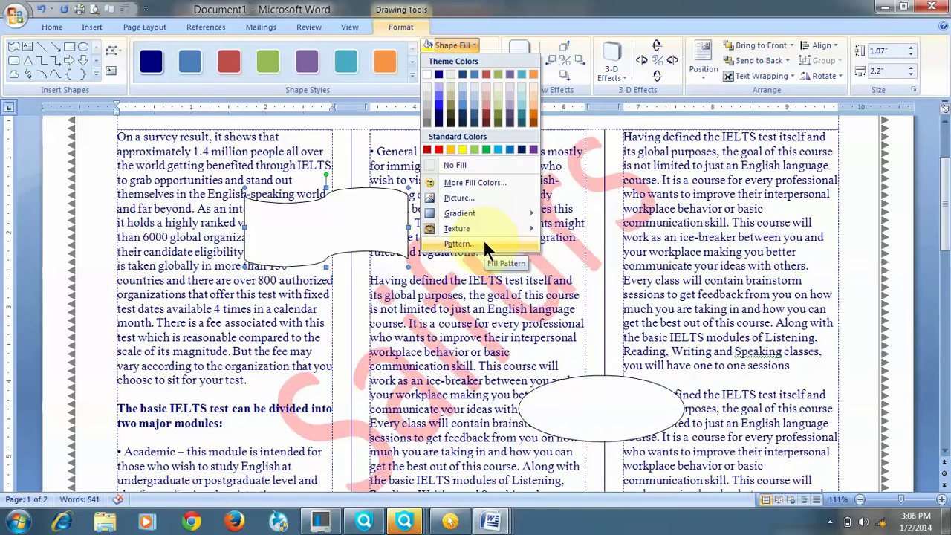
{"action": "left_click", "coordinate": [480, 194]}
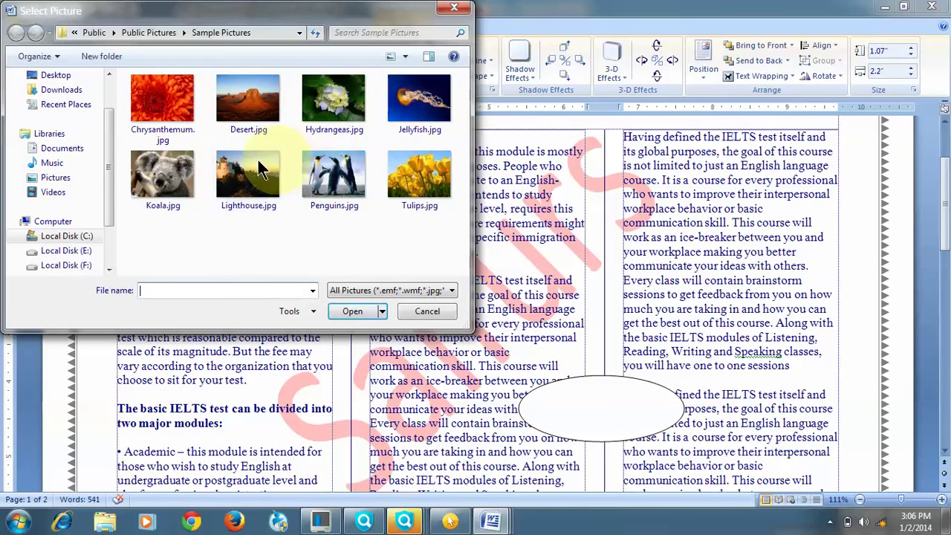
{"action": "double_click", "coordinate": [345, 182]}
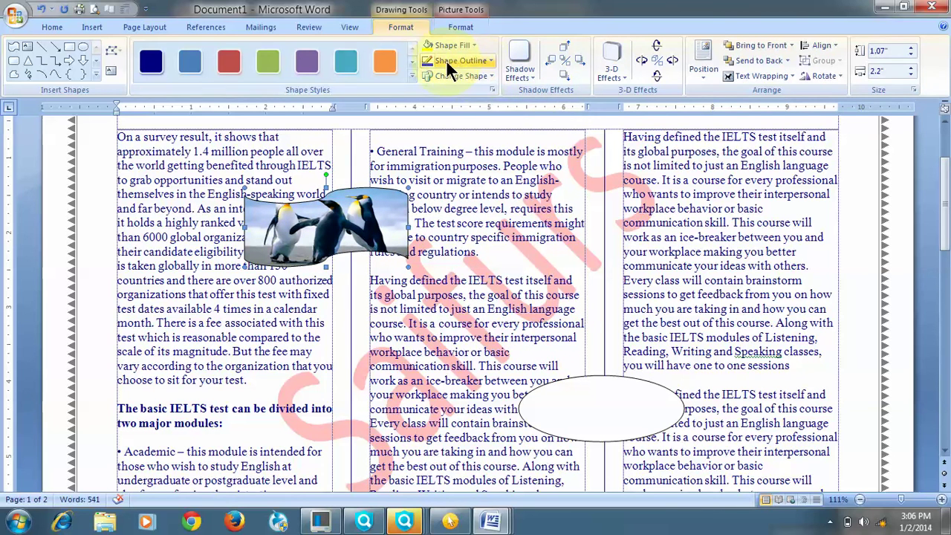
{"action": "left_click", "coordinate": [485, 58]}
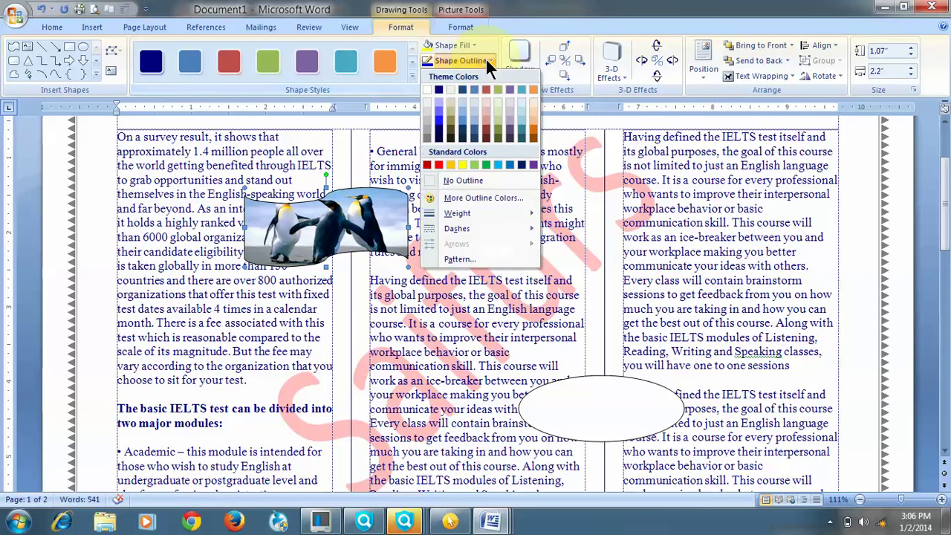
{"action": "left_click", "coordinate": [507, 179]}
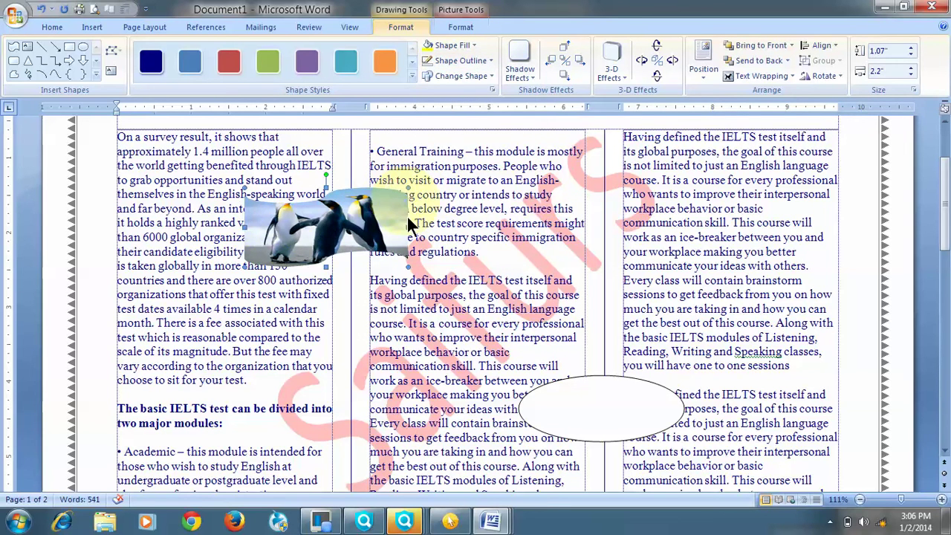
- Fill the oval with the Desert.jpg picture
{"action": "left_click", "coordinate": [607, 403]}
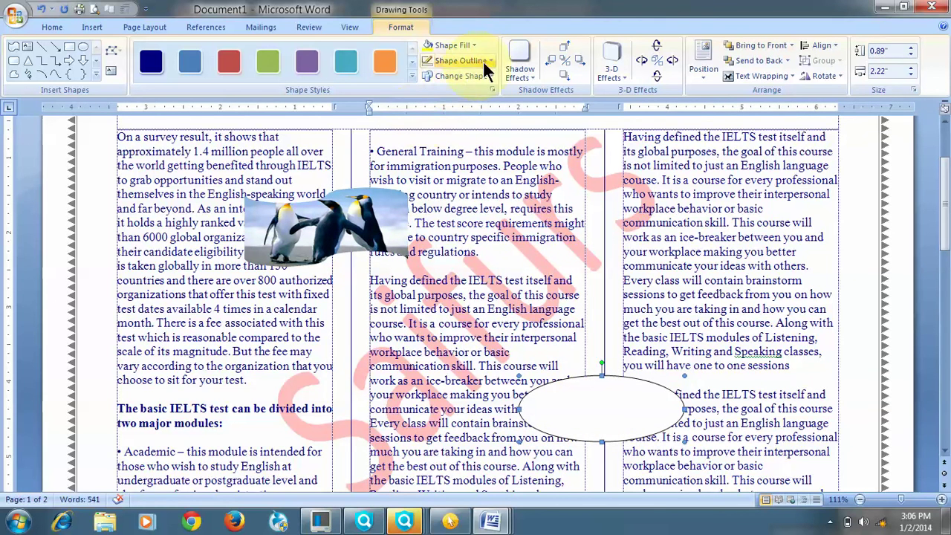
{"action": "left_click", "coordinate": [470, 43]}
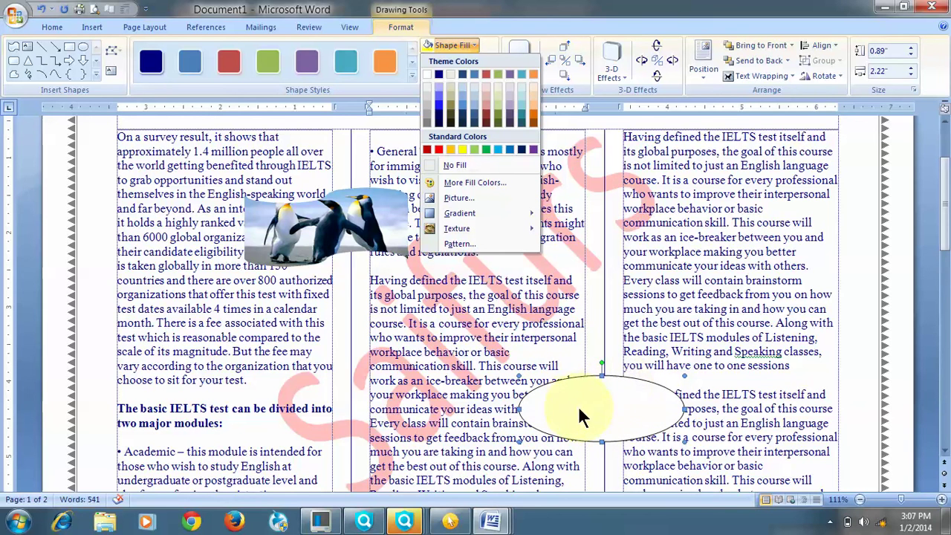
{"action": "left_click", "coordinate": [471, 199]}
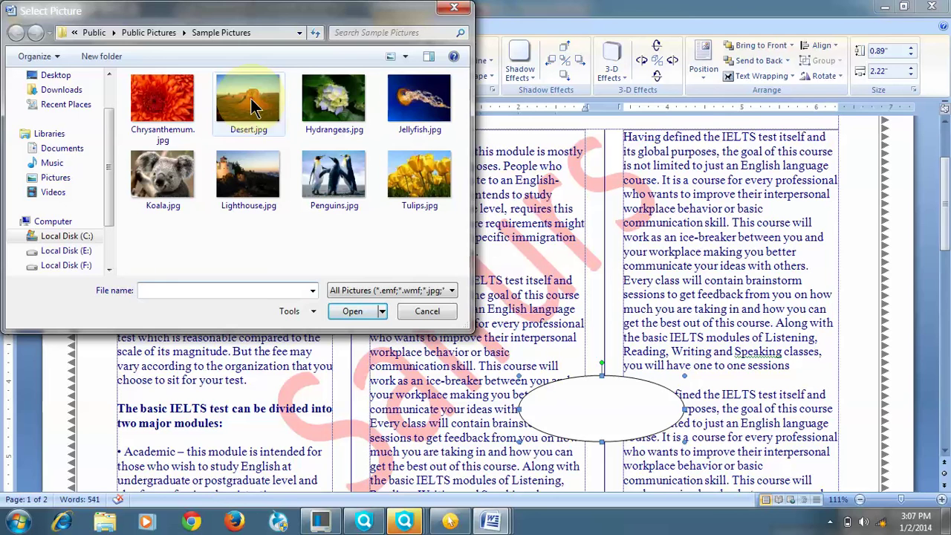
{"action": "left_click", "coordinate": [253, 107]}
{"action": "left_click", "coordinate": [354, 311]}
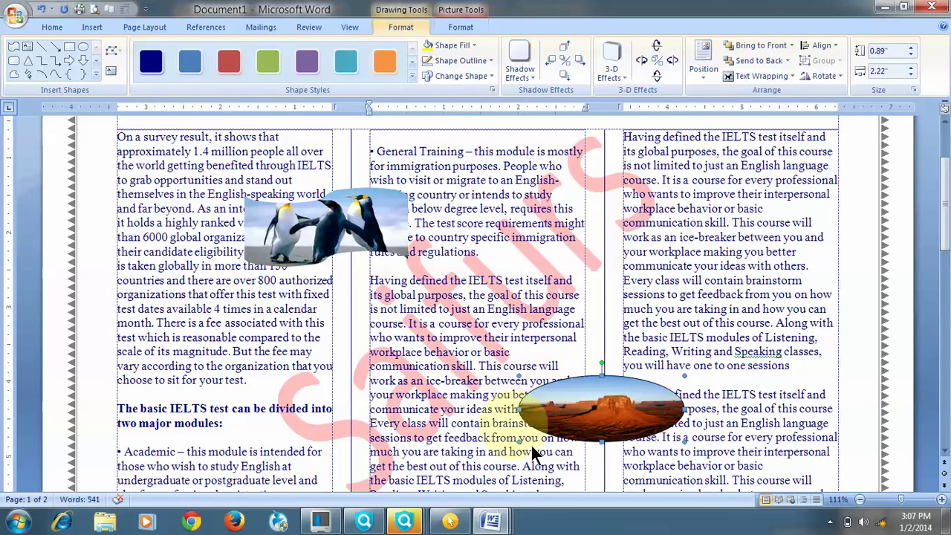
- Remove the desert oval's outline and nudge it slightly lower-right
{"action": "left_click", "coordinate": [471, 61]}
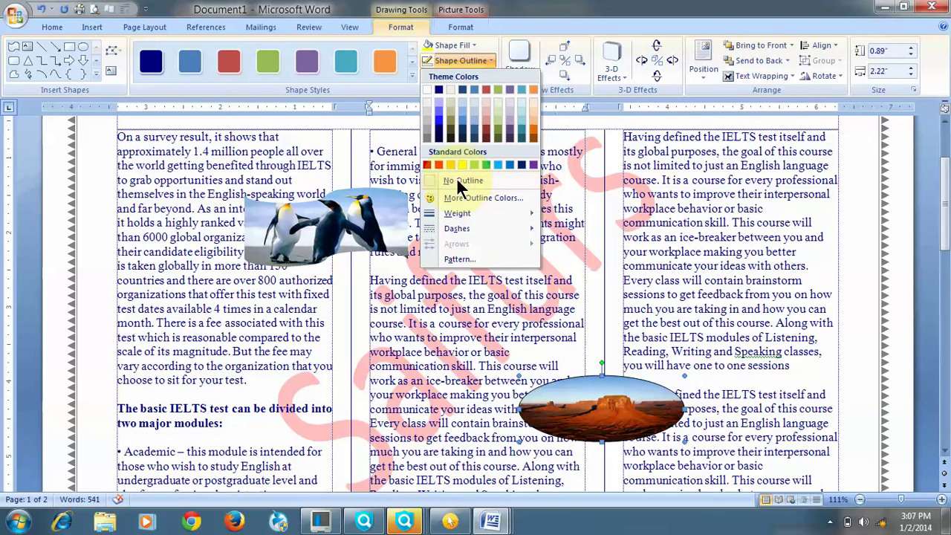
{"action": "left_click", "coordinate": [476, 186]}
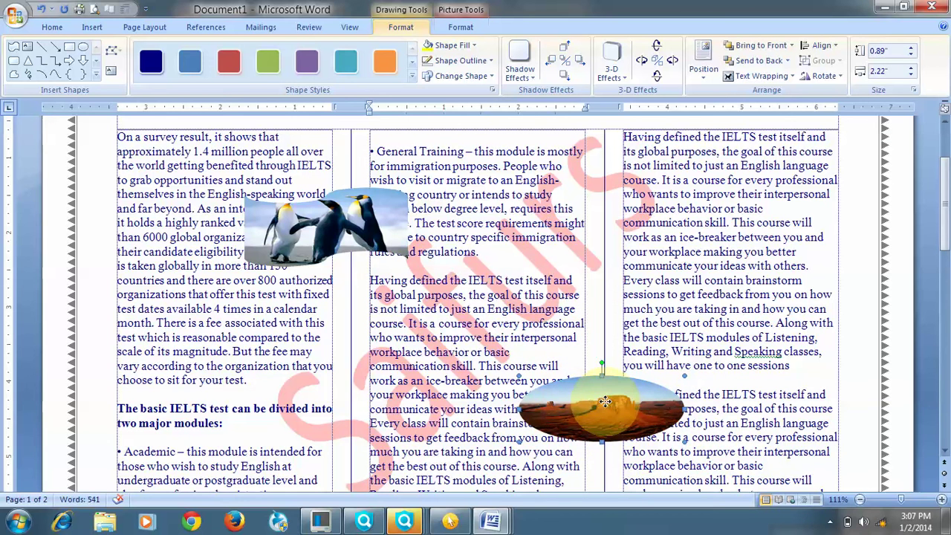
{"action": "mouse_move", "coordinate": [604, 401]}
{"action": "left_mouse_down"}
{"action": "mouse_move", "coordinate": [615, 429]}
{"action": "mouse_move", "coordinate": [614, 408]}
{"action": "left_mouse_up"}
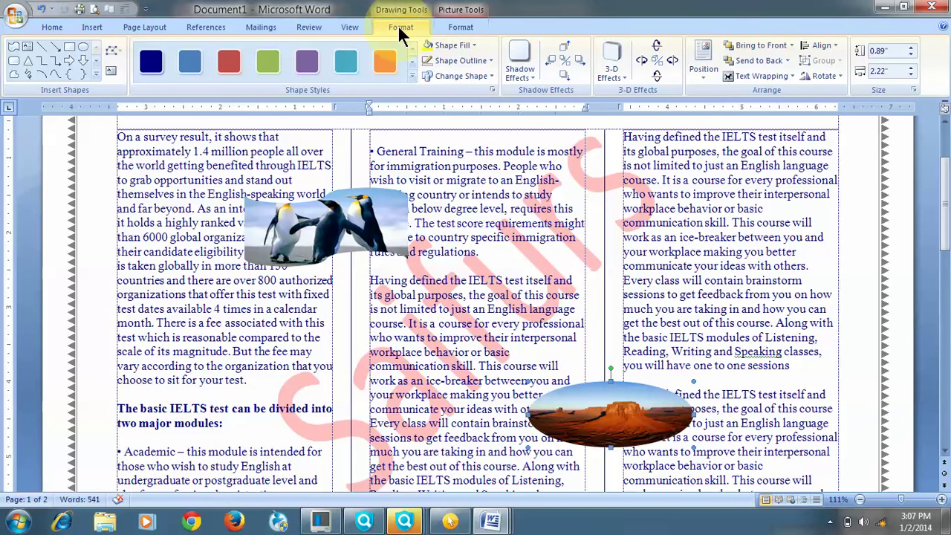
- Set Tight text wrapping on both the desert oval and the penguin wave picture
{"action": "left_click", "coordinate": [790, 74]}
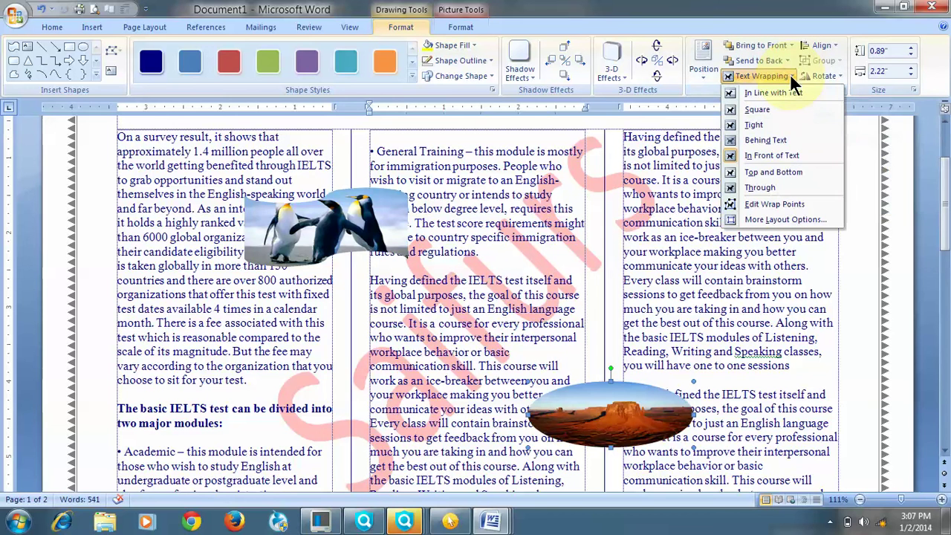
{"action": "left_click", "coordinate": [770, 124]}
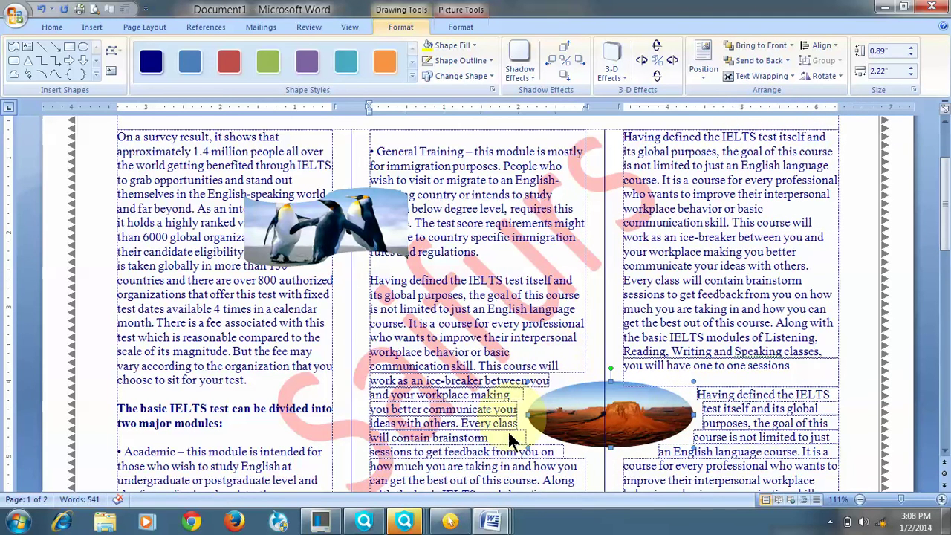
{"action": "left_click", "coordinate": [321, 217]}
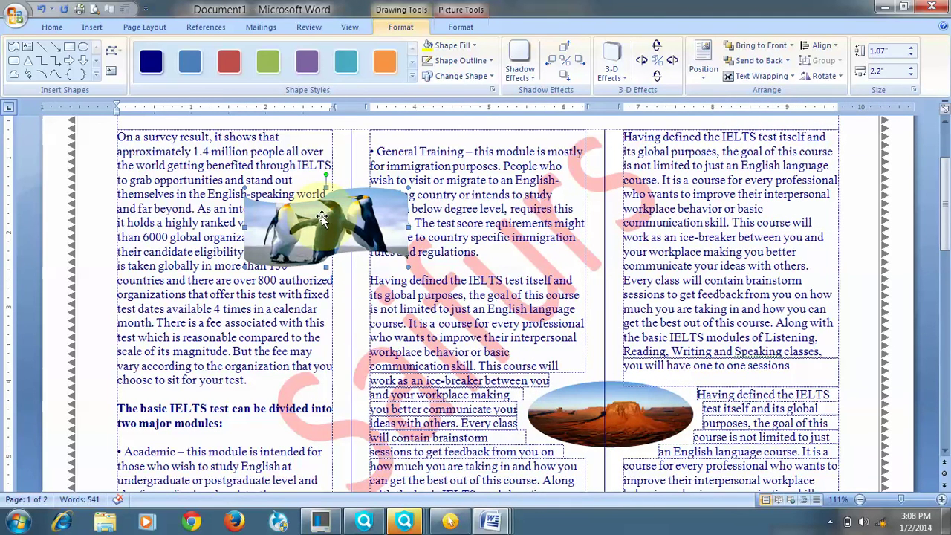
{"action": "left_click", "coordinate": [779, 75]}
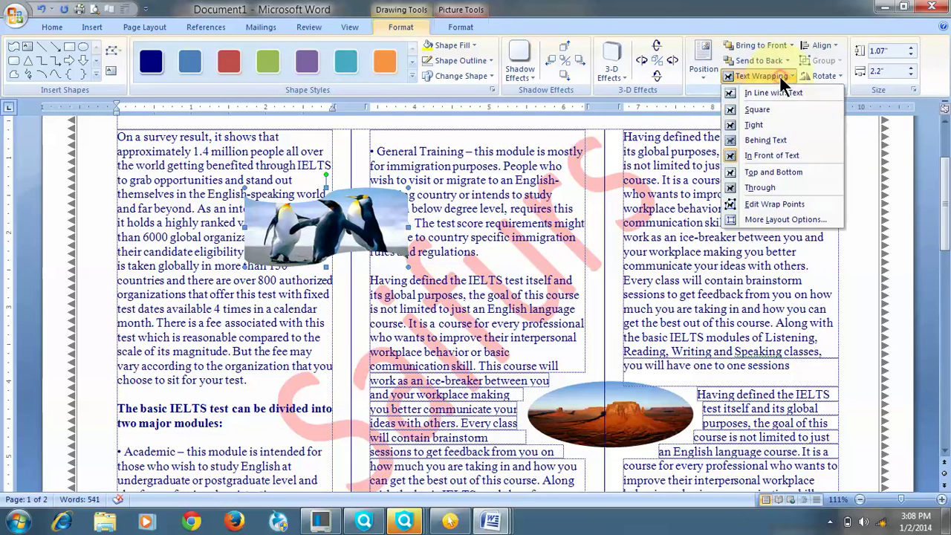
{"action": "left_click", "coordinate": [763, 123]}
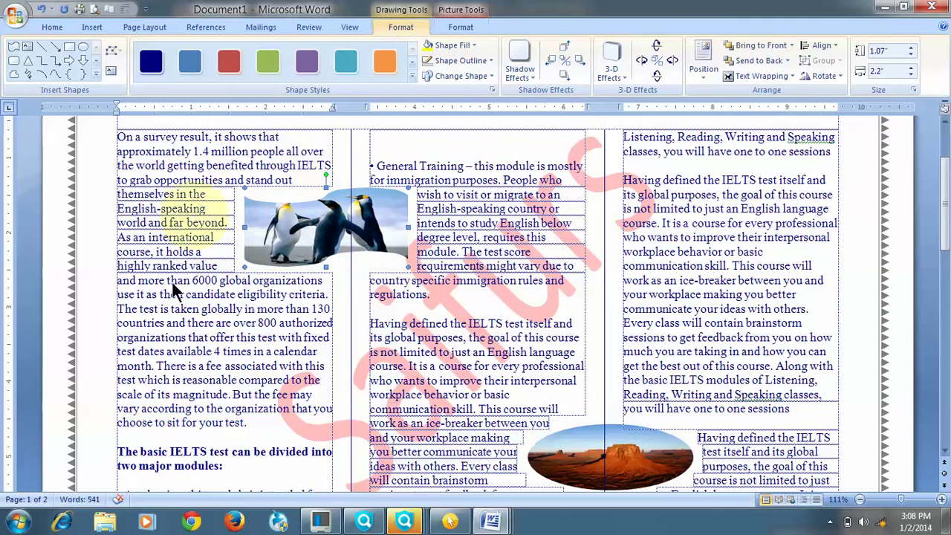
{"action": "scroll", "coordinate": [540, 364], "scroll_direction": "down", "scroll_amount": 3}
{"action": "scroll", "coordinate": [540, 374], "scroll_direction": "down", "scroll_amount": 4}
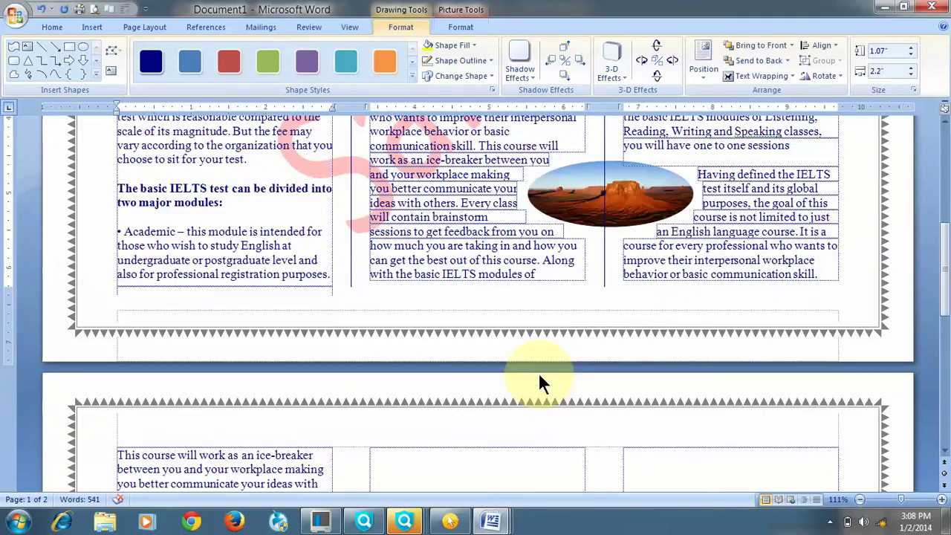
{"action": "scroll", "coordinate": [540, 374], "scroll_direction": "up", "scroll_amount": 10}
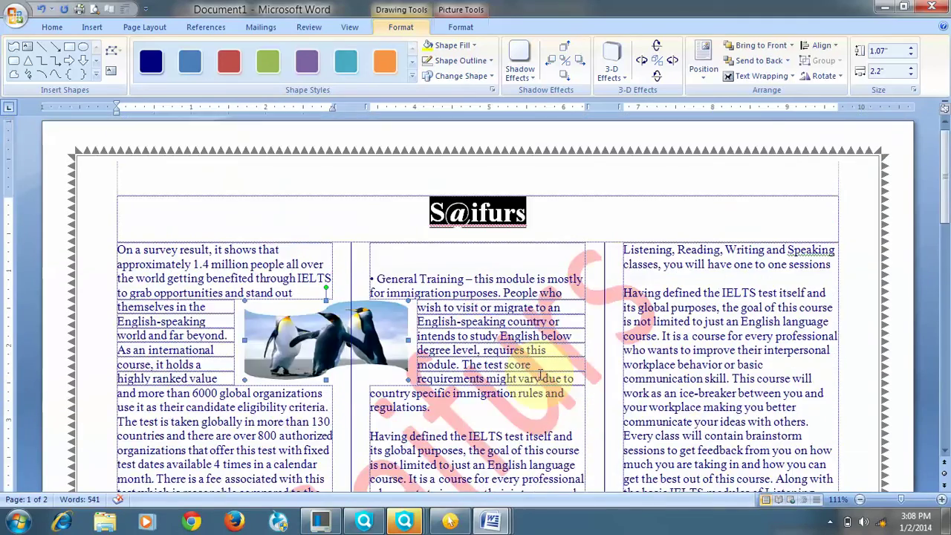
{"action": "scroll", "coordinate": [540, 375], "scroll_direction": "down", "scroll_amount": 5}
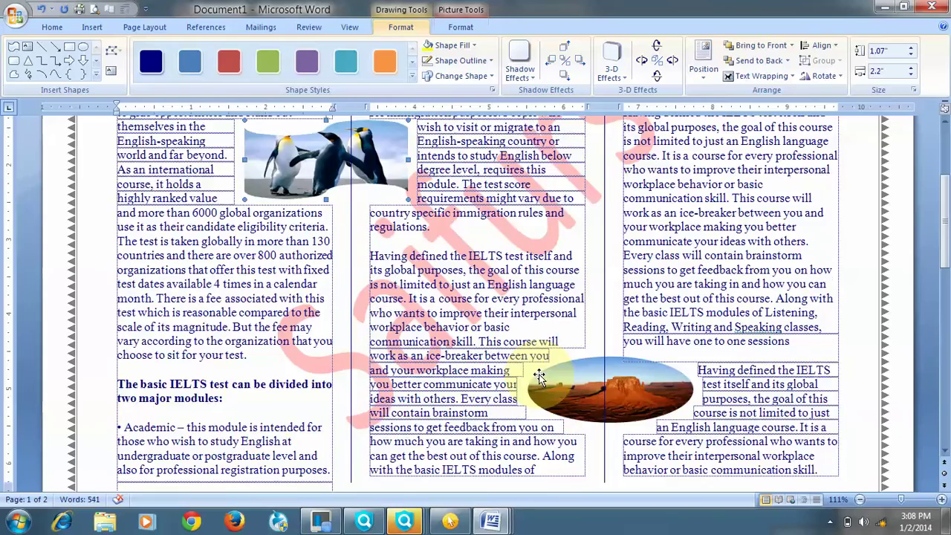
{"action": "scroll", "coordinate": [540, 375], "scroll_direction": "up", "scroll_amount": 5}
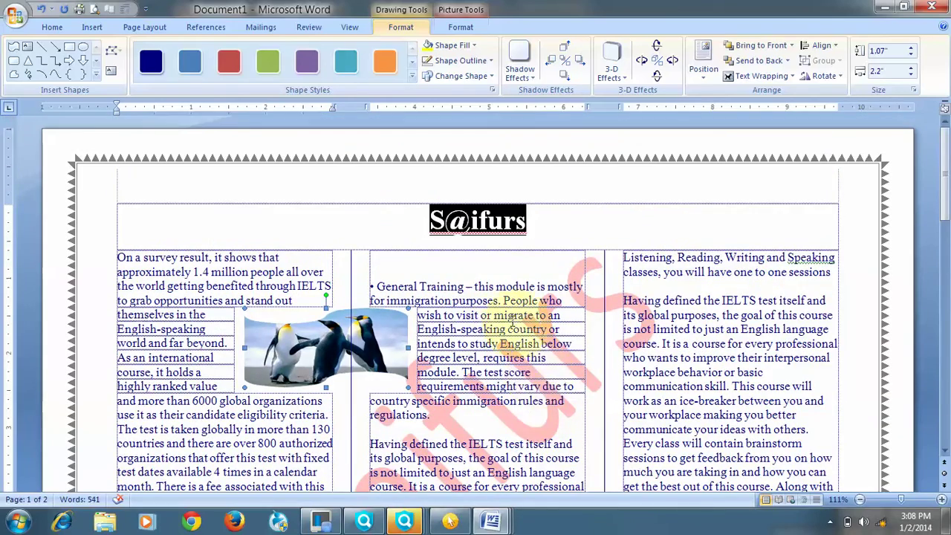
{"action": "scroll", "coordinate": [503, 324], "scroll_direction": "down", "scroll_amount": 7}
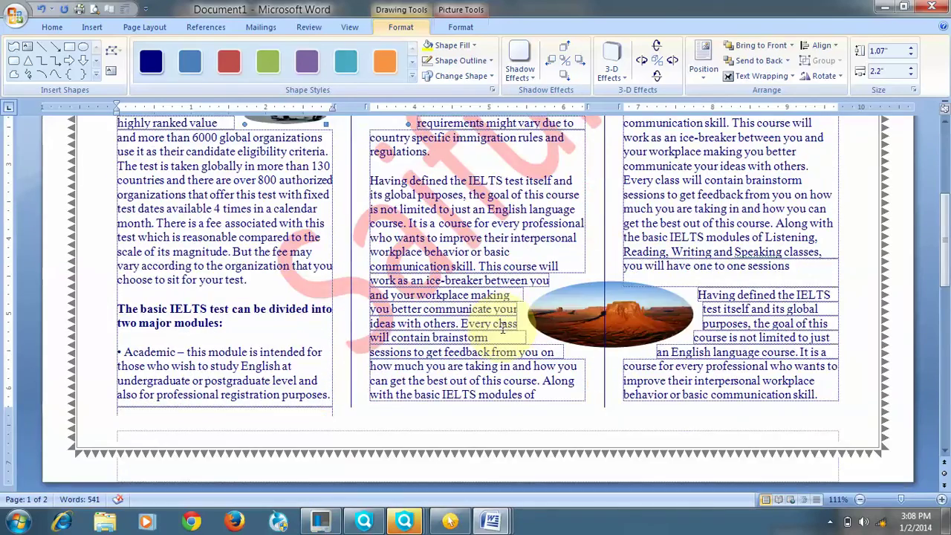
{"action": "scroll", "coordinate": [503, 329], "scroll_direction": "up", "scroll_amount": 7}
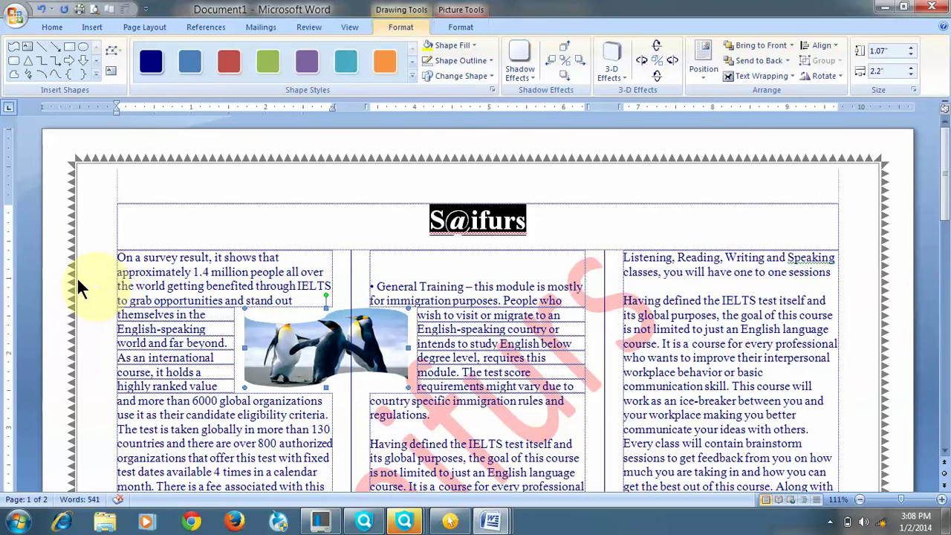
- Reselect the penguin picture and drag it upward on the page
{"action": "left_click", "coordinate": [144, 26]}
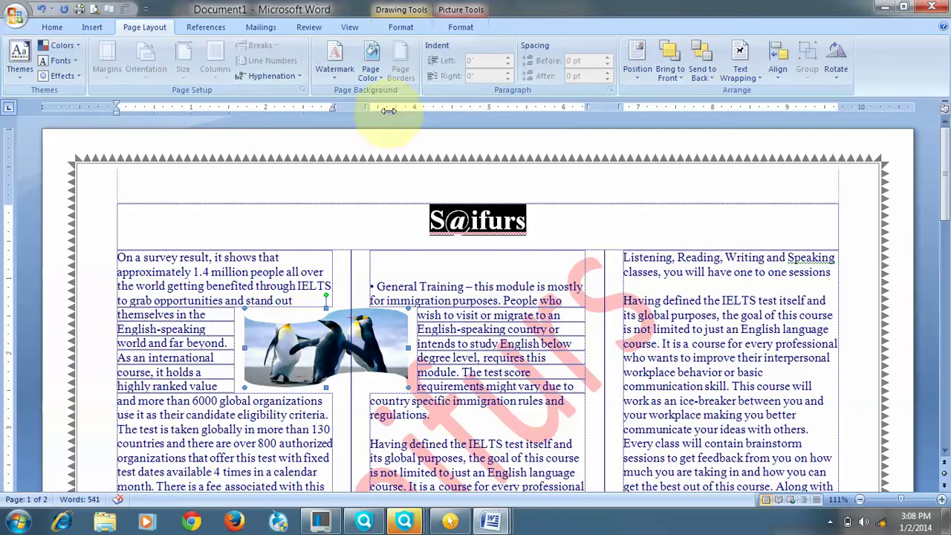
{"action": "left_click", "coordinate": [457, 329]}
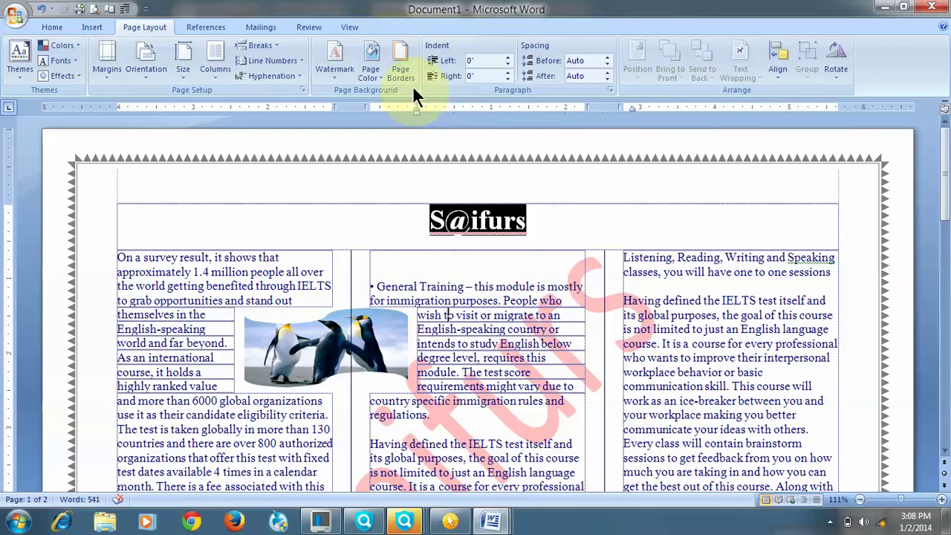
{"action": "left_click", "coordinate": [338, 332]}
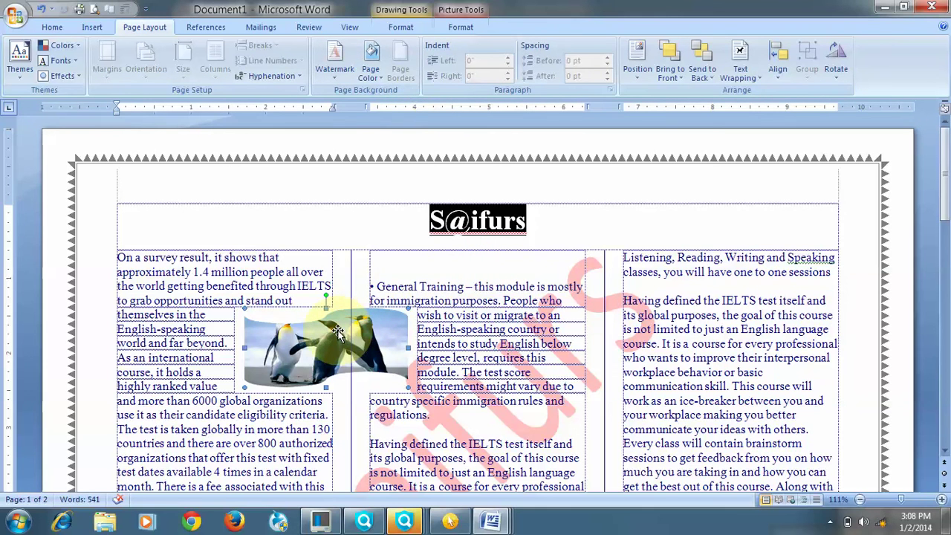
{"action": "left_click_drag", "start_coordinate": [371, 345], "coordinate": [391, 60]}
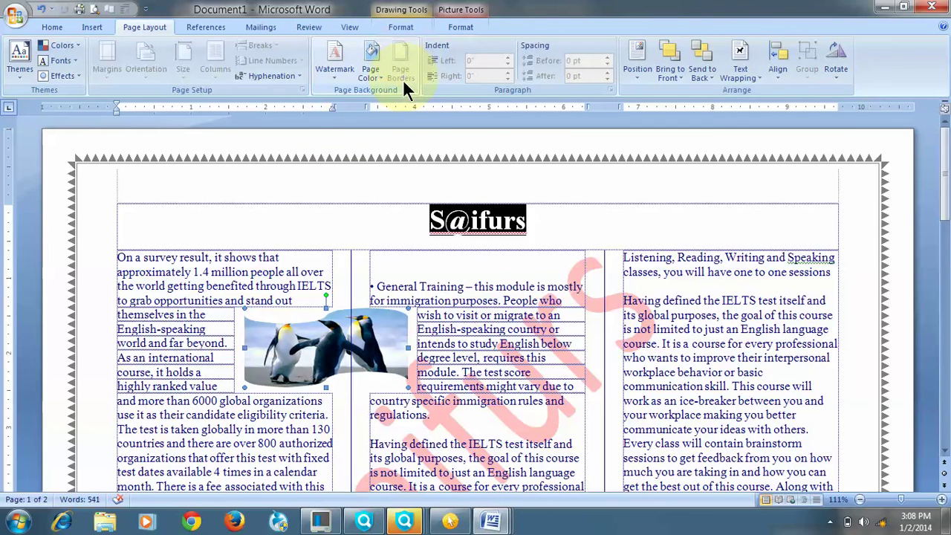
{"action": "left_click", "coordinate": [476, 294]}
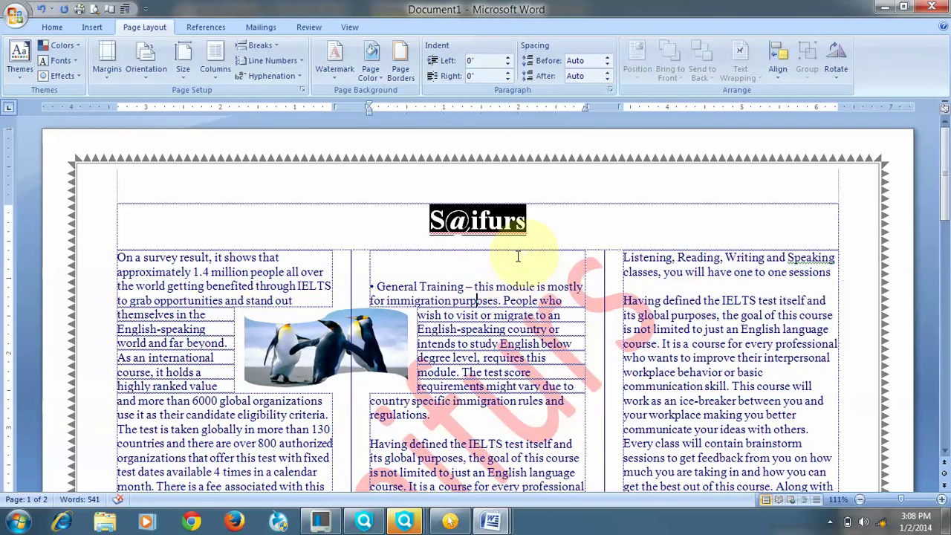
- Set the page border options to measure margins from Text and apply the border
{"action": "left_click", "coordinate": [403, 70]}
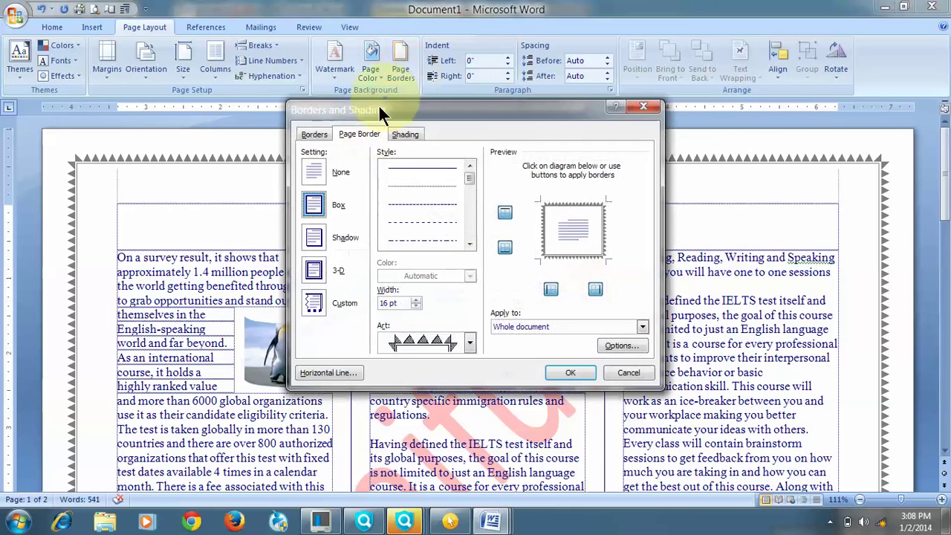
{"action": "left_click", "coordinate": [618, 346]}
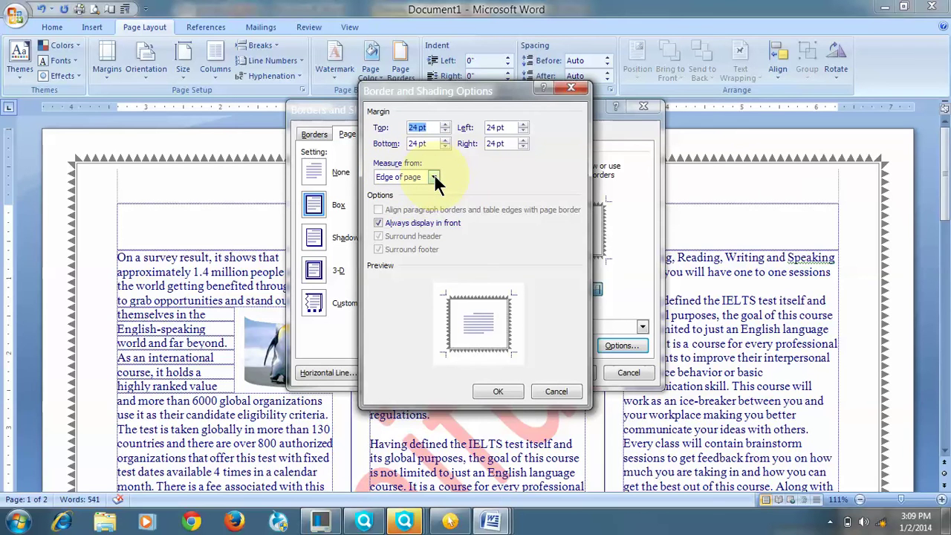
{"action": "left_click", "coordinate": [434, 178]}
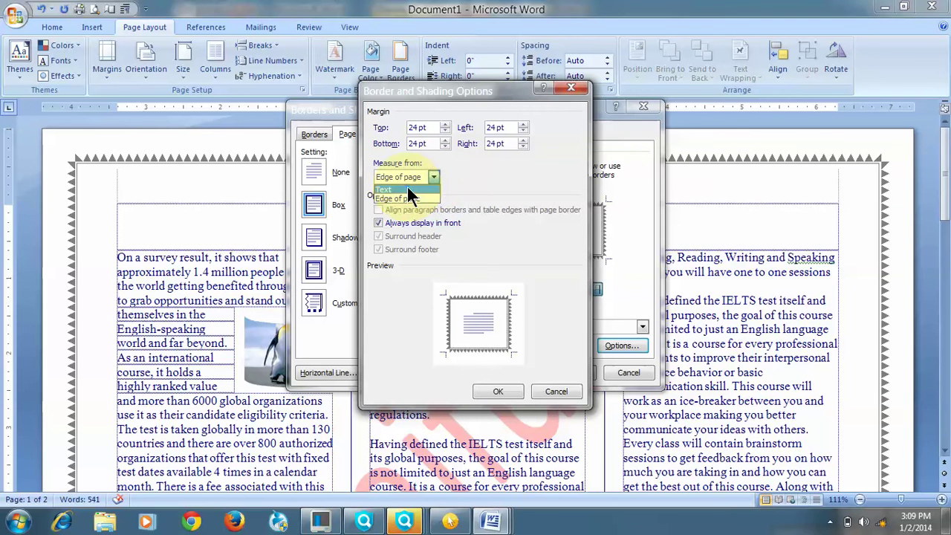
{"action": "left_click", "coordinate": [380, 194]}
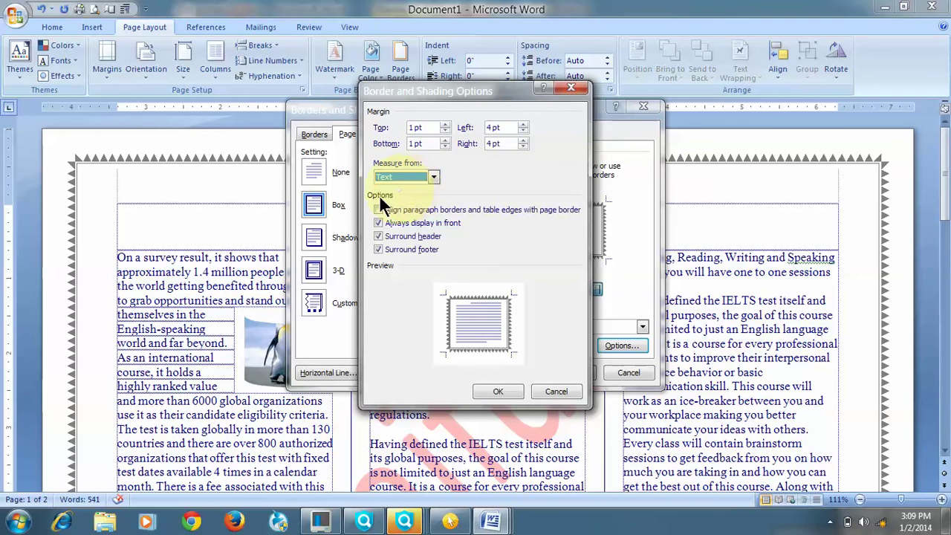
{"action": "left_click", "coordinate": [498, 390]}
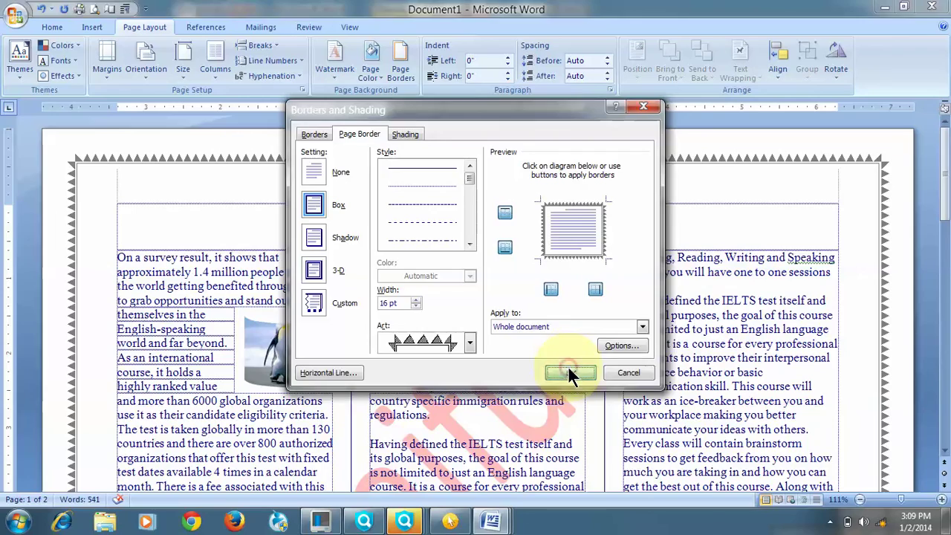
{"action": "left_click", "coordinate": [566, 373]}
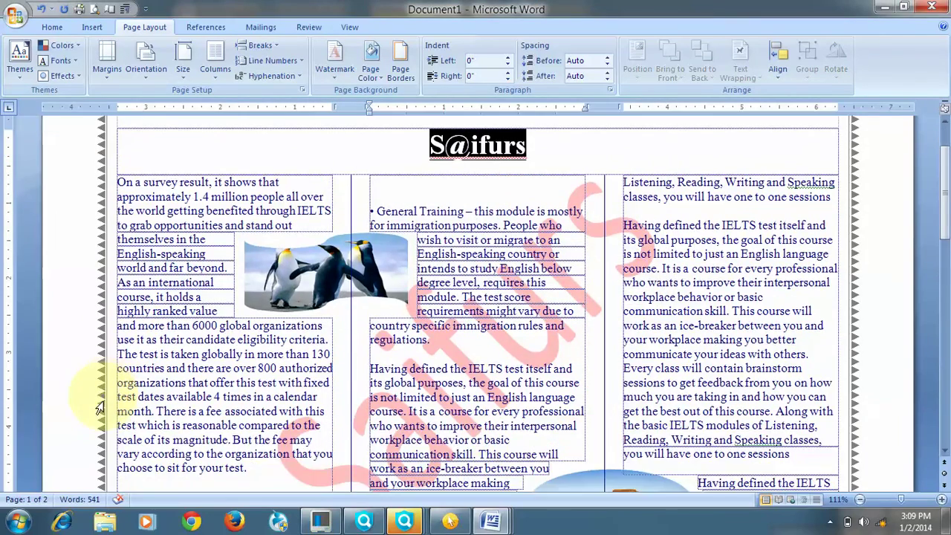
{"action": "scroll", "coordinate": [104, 393], "scroll_direction": "down", "scroll_amount": 2}
{"action": "scroll", "coordinate": [94, 465], "scroll_direction": "down", "scroll_amount": 3}
{"action": "scroll", "coordinate": [809, 401], "scroll_direction": "down", "scroll_amount": 3}
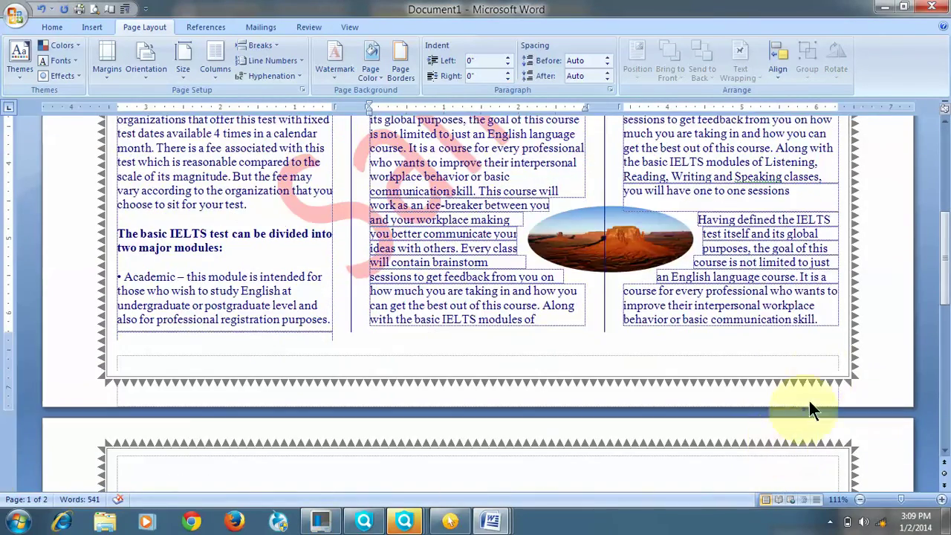
{"action": "scroll", "coordinate": [826, 369], "scroll_direction": "up", "scroll_amount": 7}
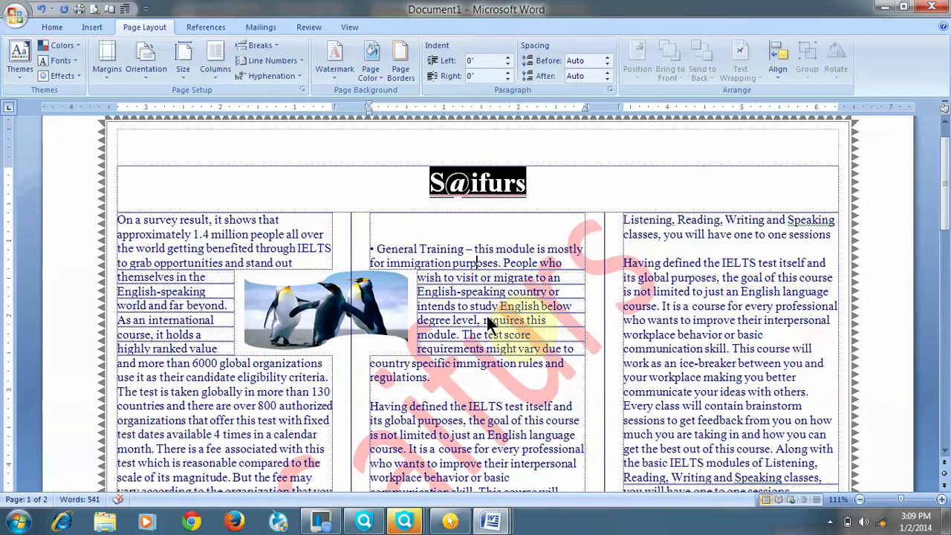
{"action": "scroll", "coordinate": [243, 267], "scroll_direction": "up", "scroll_amount": 1}
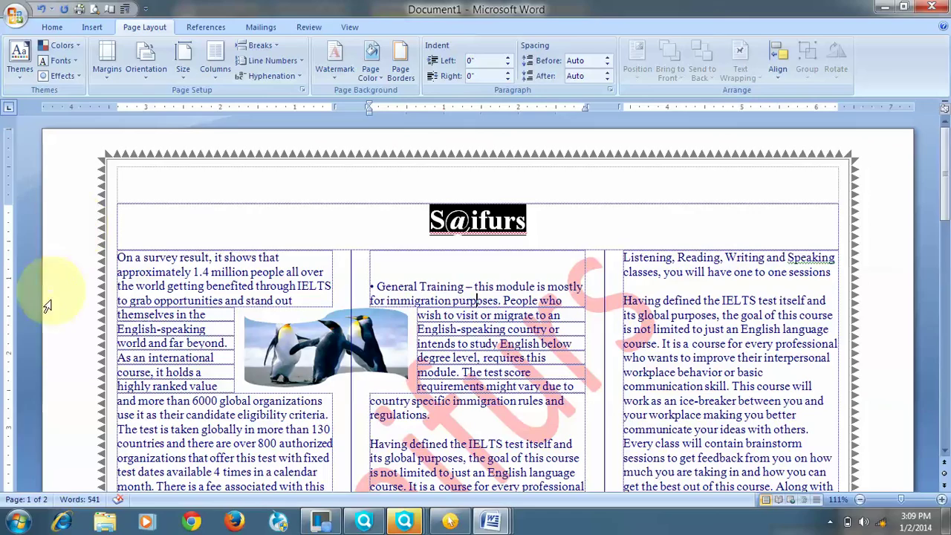
{"action": "scroll", "coordinate": [69, 346], "scroll_direction": "down", "scroll_amount": 7}
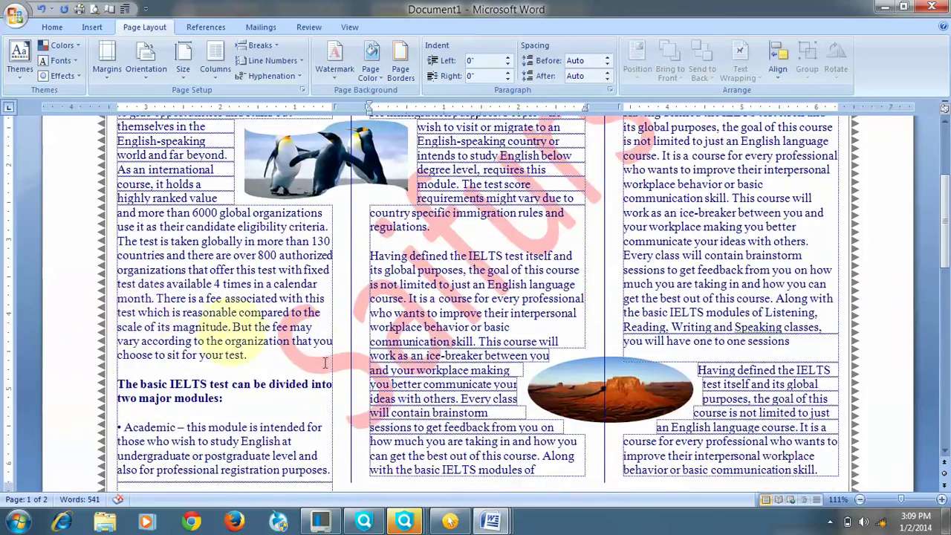
{"action": "scroll", "coordinate": [554, 404], "scroll_direction": "up", "scroll_amount": 7}
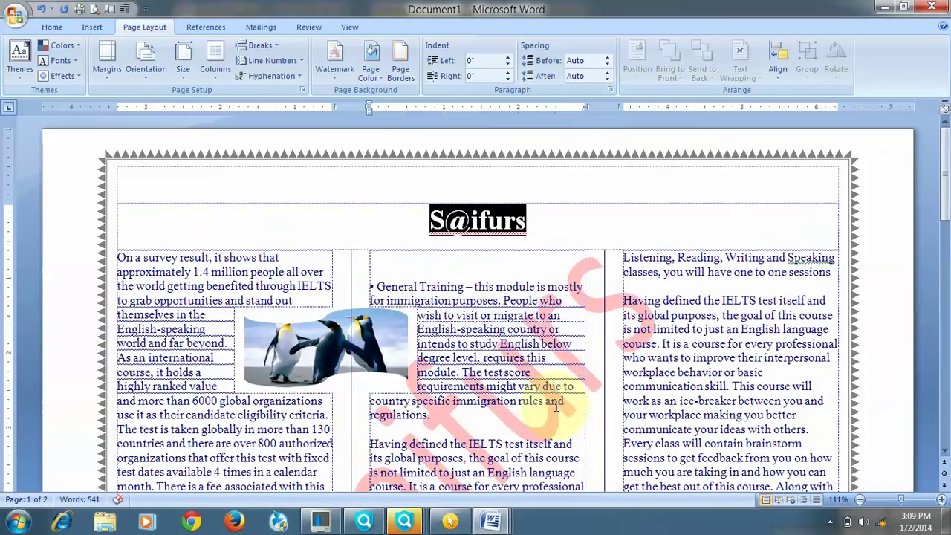